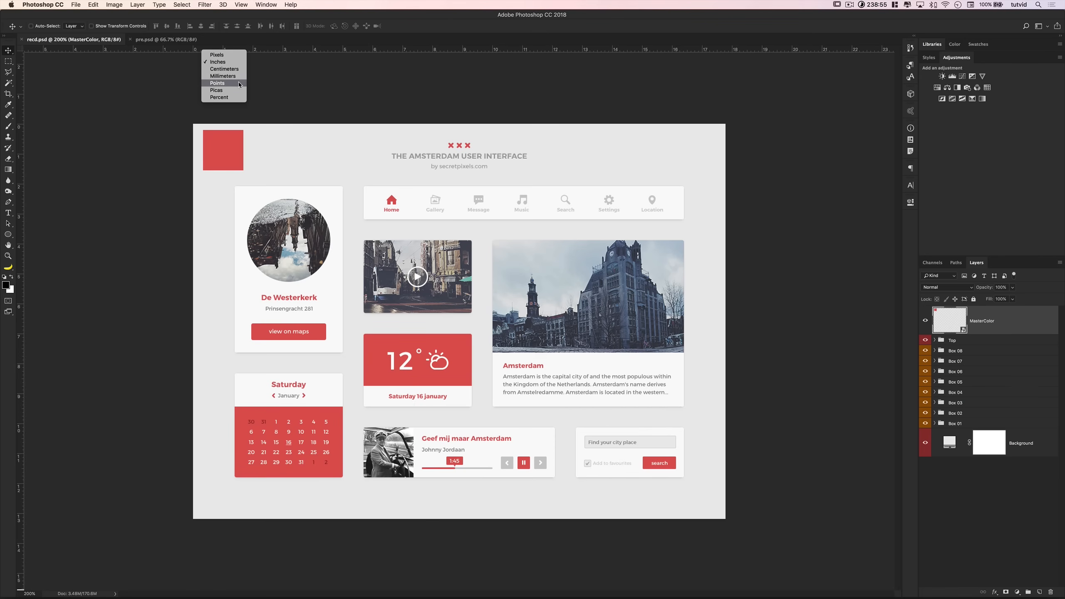
Step: Set the ruler units to pixels, select a rectangular area about 344 × 211 px near the header, and show its Info readout
click(226, 55)
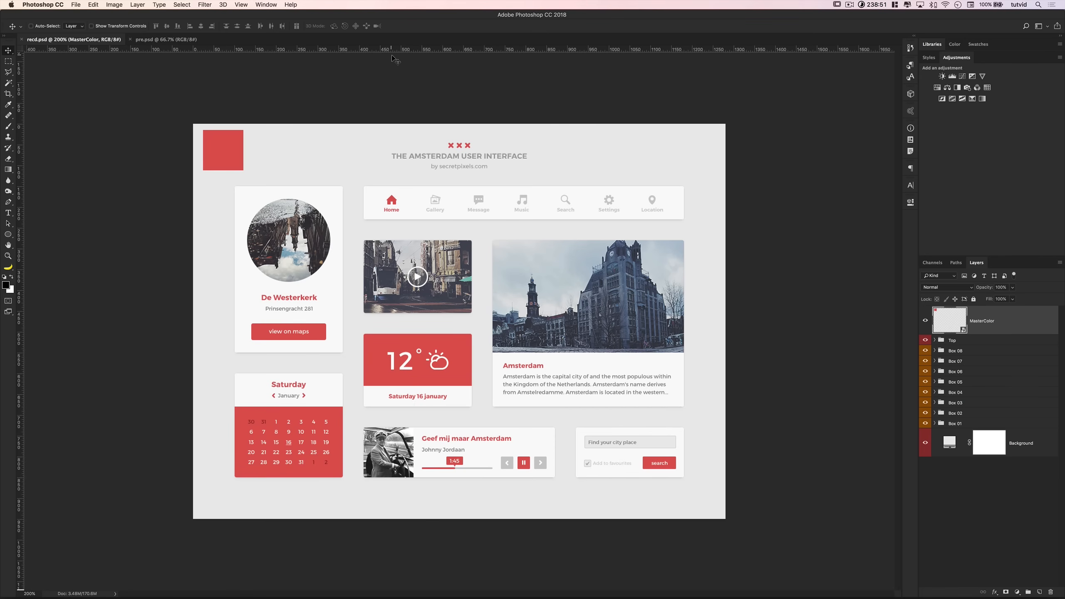
click(5, 63)
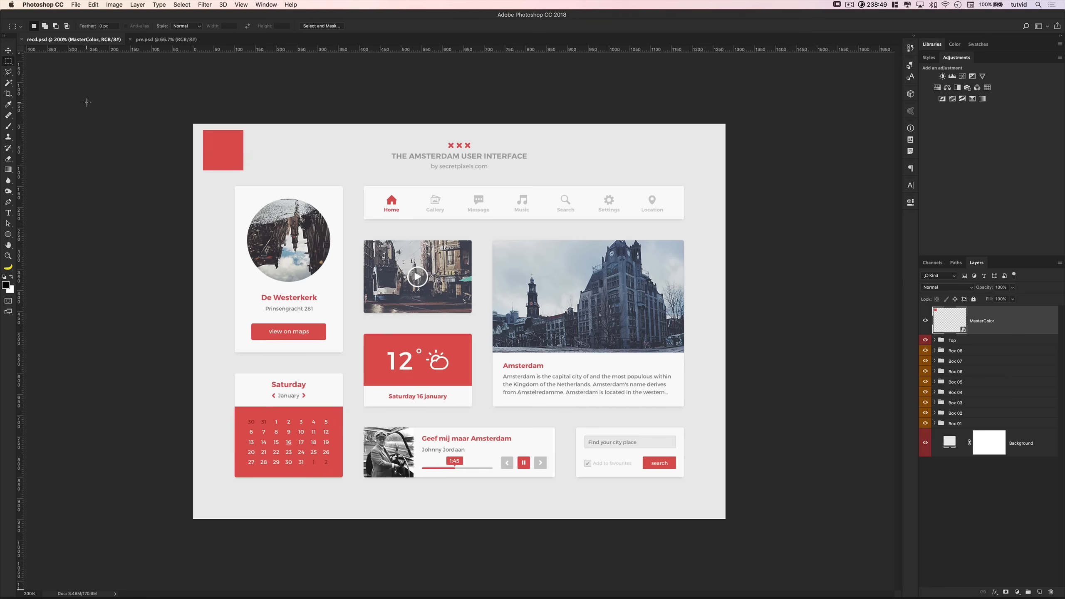
drag(257, 140, 399, 228)
click(911, 129)
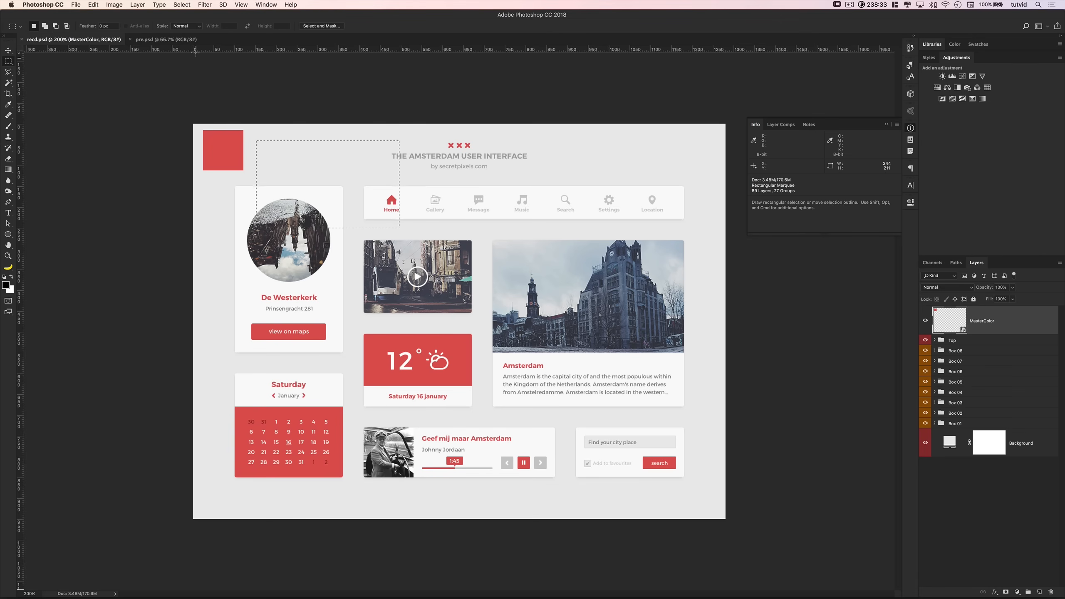
Step: Switch the ruler units to inches and back to pixels
right_click(274, 47)
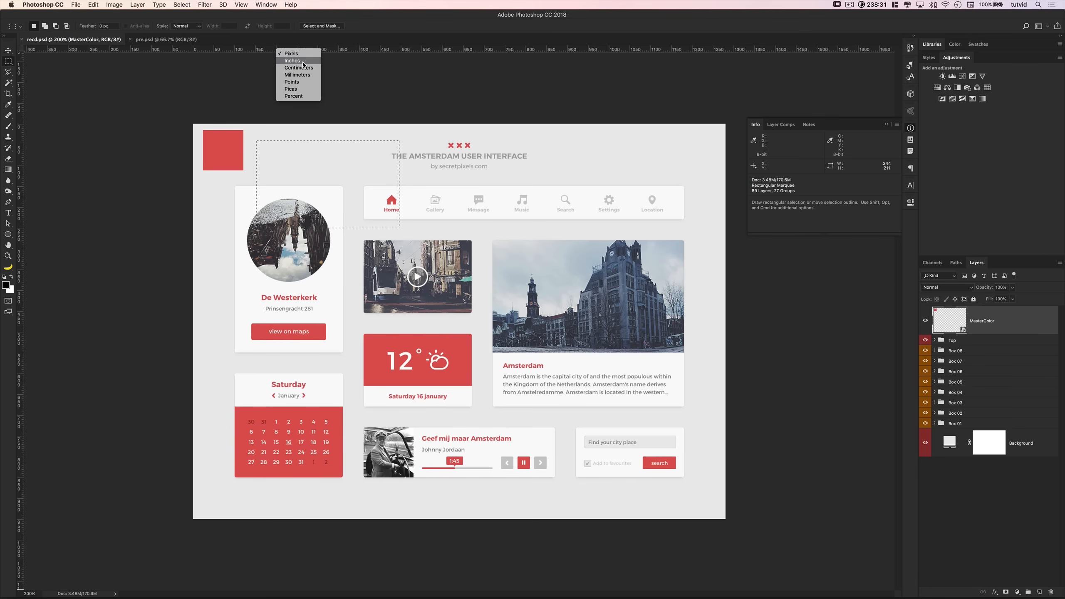
click(302, 57)
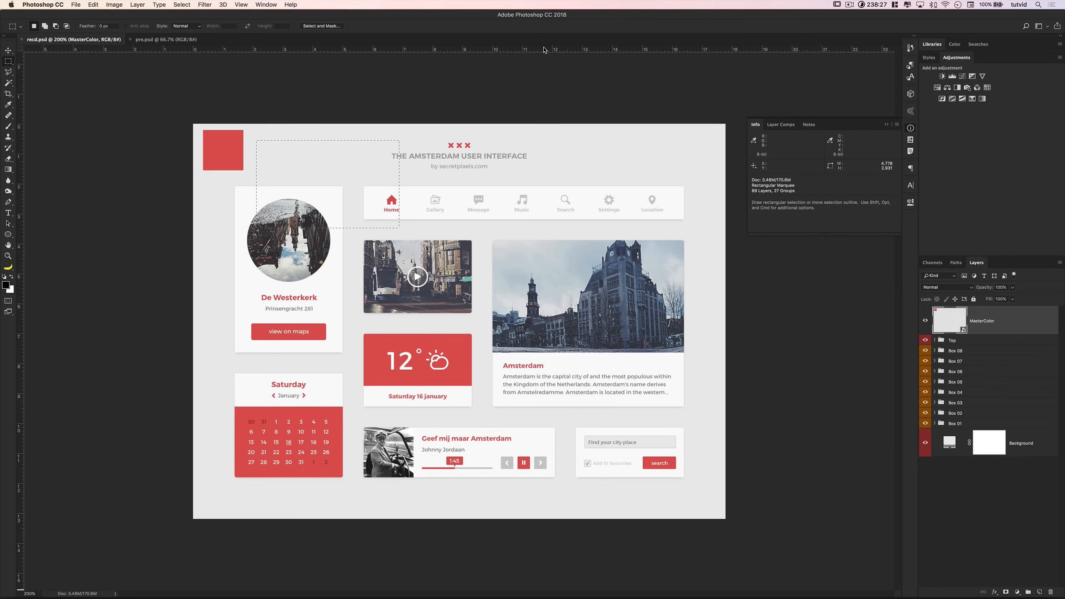
right_click(376, 48)
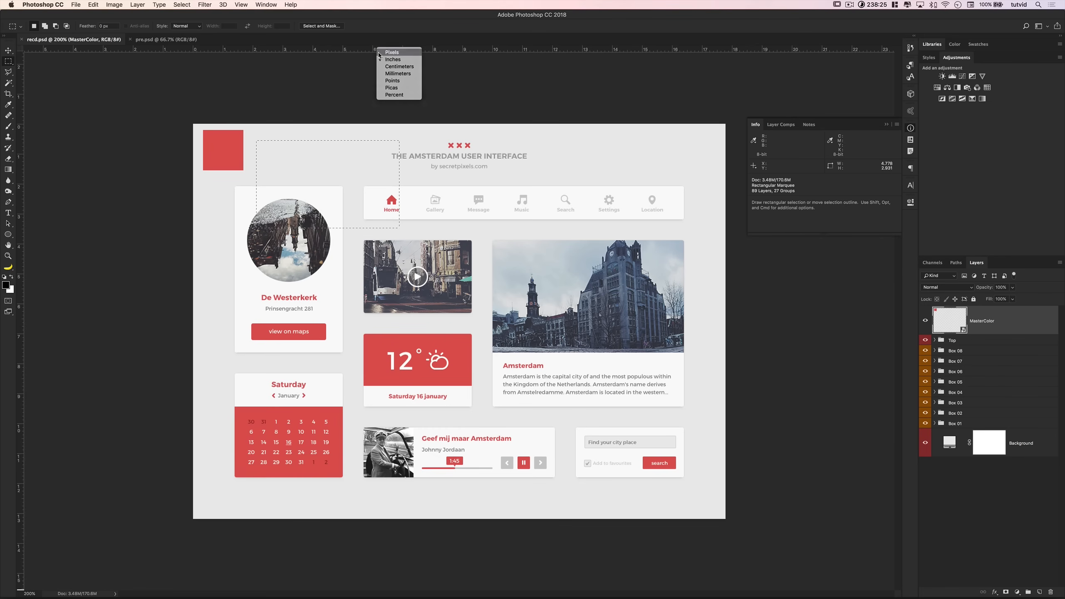
click(388, 52)
Step: Clear the selection and hide the Info readout and the rulers
key(super+d)
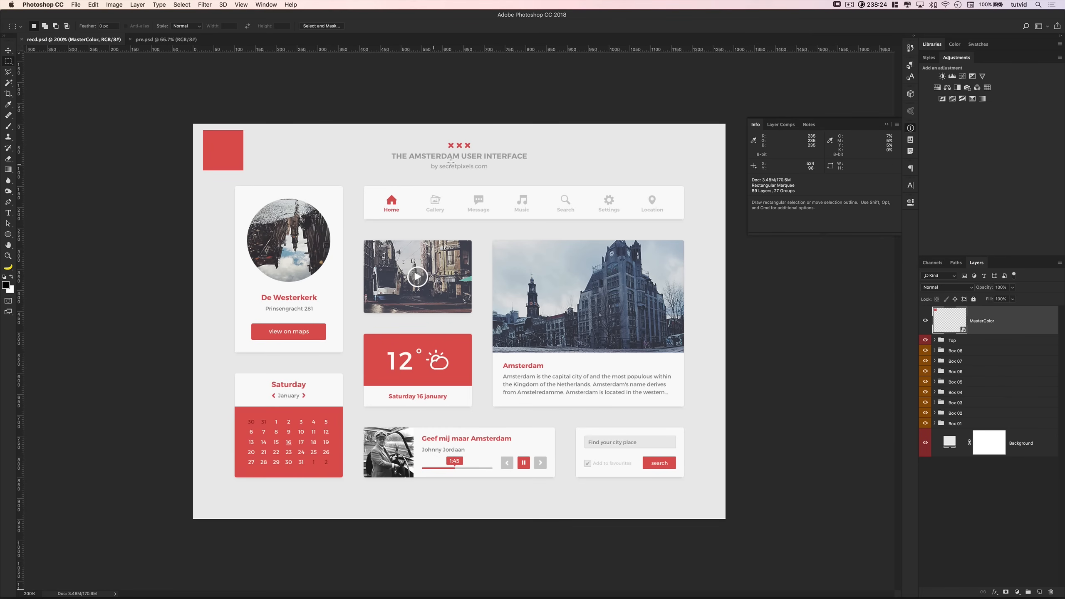
click(910, 128)
key(super+r)
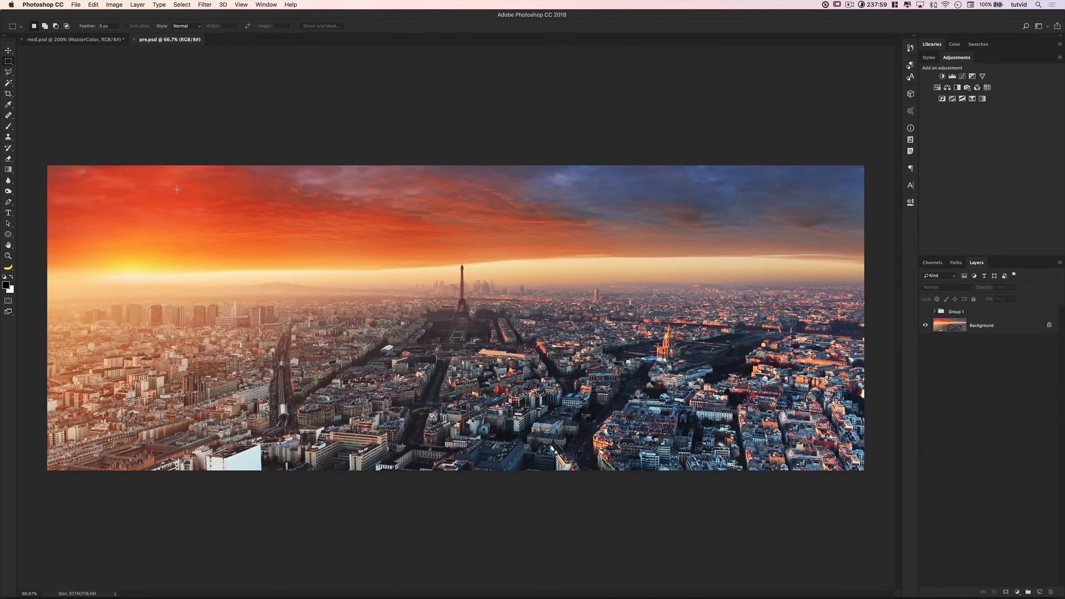
Step: In pre.psd, draw a white-filled rectangle shape without stroke, about 1006 × 1188 px, around the Eiffel Tower
click(8, 236)
click(42, 235)
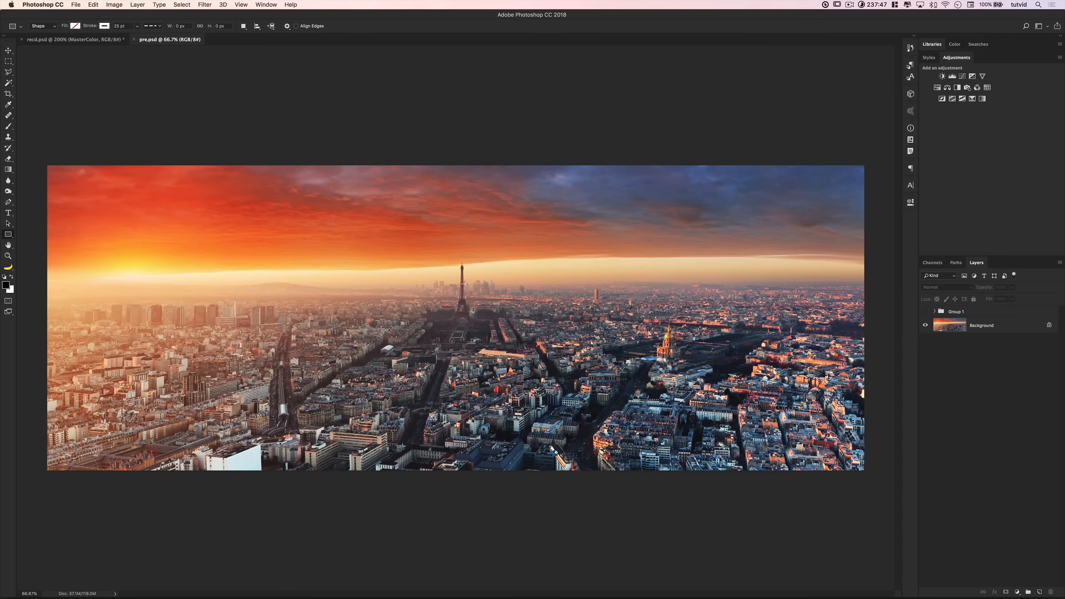
click(76, 26)
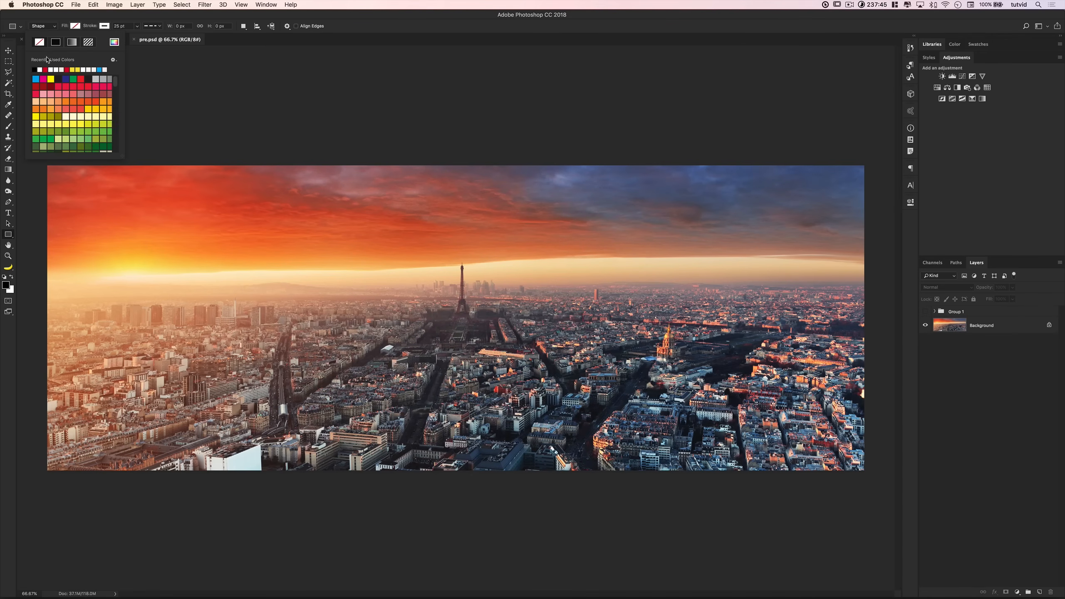
click(41, 69)
click(104, 26)
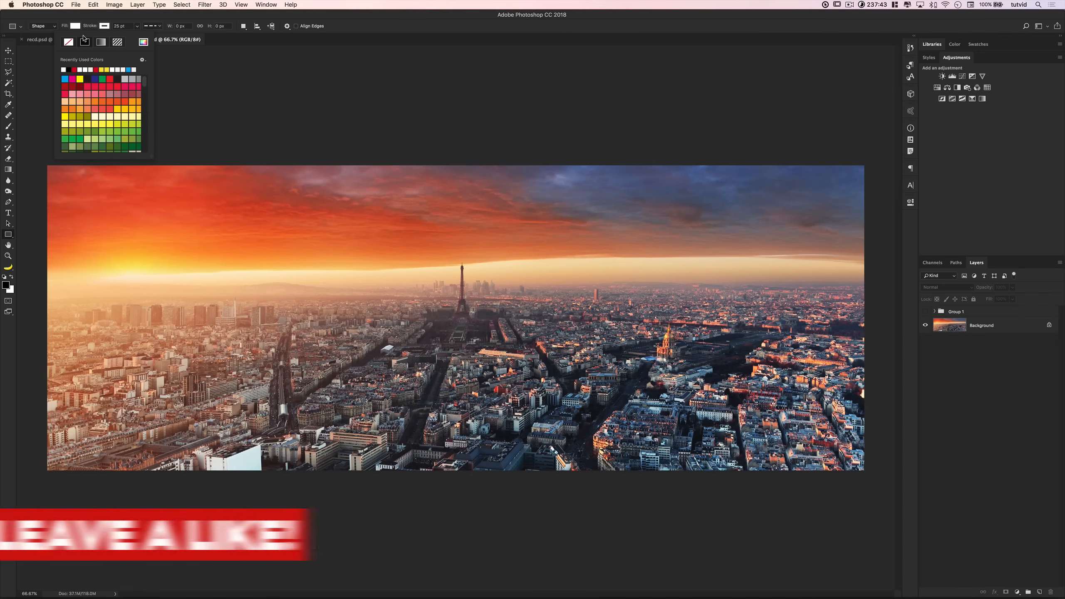
click(68, 42)
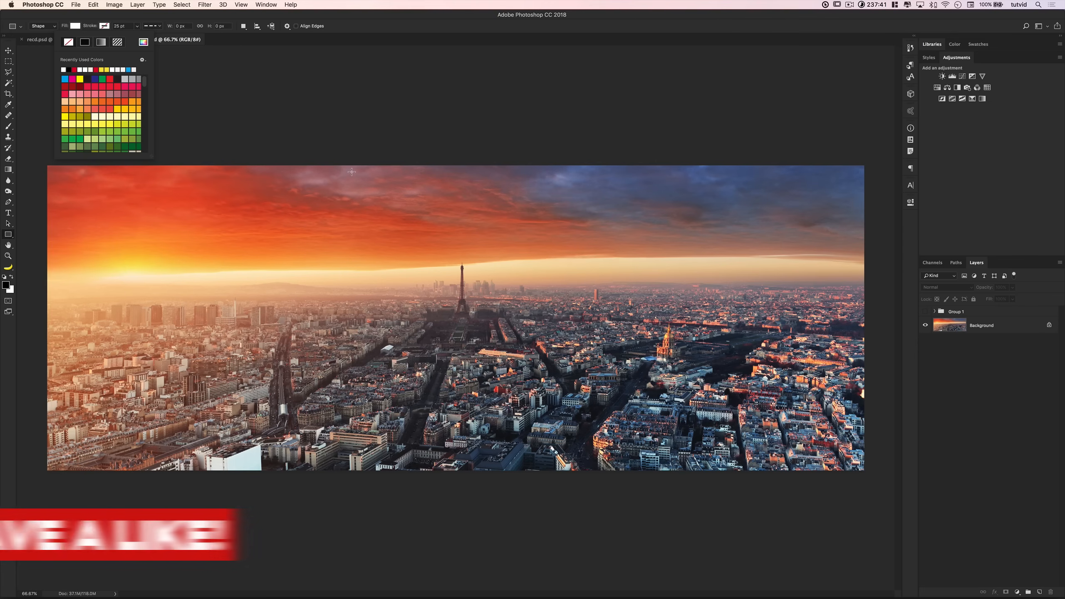
click(409, 227)
mouse_move(393, 226)
mouse_down()
mouse_move(537, 365)
mouse_move(525, 394)
mouse_move(539, 392)
mouse_move(529, 379)
mouse_up()
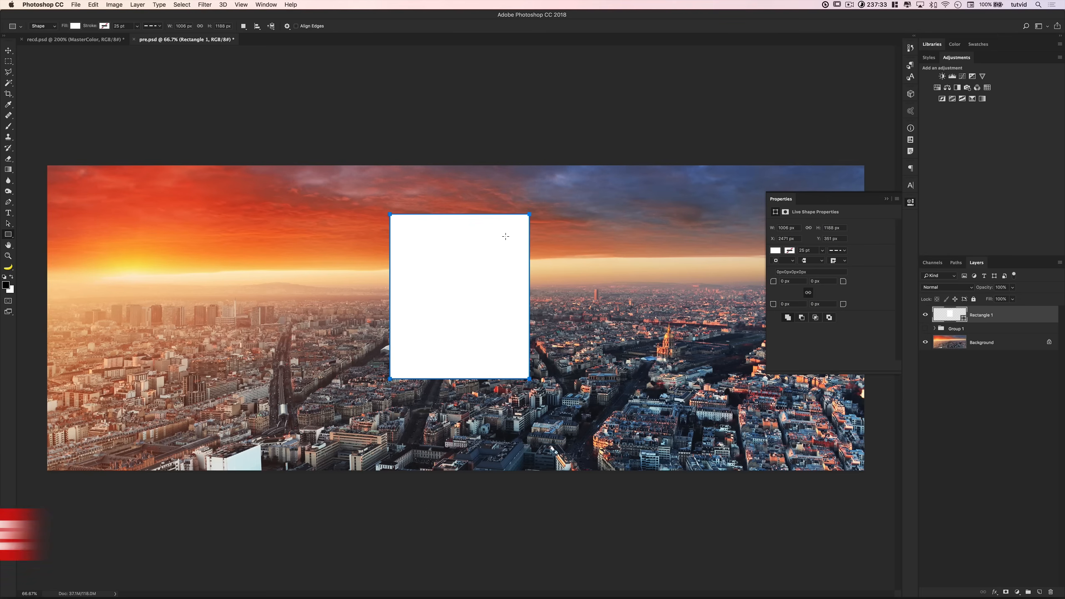
Step: Draw a rectangle about 1022 × 910 px beside the white one and another about 738 × 791 px inside it, deleting each
mouse_move(154, 211)
mouse_down()
mouse_move(295, 368)
mouse_move(296, 337)
mouse_up()
click(46, 26)
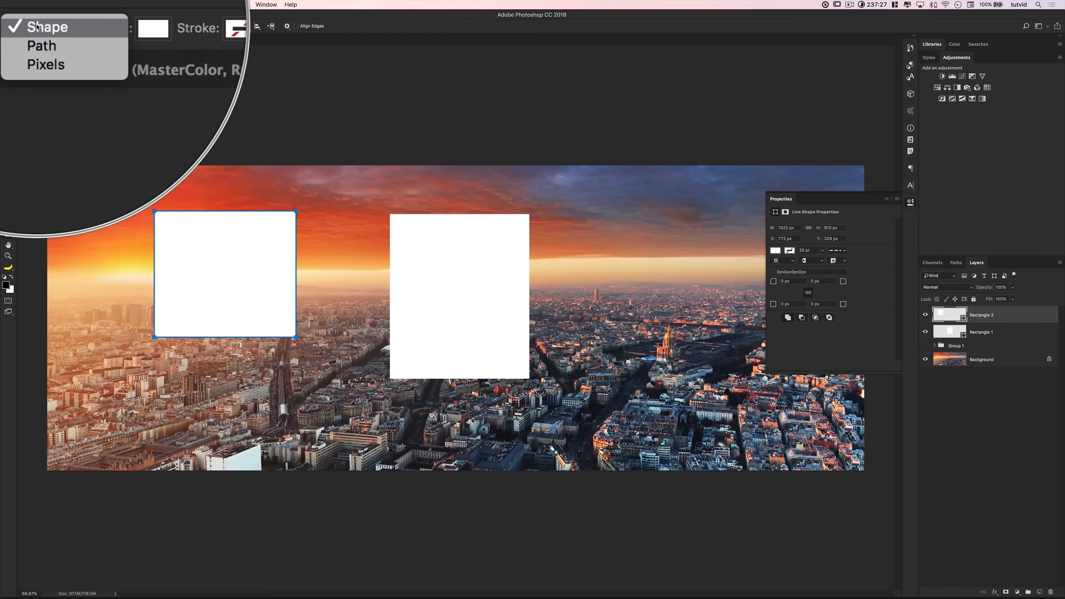
click(40, 27)
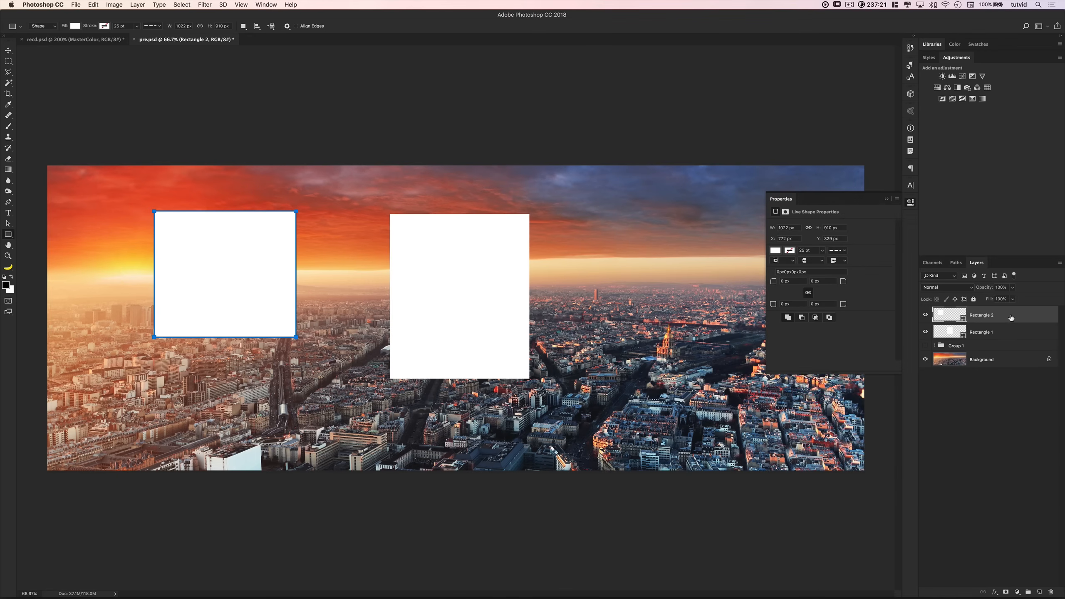
key(Delete)
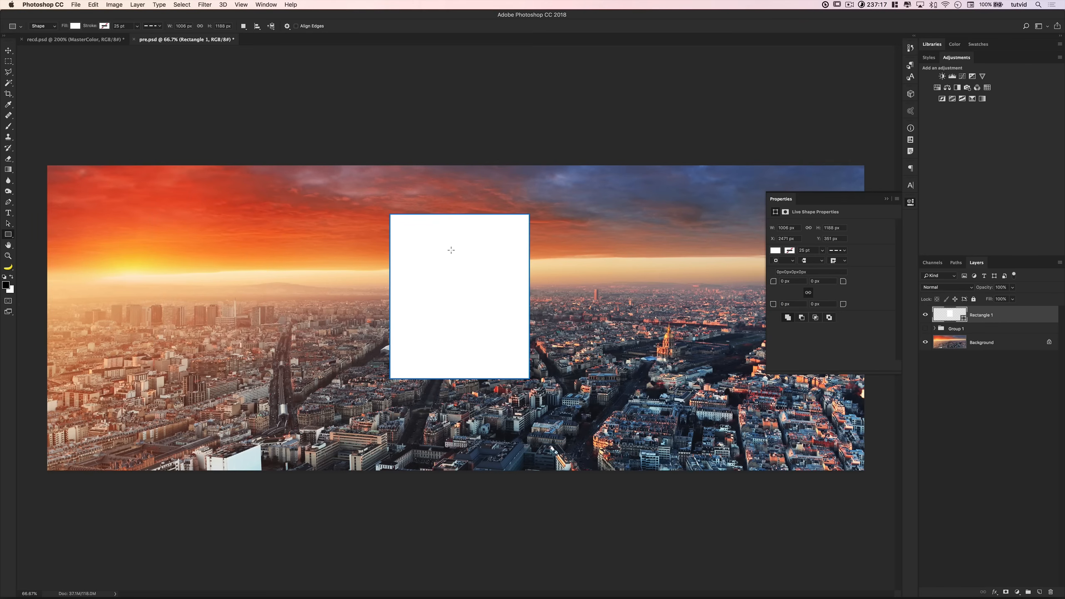
drag(405, 227, 508, 337)
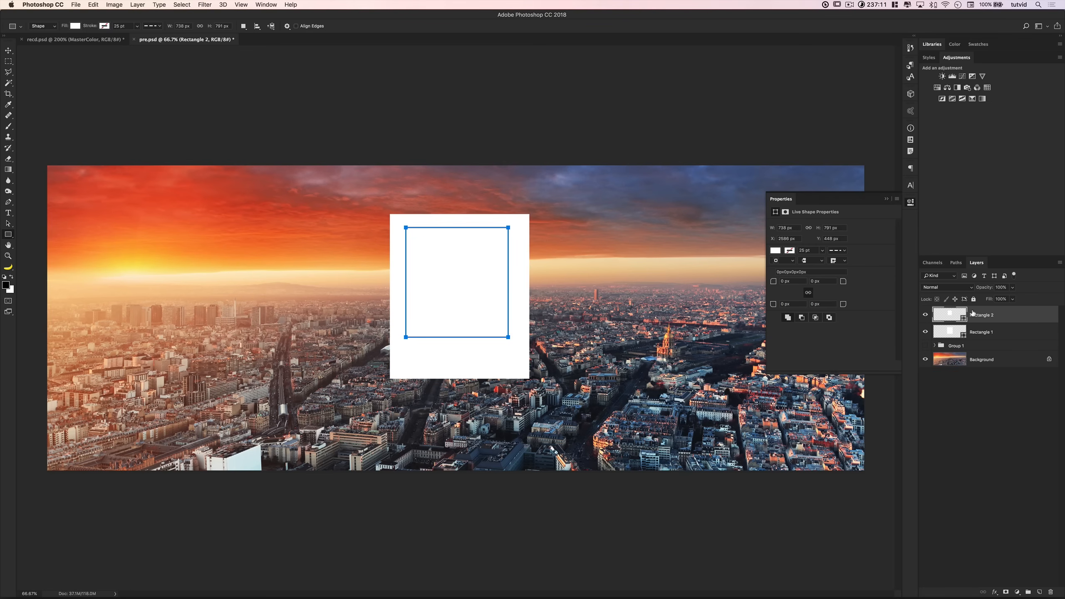
key(BackSpace)
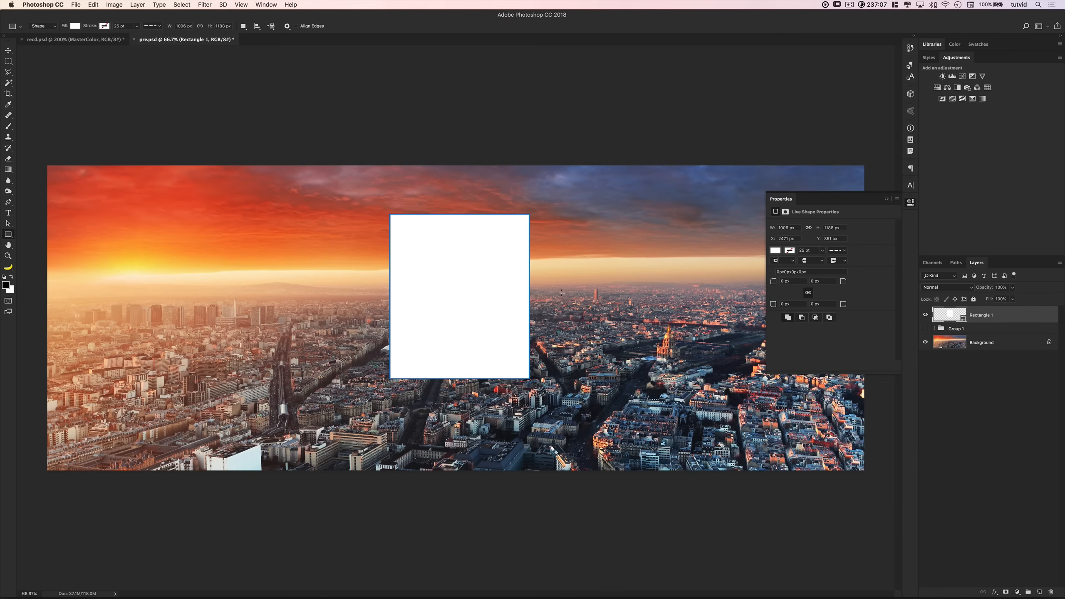
Step: Add an inner rectangle about 769 × 670 px to the white rectangle's own shape layer and shift its path slightly
drag(404, 228, 512, 321)
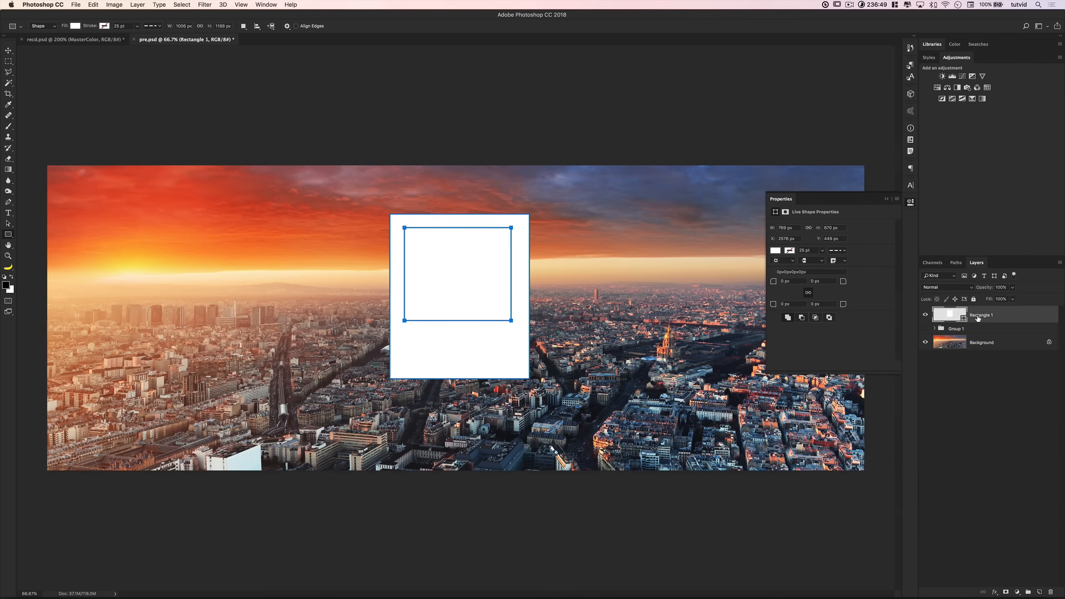
click(8, 224)
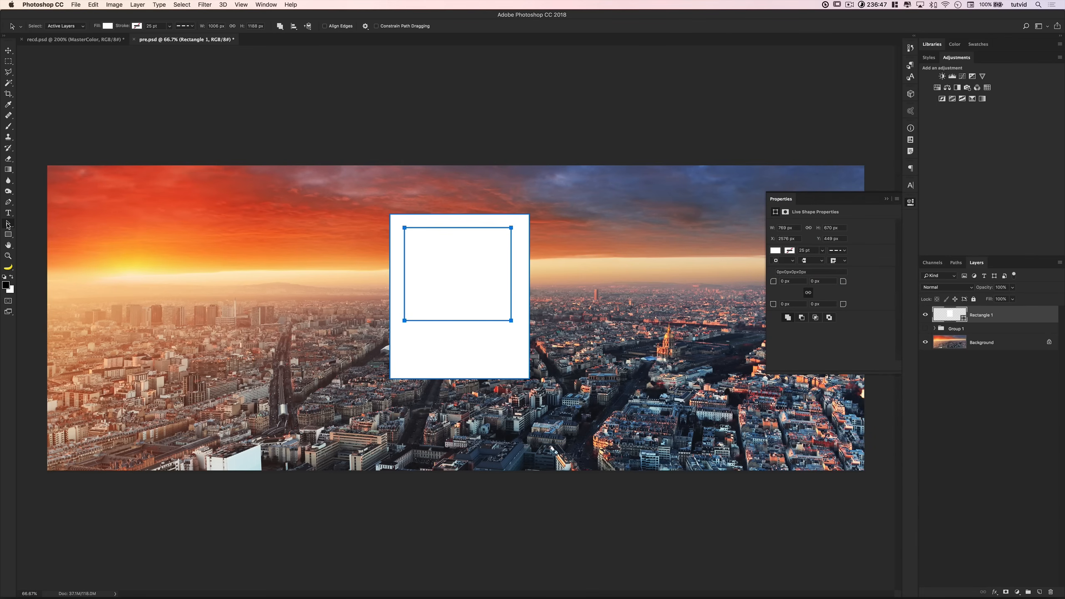
drag(423, 227, 471, 255)
Step: Select the inner rectangle path and set its path operation to Subtract Front Shape
click(490, 215)
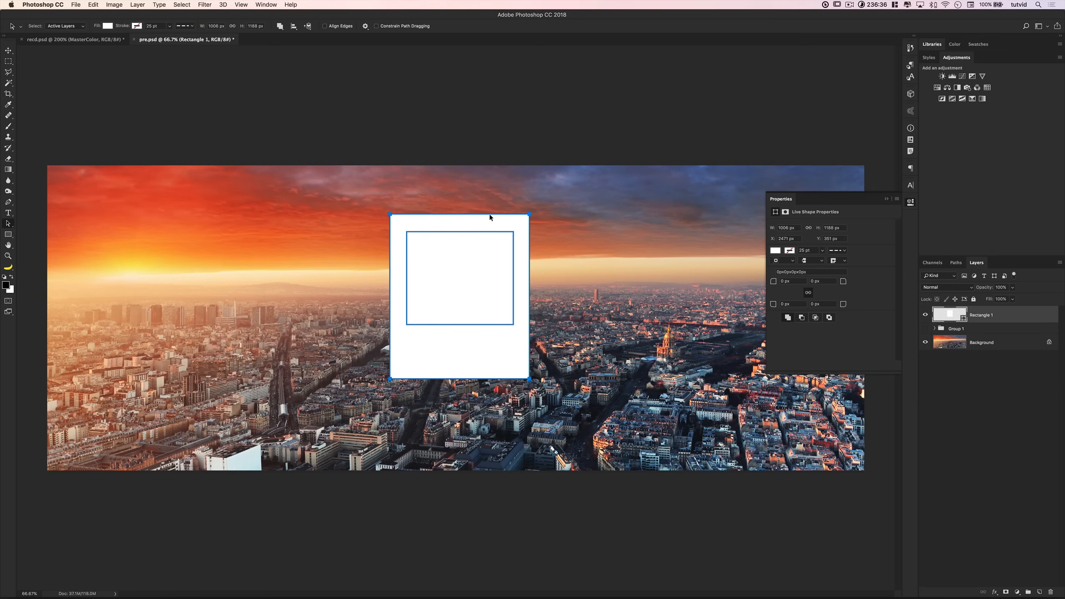
click(460, 233)
click(280, 27)
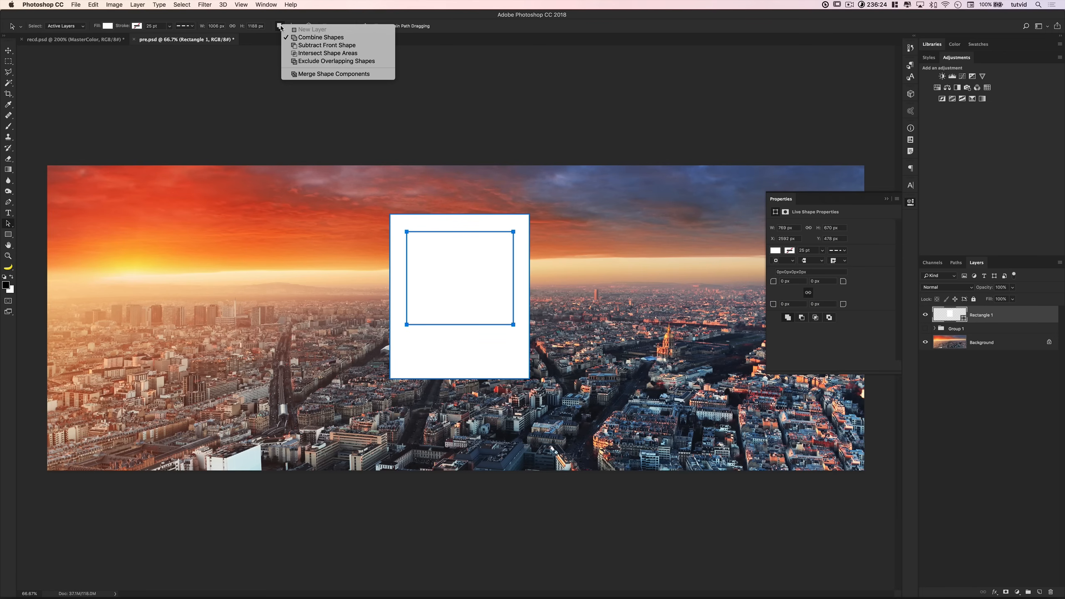
click(302, 46)
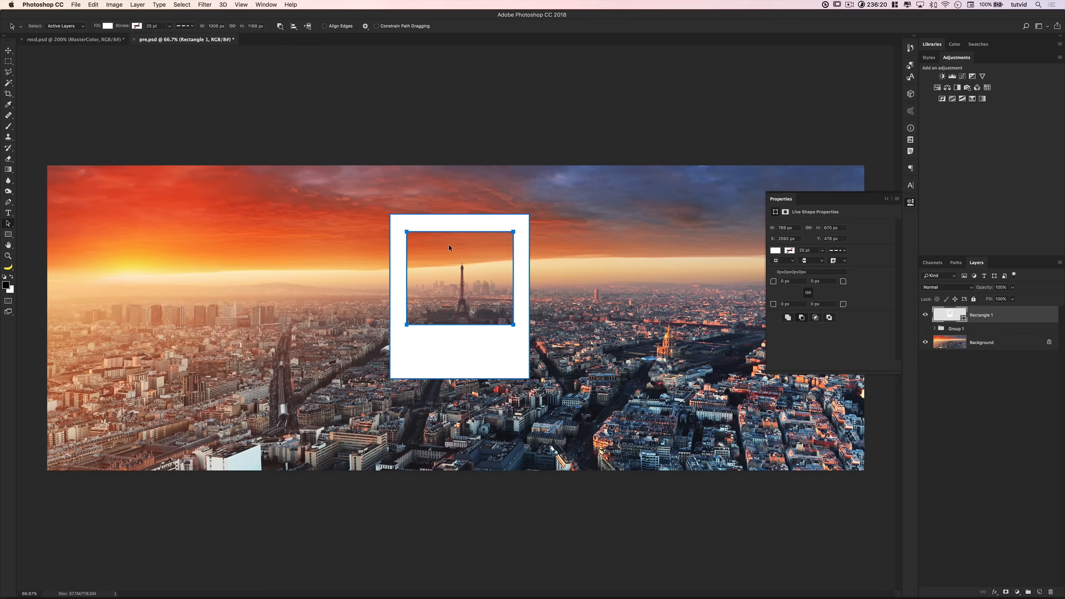
Step: Stretch the inner cutout to about 779 px tall and position it at about X 2591, Y 455 px within the white frame
drag(453, 234, 452, 231)
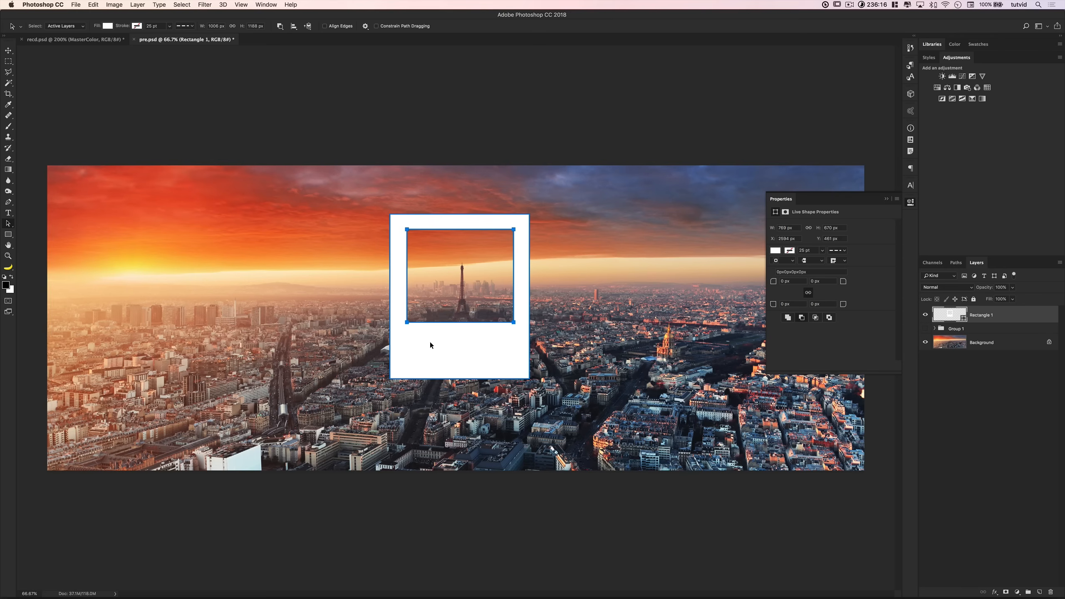
key(super+t)
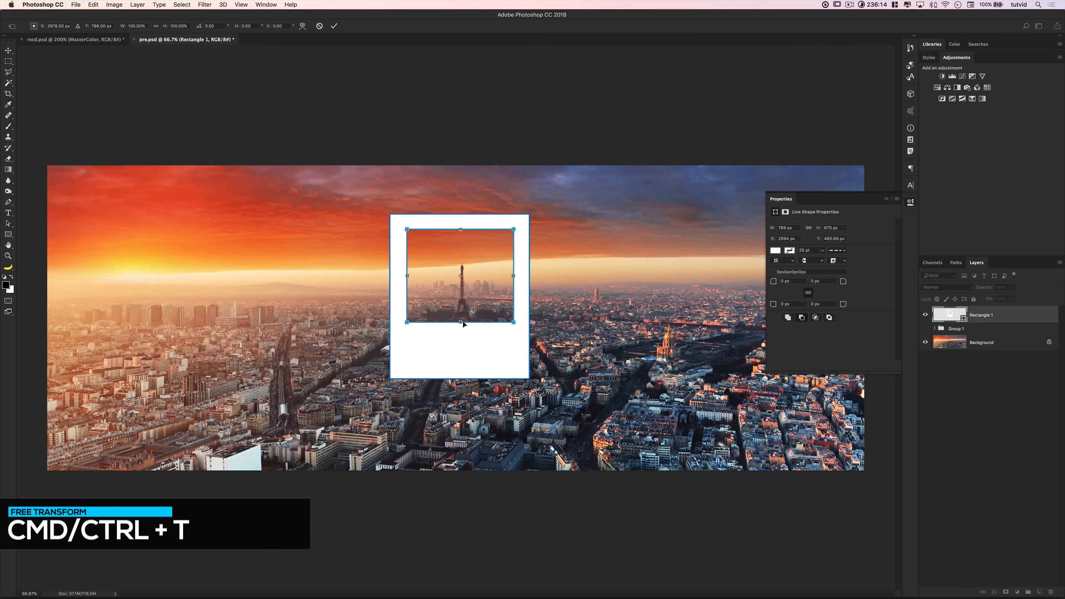
drag(461, 323, 459, 338)
key(Return)
key(Left)
key(Left)
key(Left)
key(Up)
key(Up)
key(Up)
key(Up)
key(Up)
key(Up)
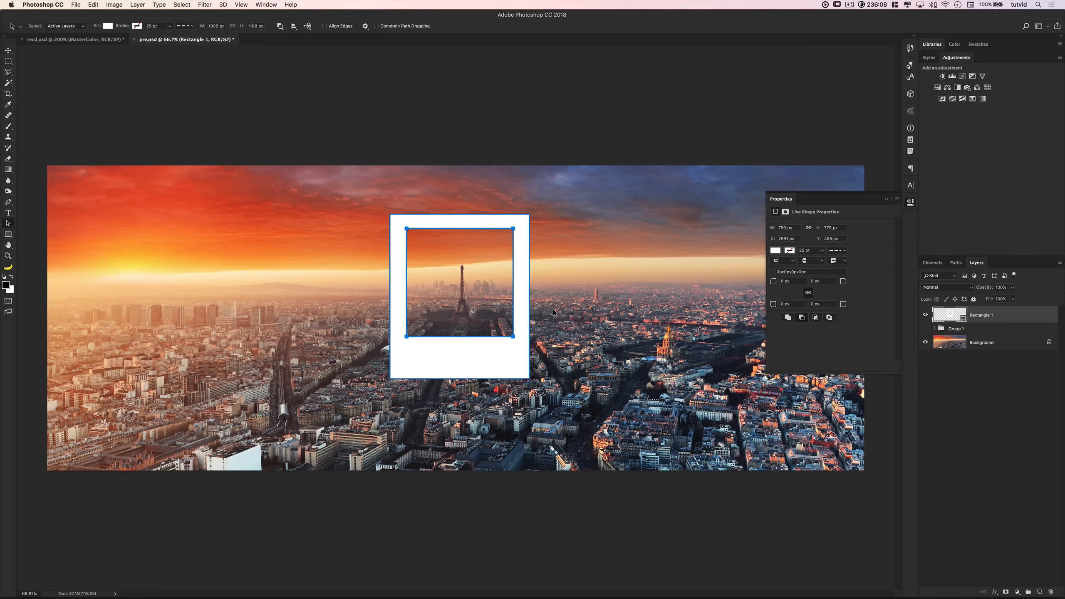
Step: Move the subtracted inner rectangle across the white shape's lower-right corner and undo the move
drag(490, 280, 558, 349)
click(567, 461)
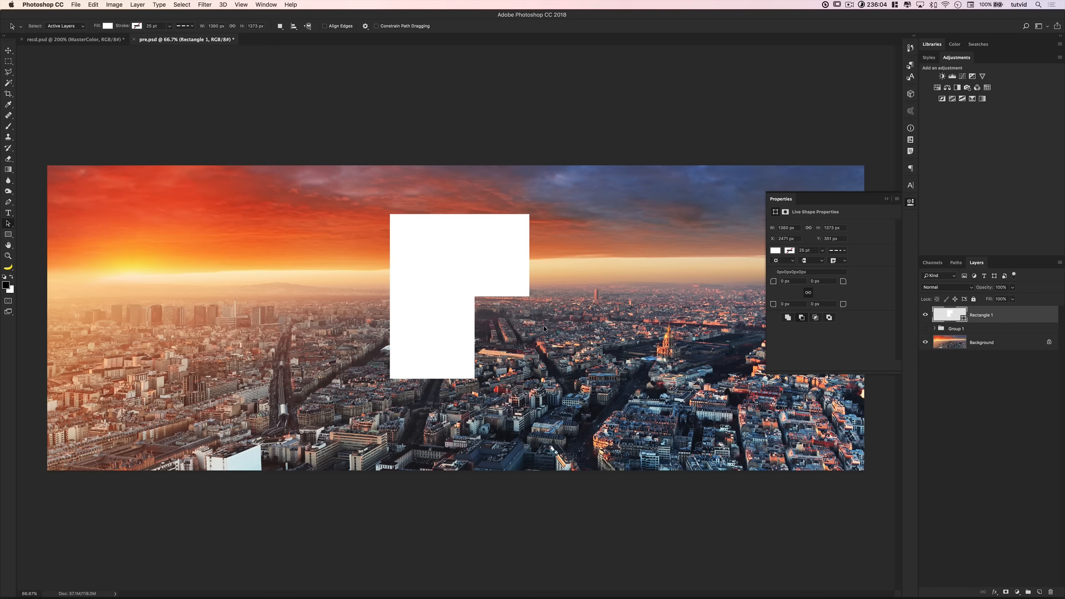
key(super+z)
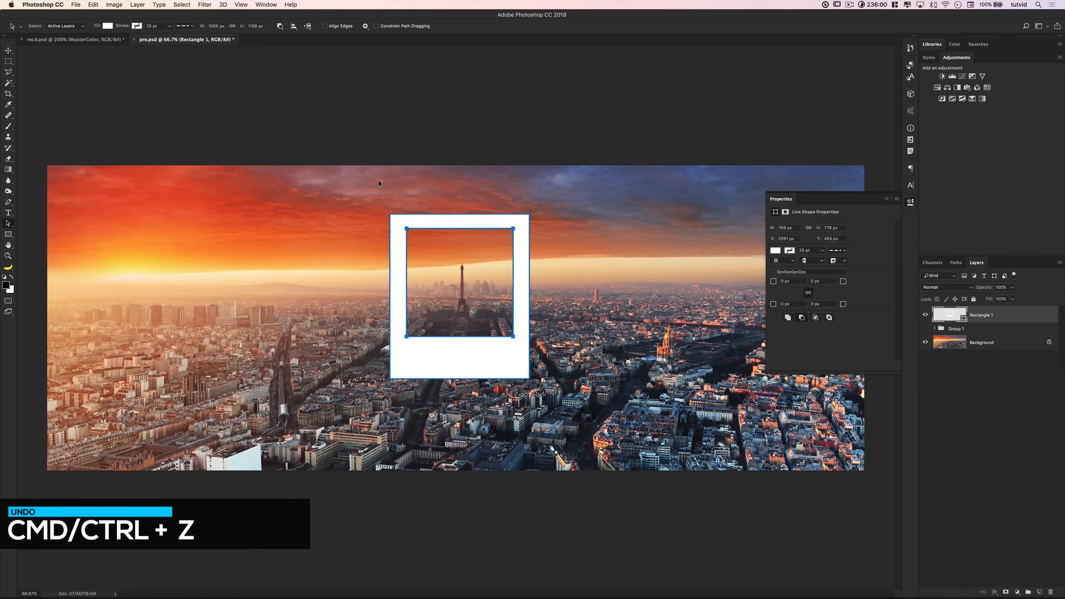
Step: Try Intersect Shape Areas on the inner rectangle, move it around over the outer one, and undo the moves and the operation change
click(280, 25)
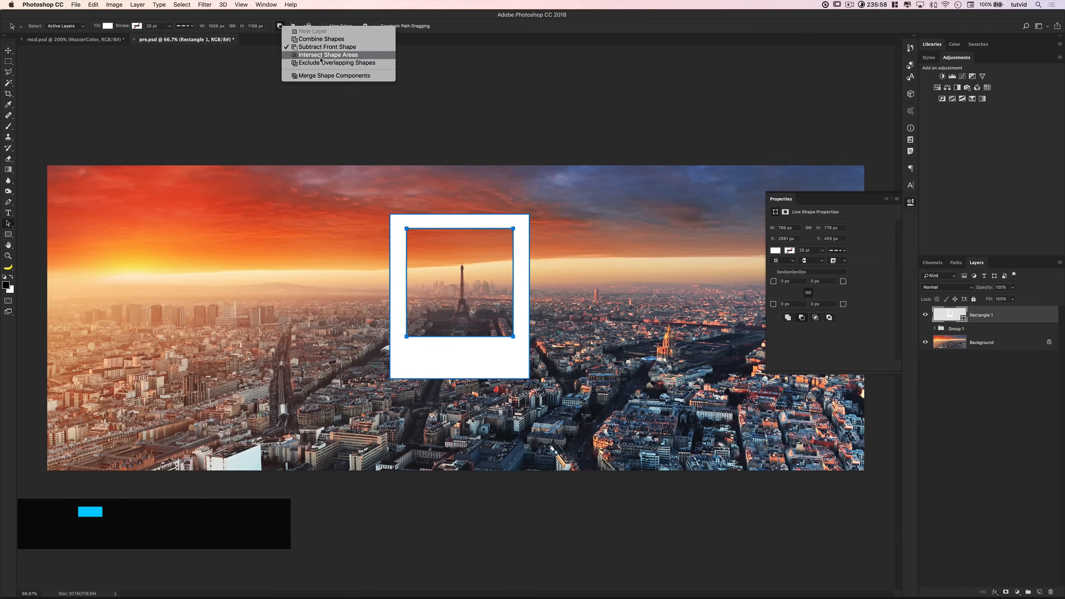
click(320, 55)
drag(461, 266, 500, 352)
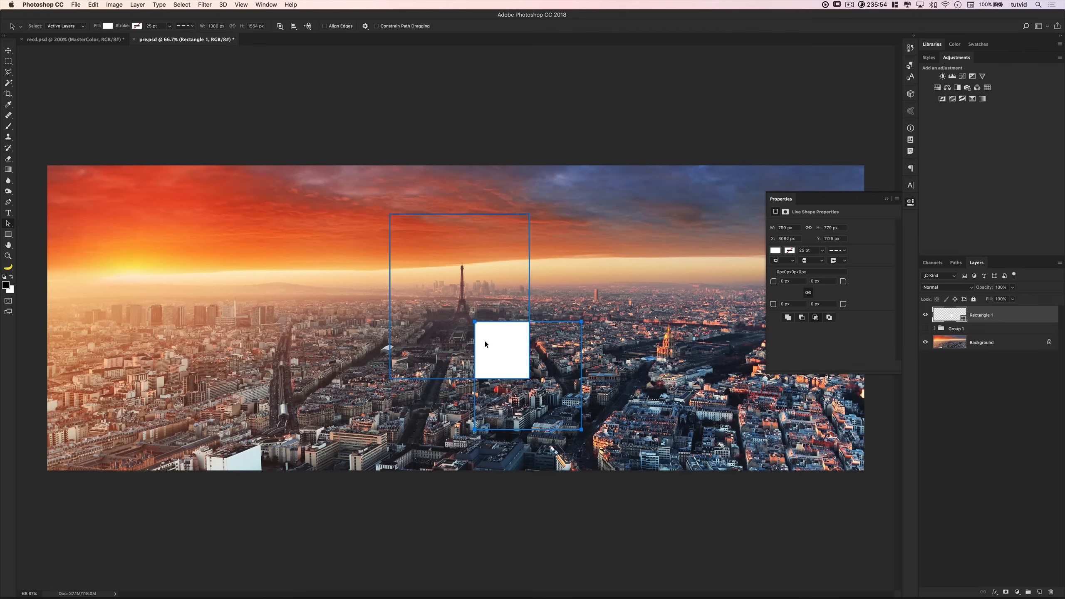
drag(561, 369, 493, 284)
key(alt+super+z)
key(alt+super+z)
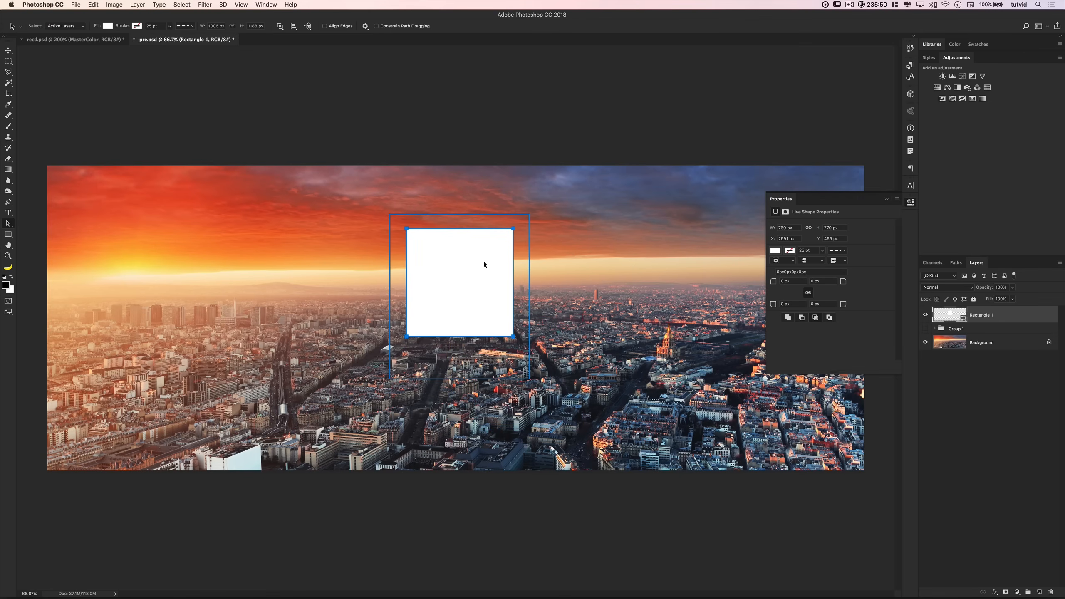
key(alt+super+z)
Step: Set the inner rectangle to Exclude Overlapping Shapes, test it by moving the path over the lower-right corner, and undo that move
click(280, 26)
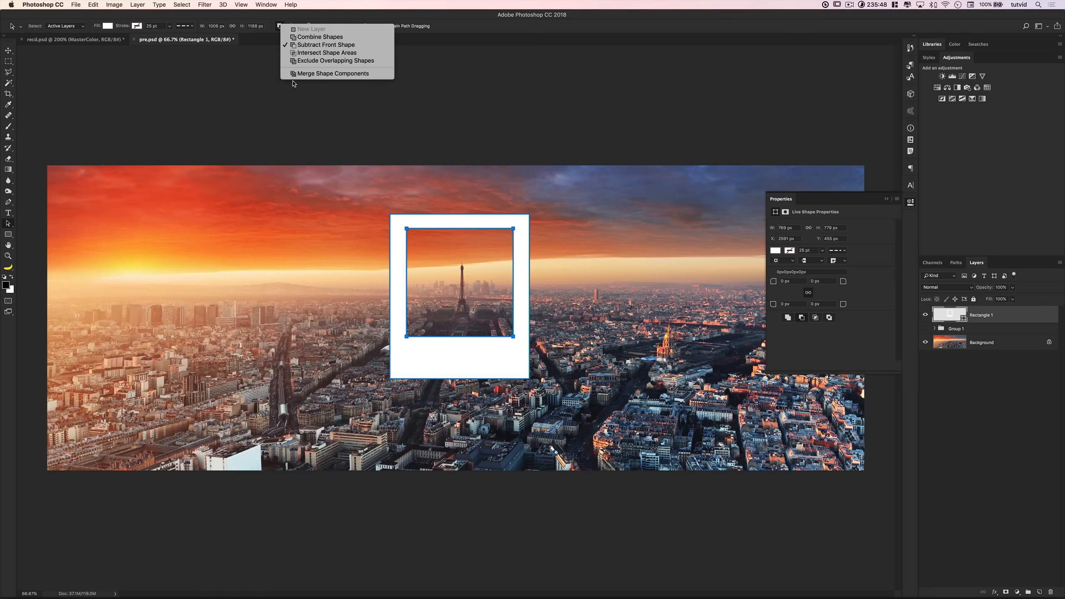
click(325, 61)
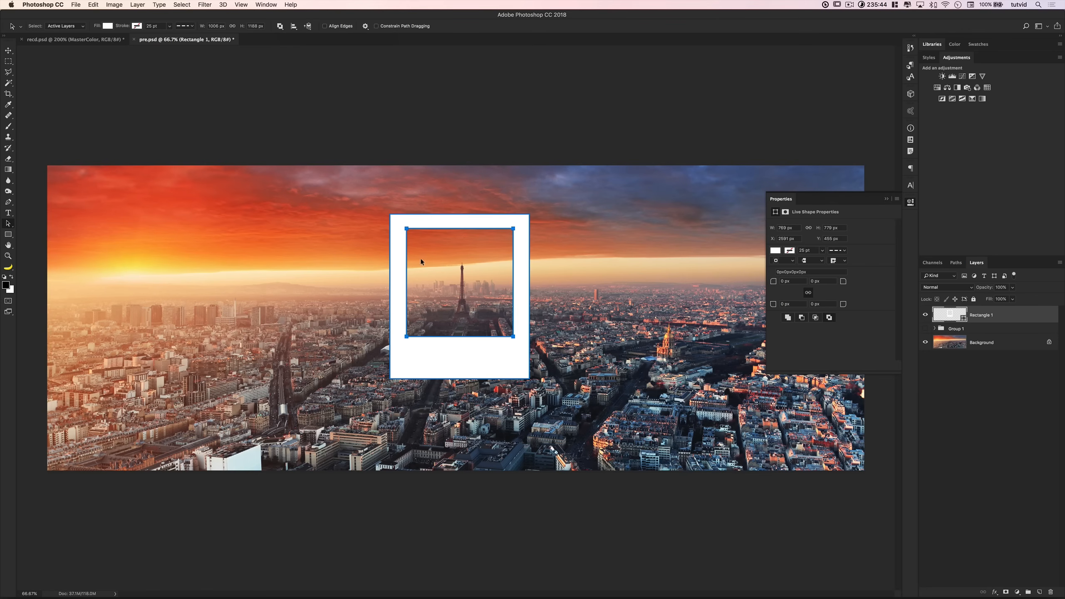
drag(489, 311, 544, 383)
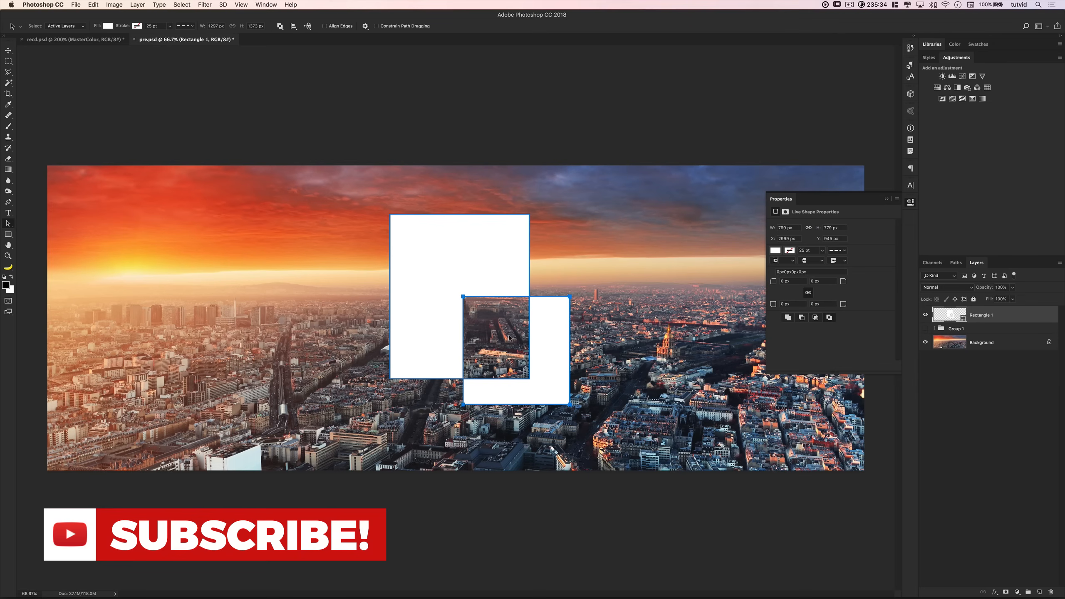
key(super+z)
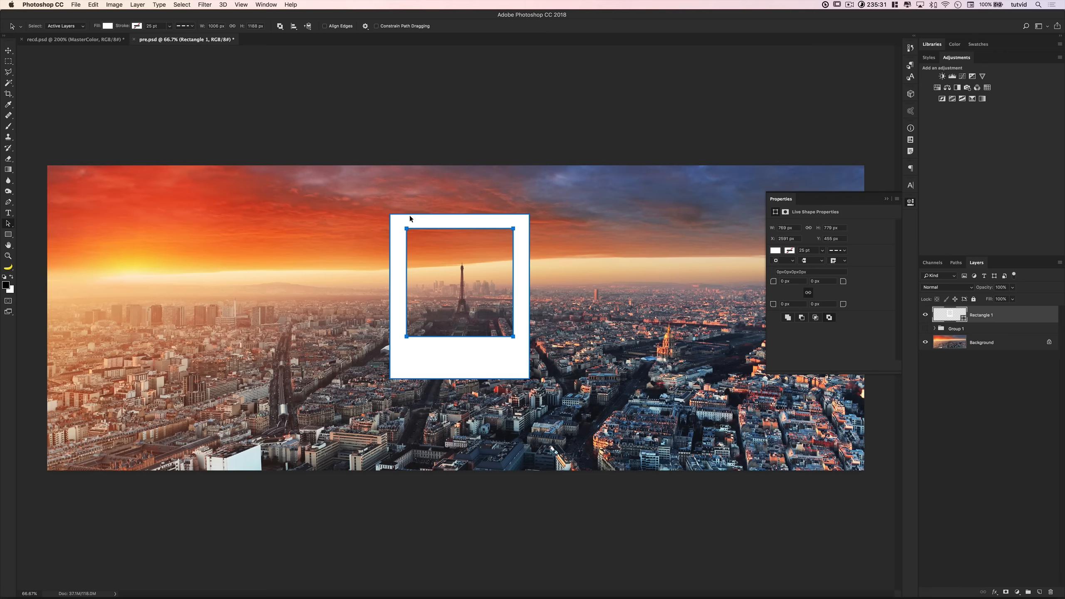
Step: Merge the two selected rectangle paths of the white frame with Merge Shape Components and shift the merged frame slightly down and right
drag(416, 296, 581, 408)
click(280, 26)
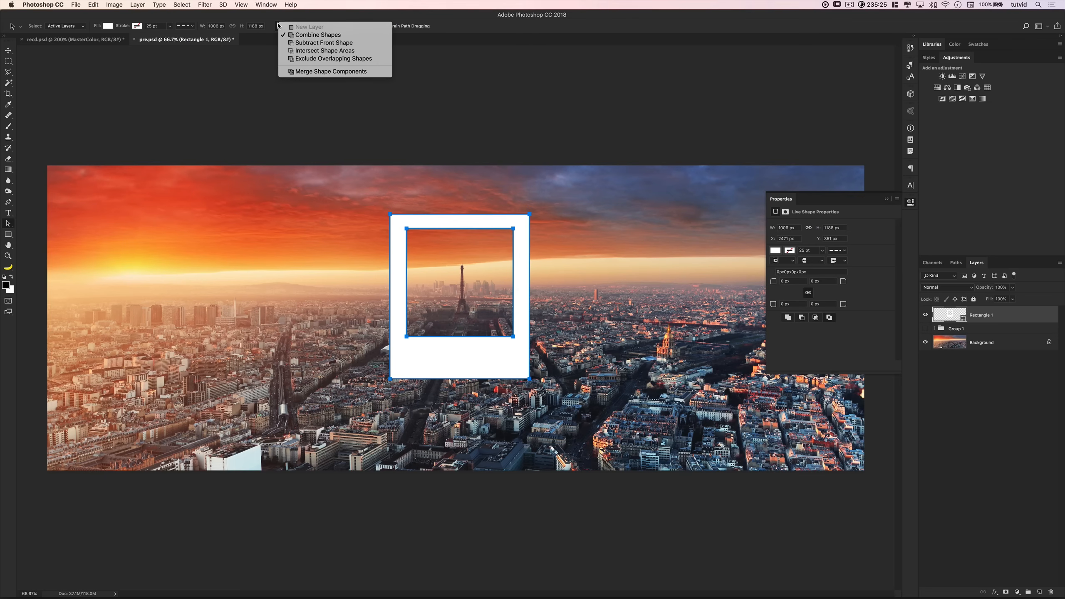
click(319, 71)
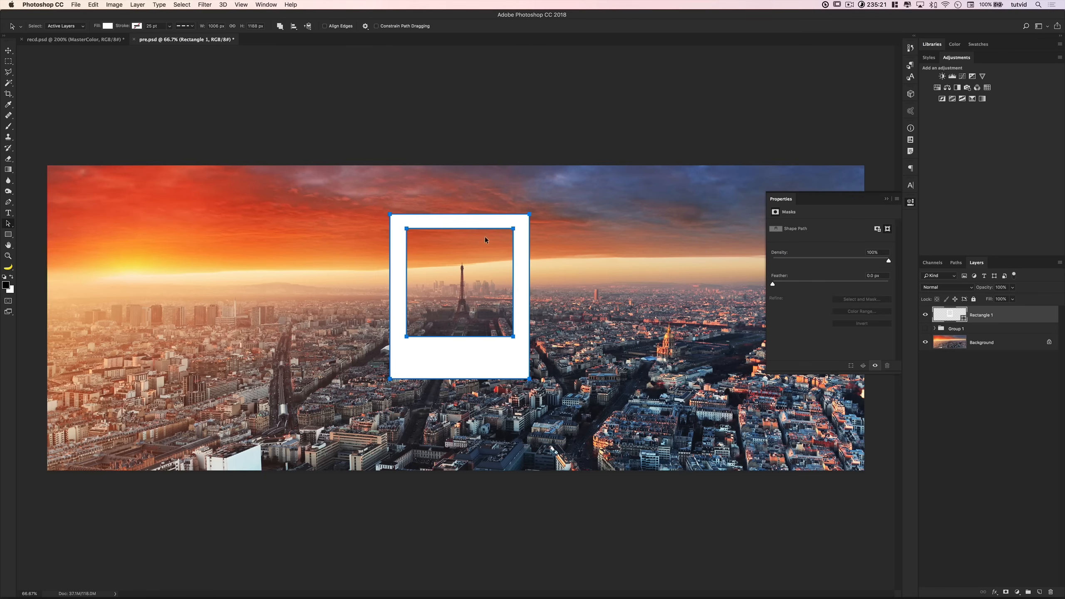
click(580, 296)
click(516, 249)
drag(476, 360, 480, 368)
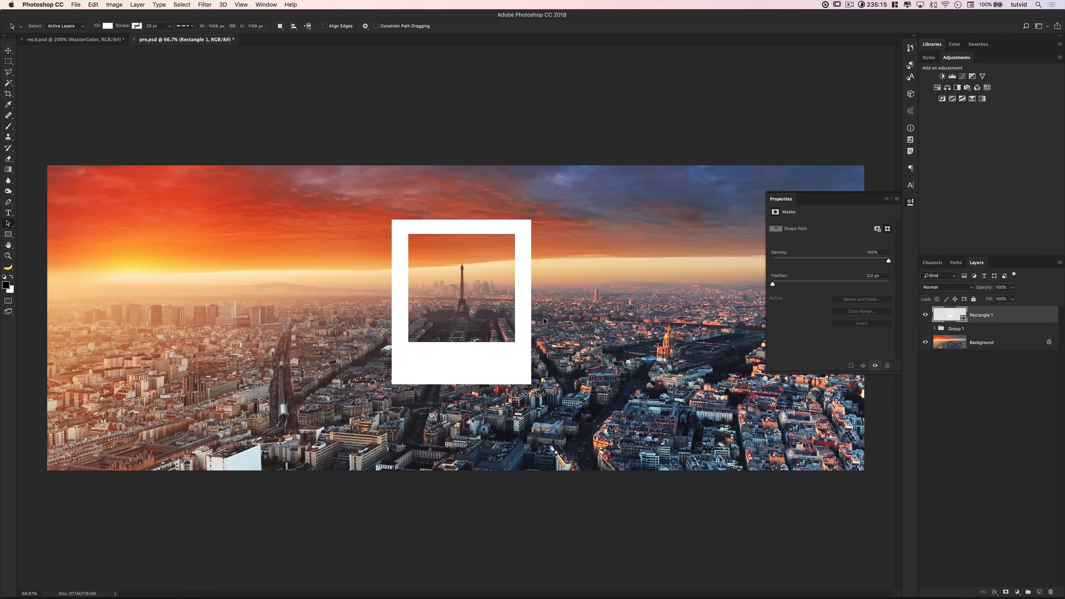
click(8, 234)
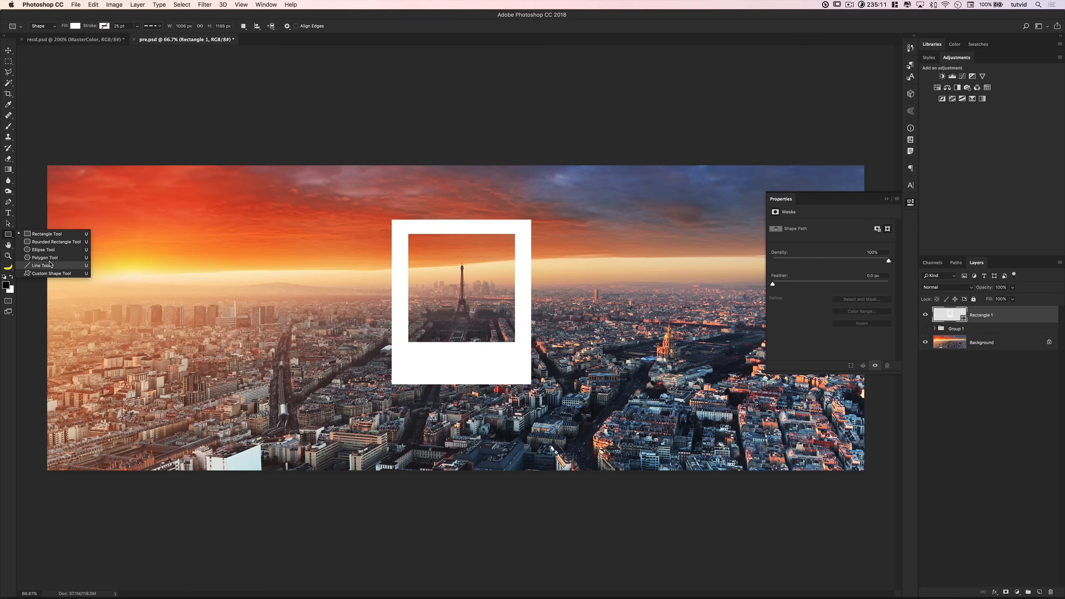
click(8, 203)
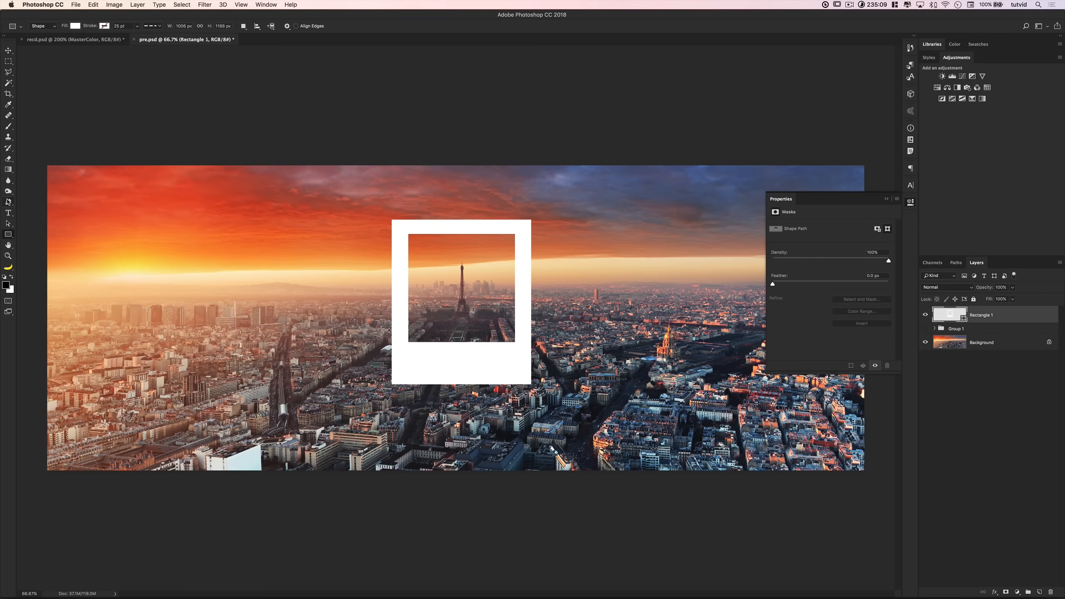
click(8, 203)
click(35, 205)
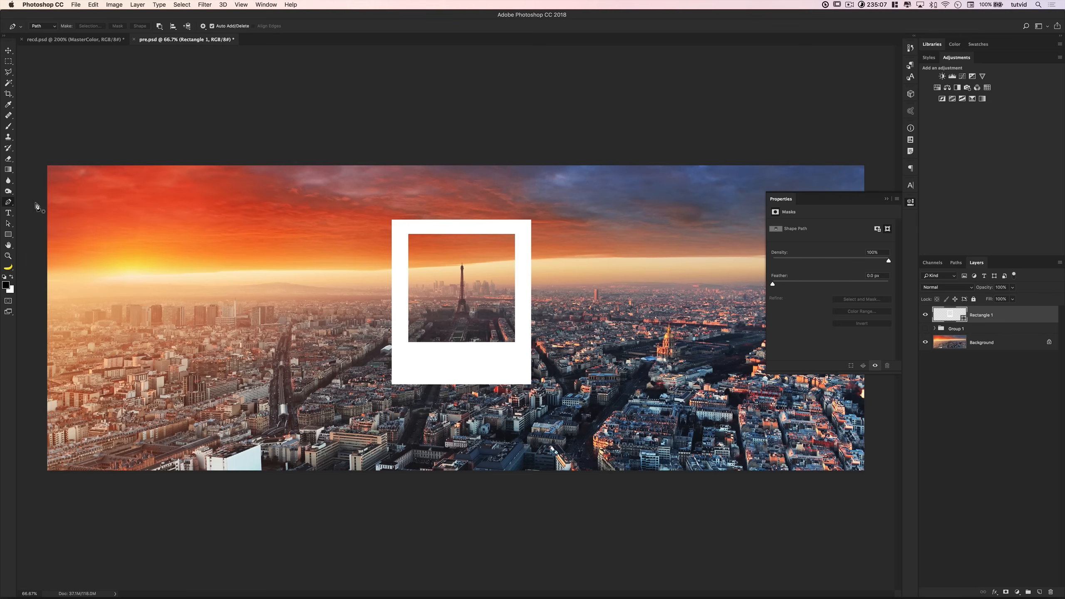
click(10, 237)
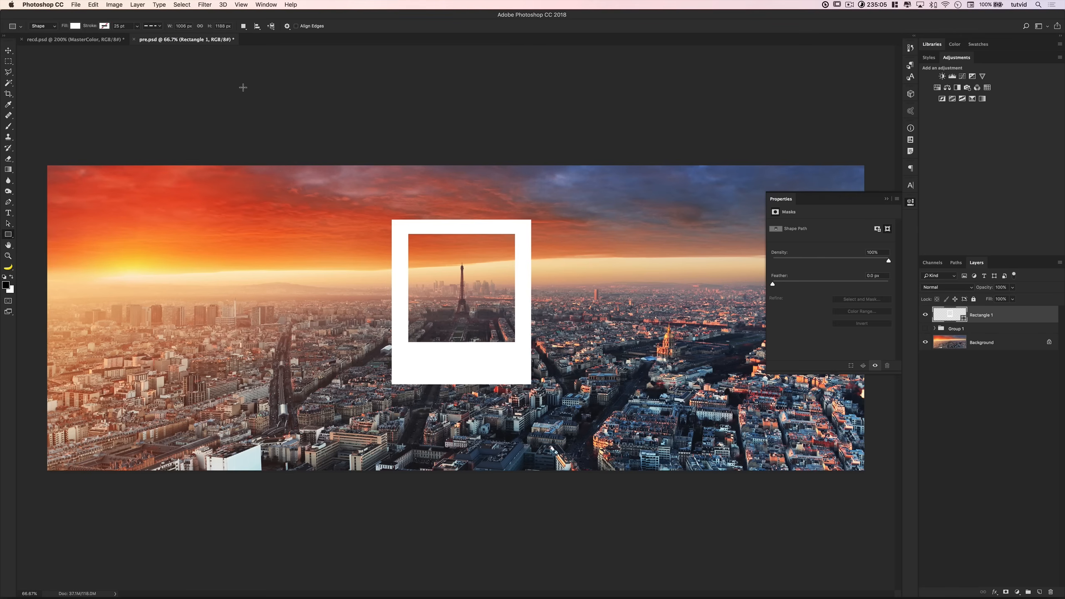
click(244, 26)
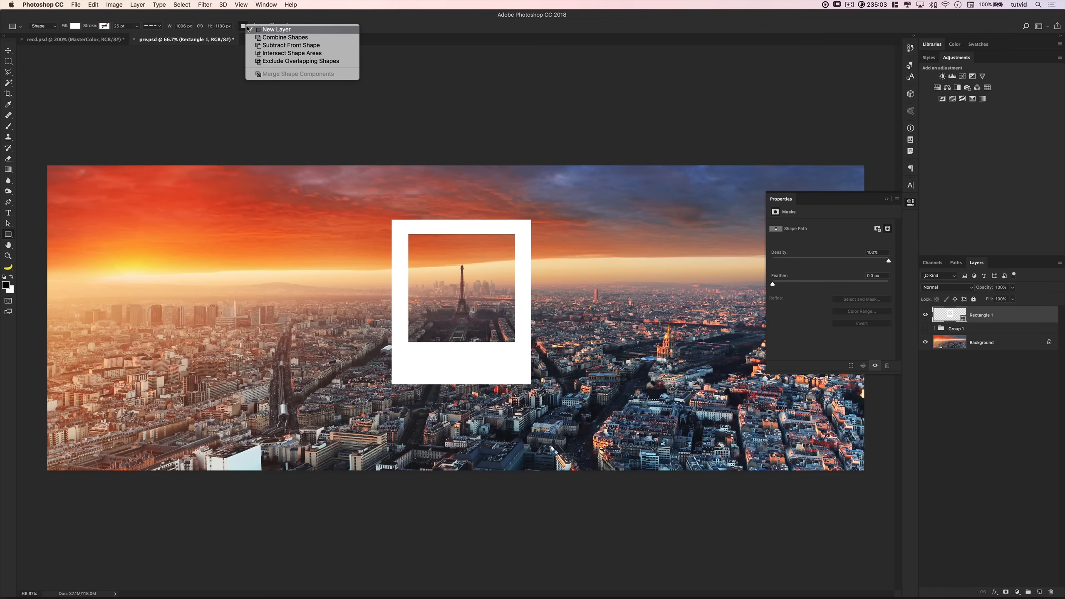
click(248, 29)
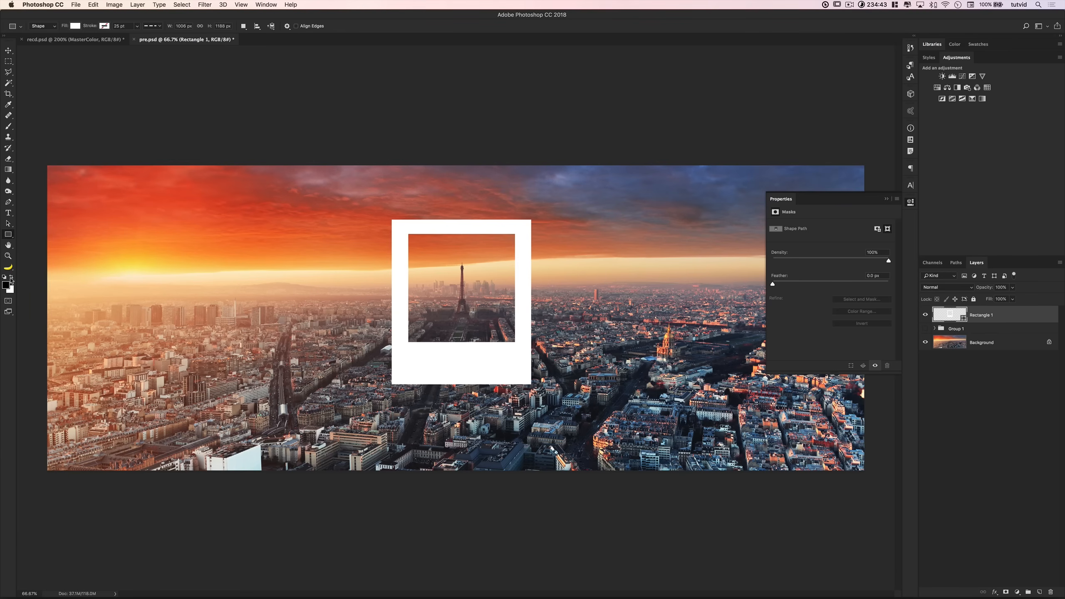
Step: Add the text "Paris, France" on its own layer and place it centred beneath the white frame
click(8, 212)
click(424, 423)
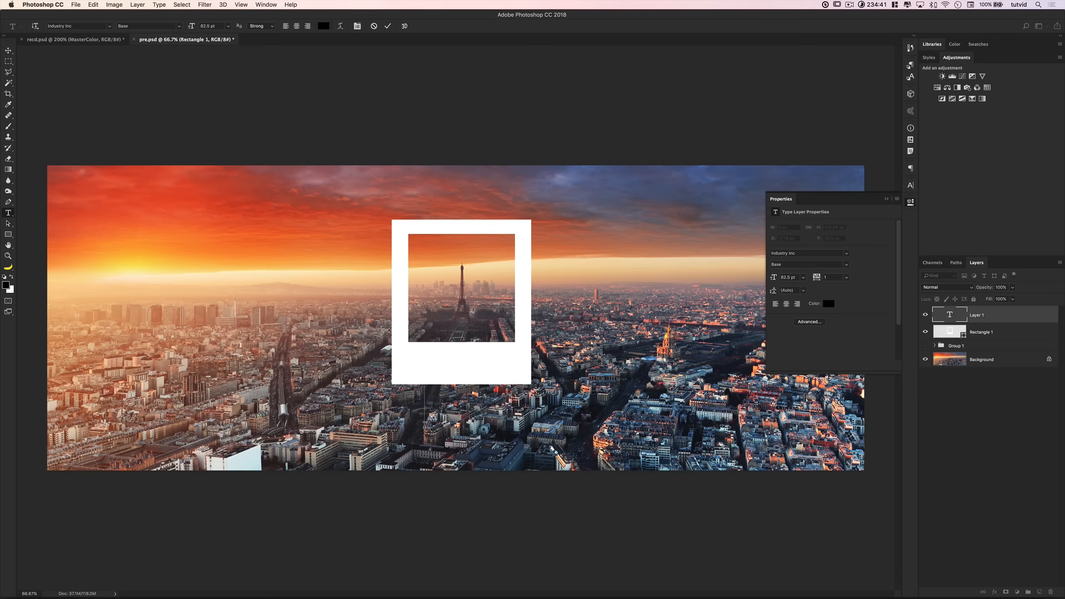
text(PARIS)
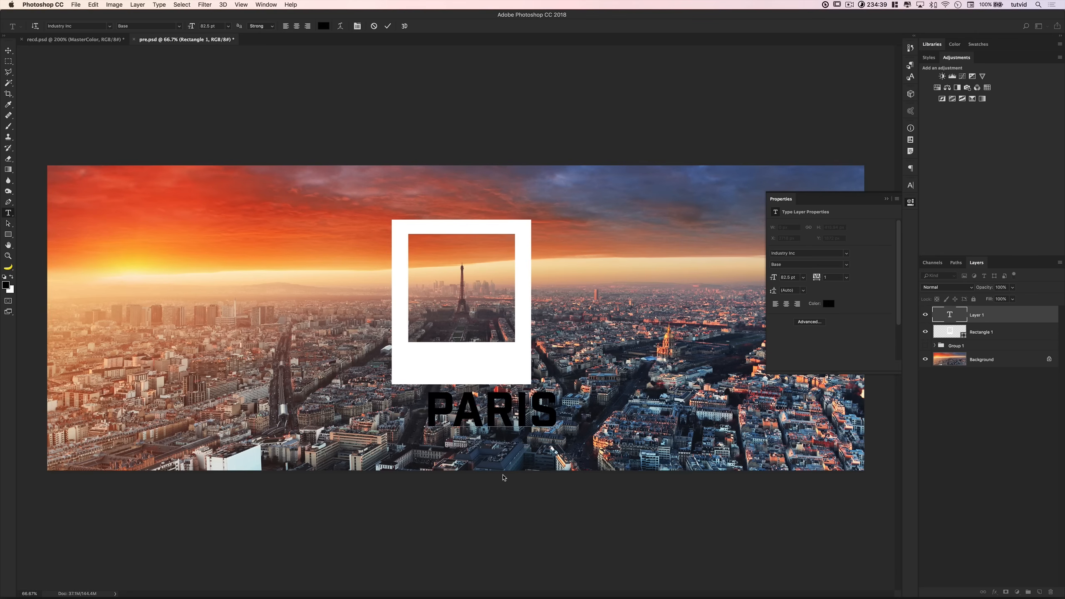
text(, FRANCE)
key(super+Return)
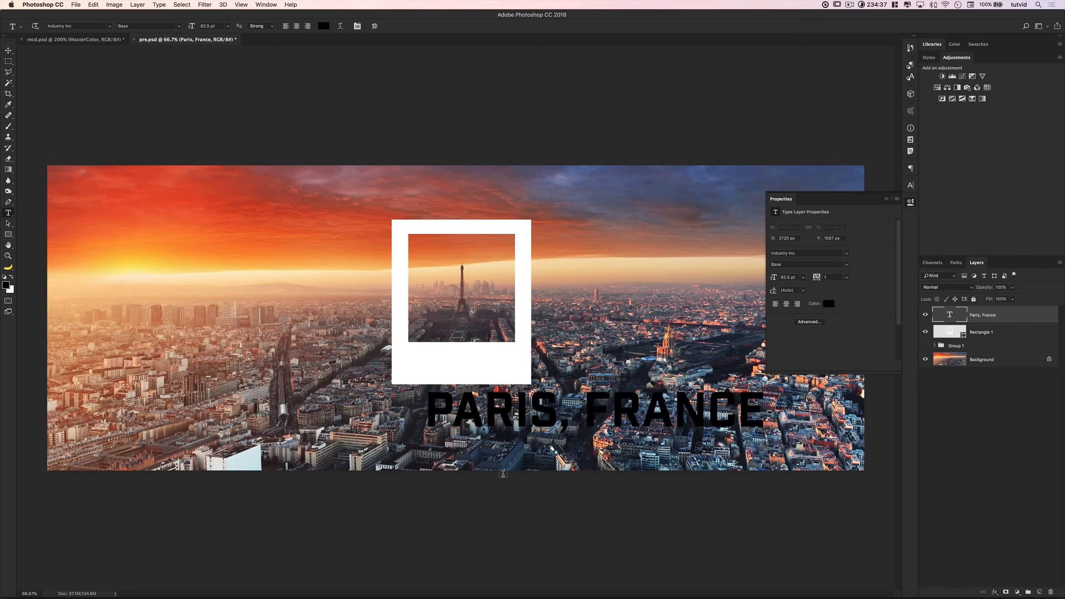
key(v)
drag(555, 418, 438, 425)
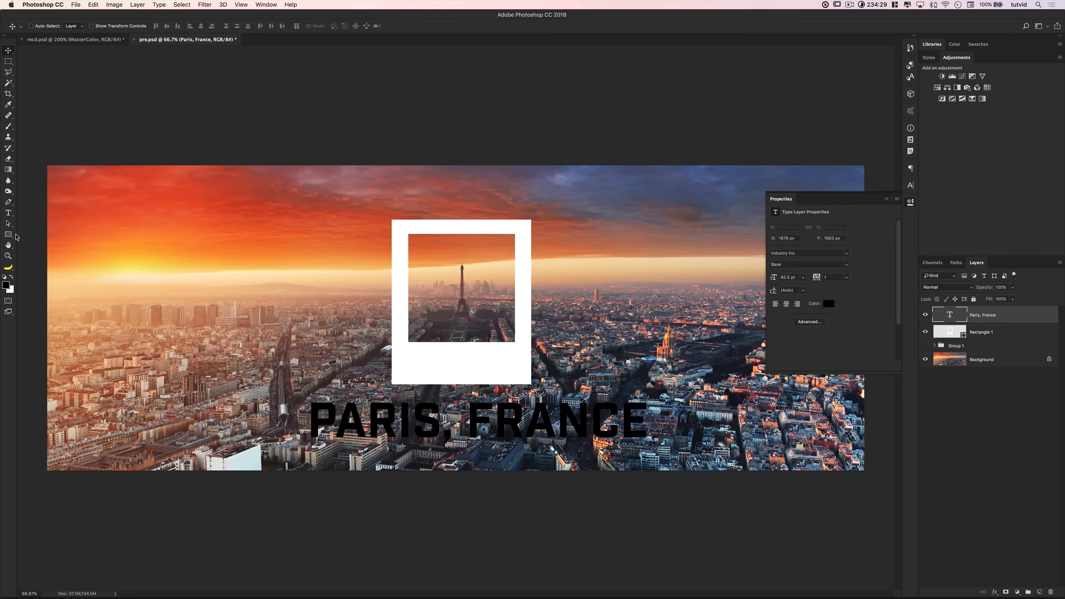
Step: Fill the text layer with an orange sampled with the Eyedropper from the sunset sky
click(8, 105)
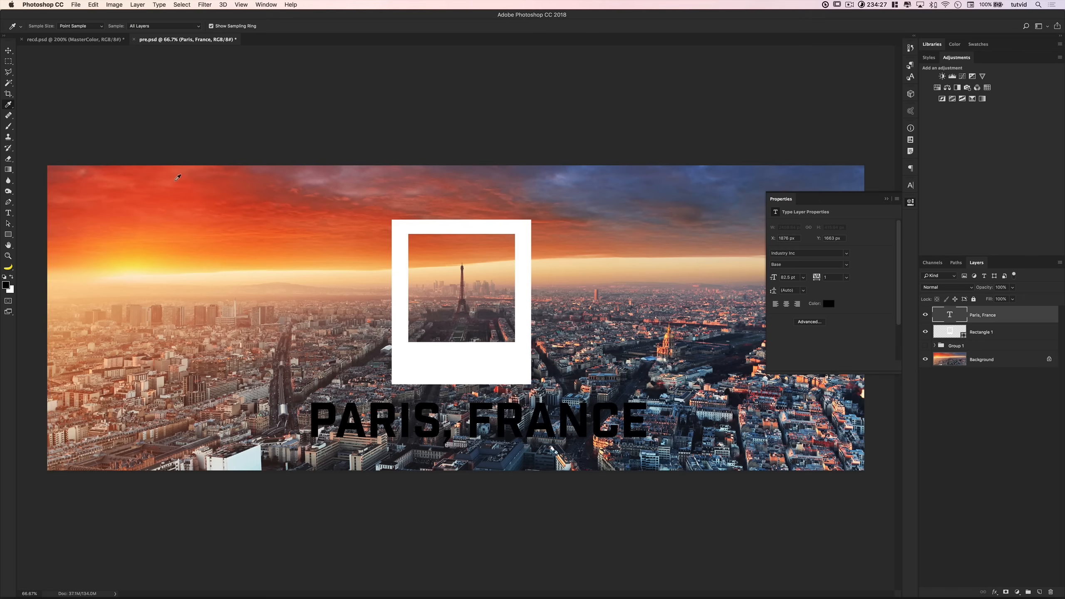
click(141, 172)
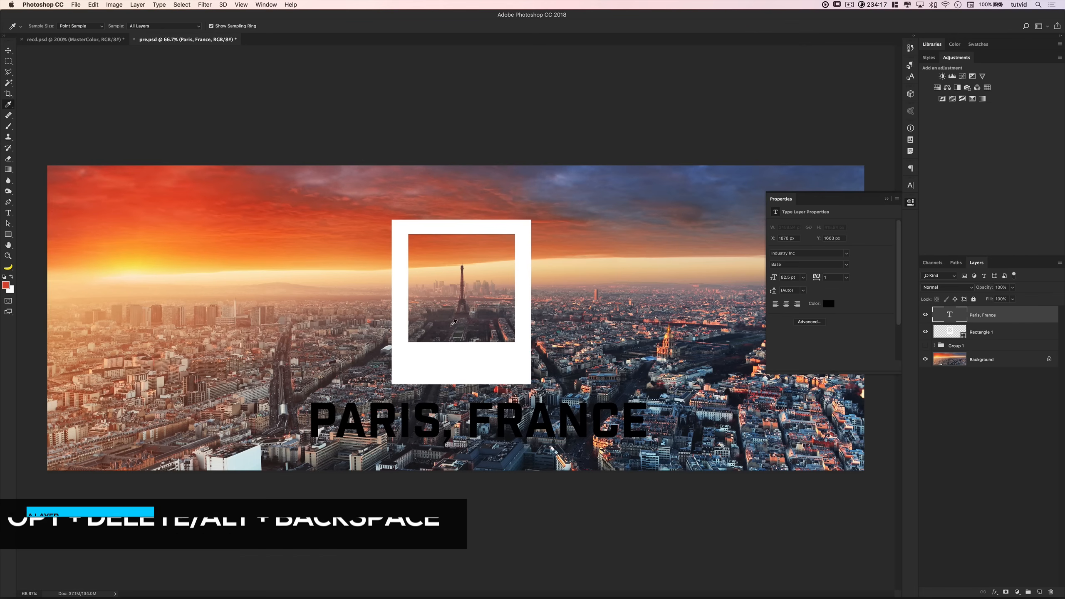
mouse_move(145, 262)
mouse_down()
mouse_move(136, 259)
mouse_move(152, 246)
mouse_up()
key(alt+BackSpace)
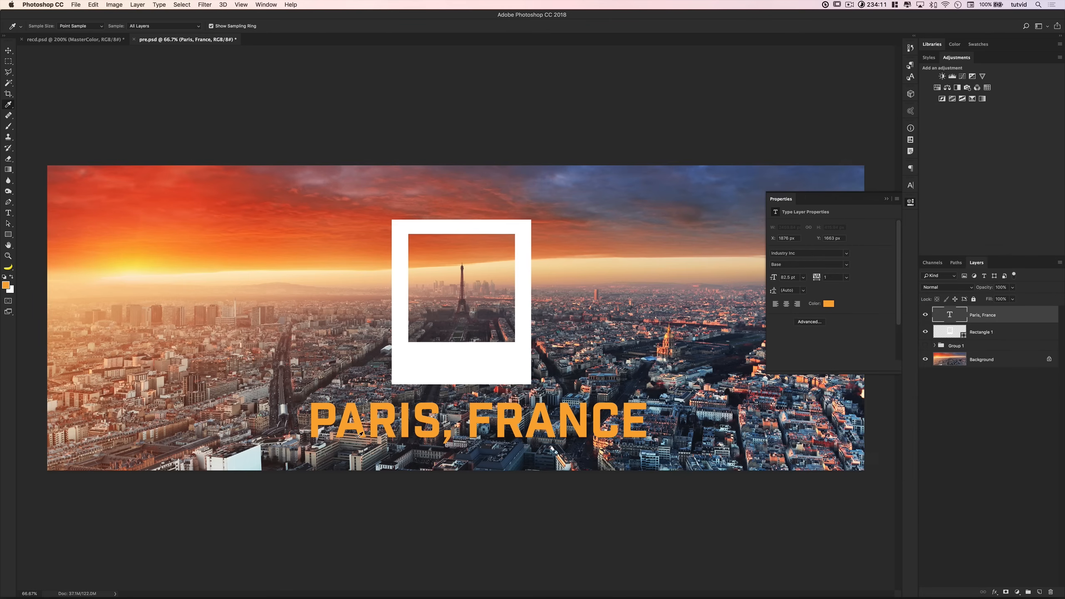
Step: Fill the Rectangle 1 frame with red sampled from the sky, and refill it with light yellow sampled near the sun
click(983, 334)
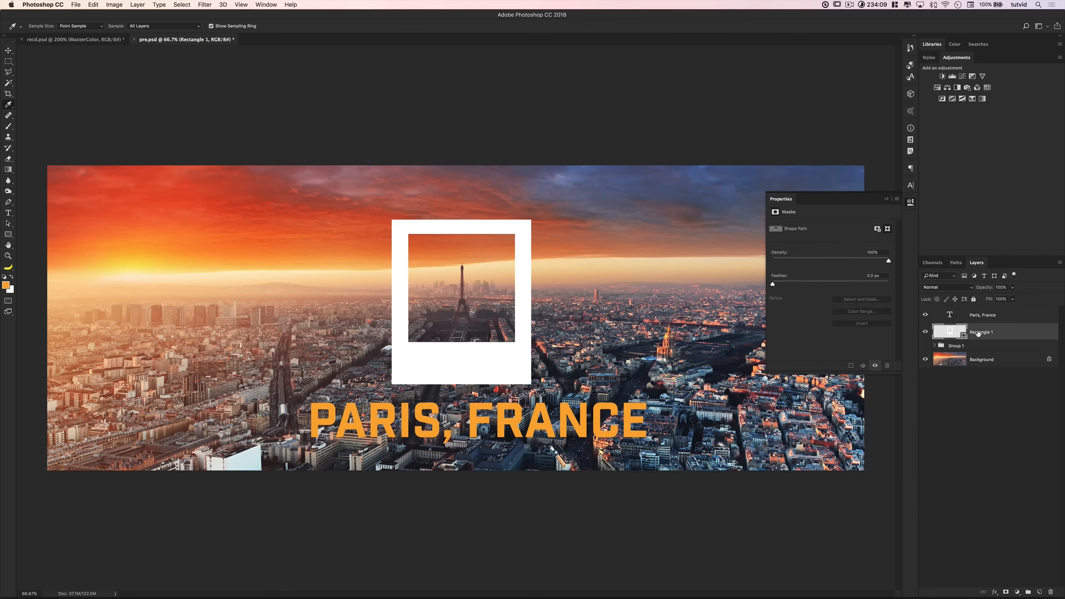
drag(191, 187, 179, 189)
key(alt+BackSpace)
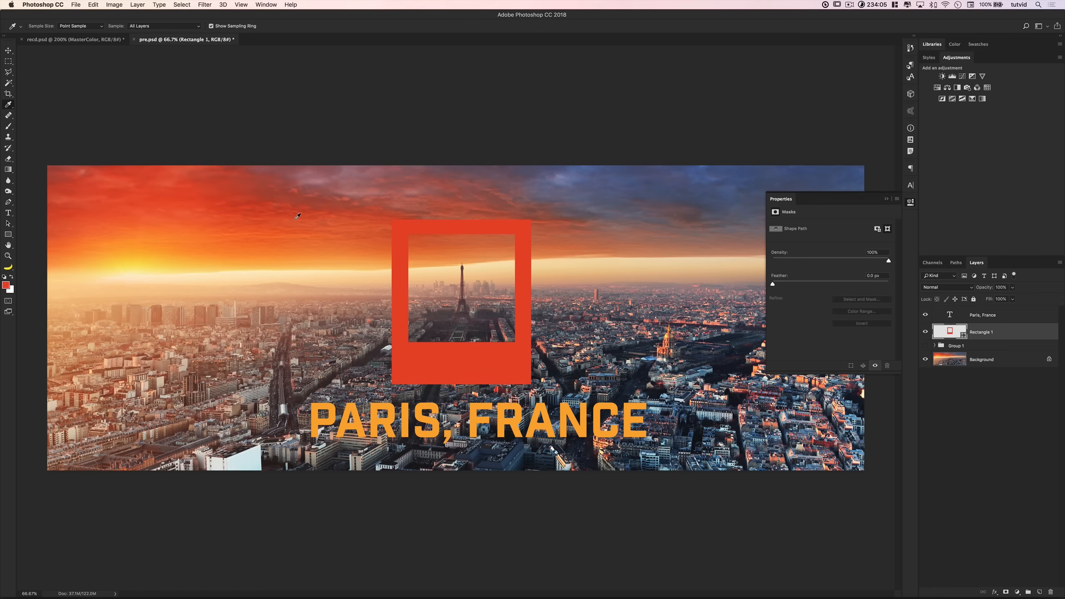
drag(176, 267, 156, 266)
key(alt+BackSpace)
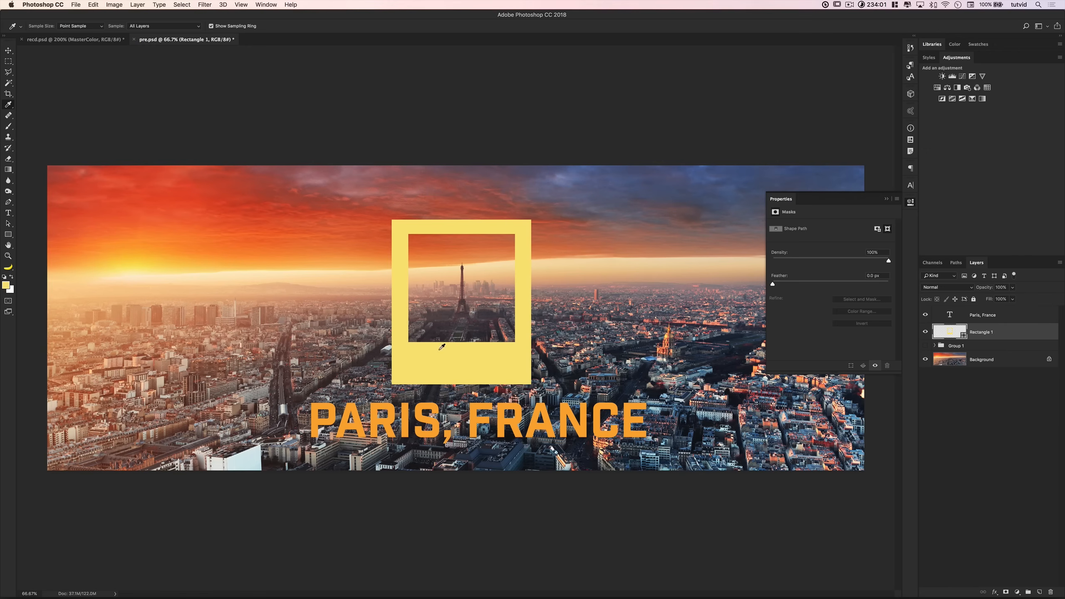
Step: Fill the "Paris, France" text layer with the light yellow foreground colour and return to the Move tool
click(974, 315)
key(alt+BackSpace)
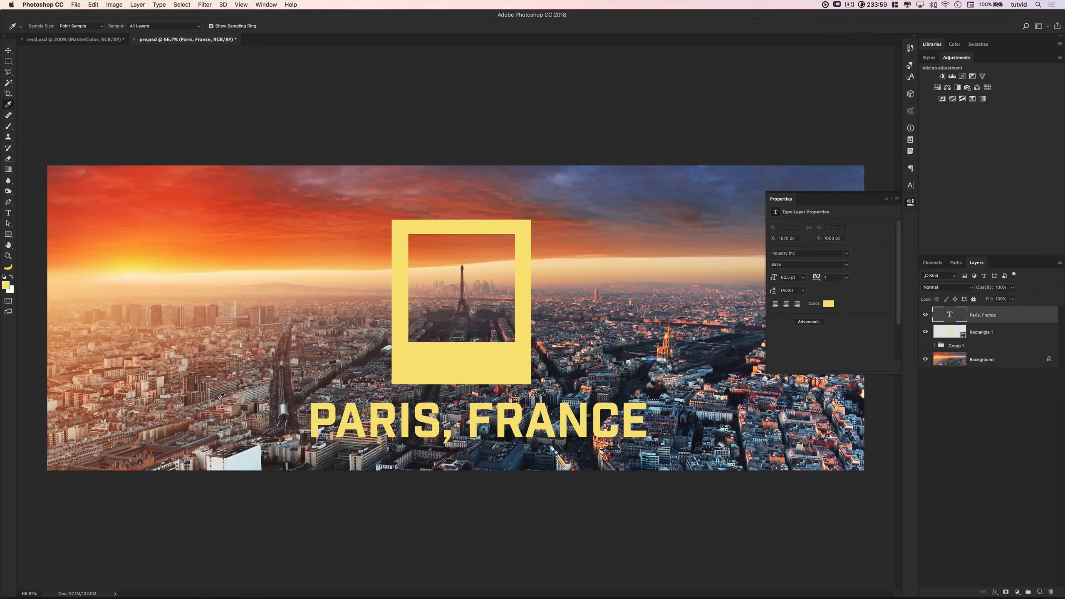
key(v)
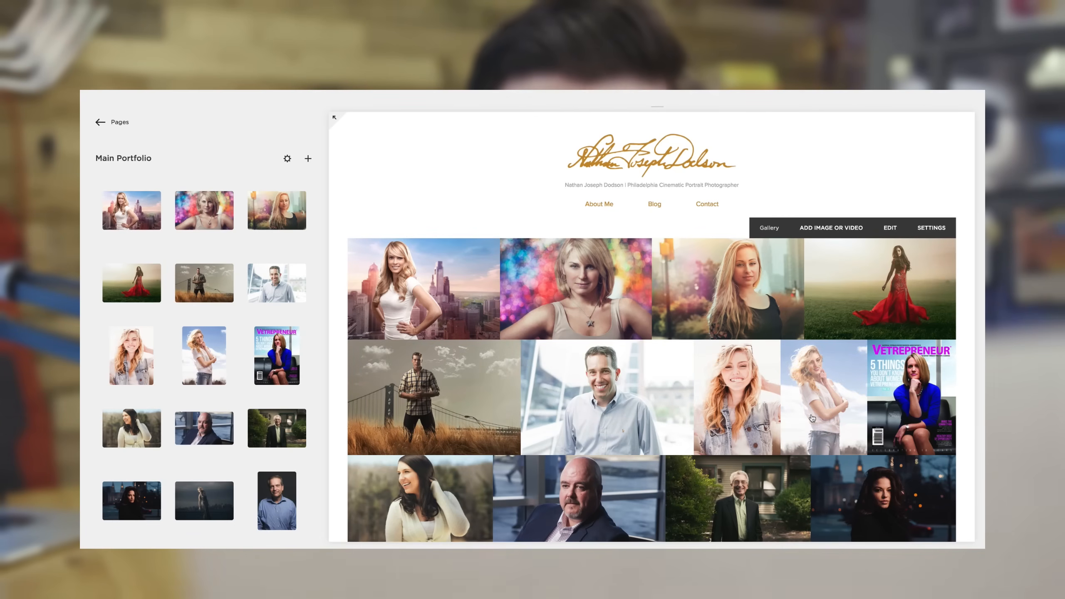
Step: In the Squarespace Main Portfolio gallery, move the portrait of the woman in a white T-shirt to first place, and shift it to second
drag(204, 352, 121, 210)
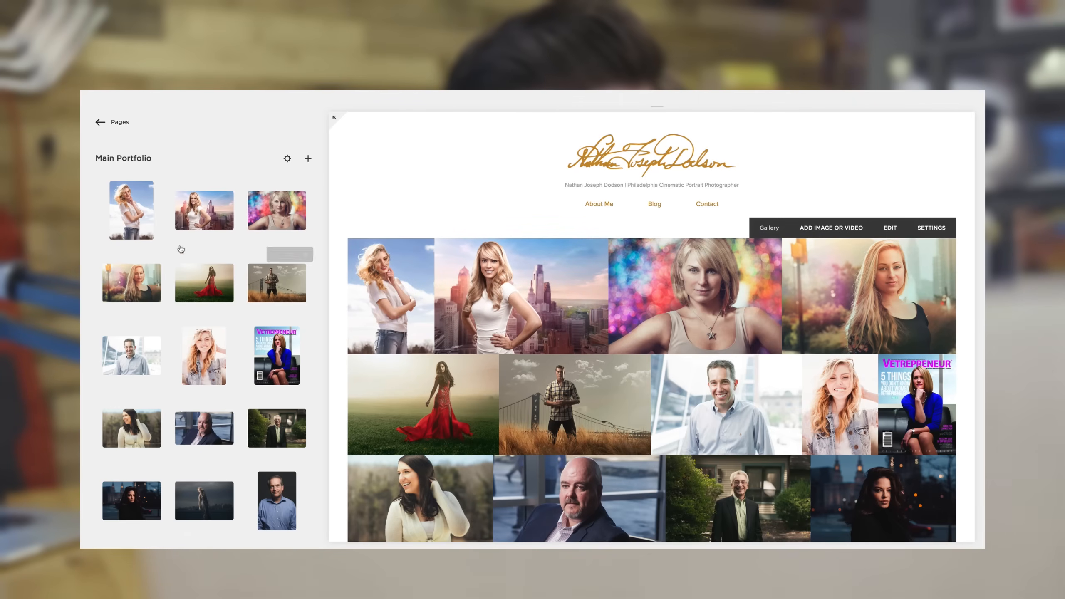
drag(134, 201, 216, 185)
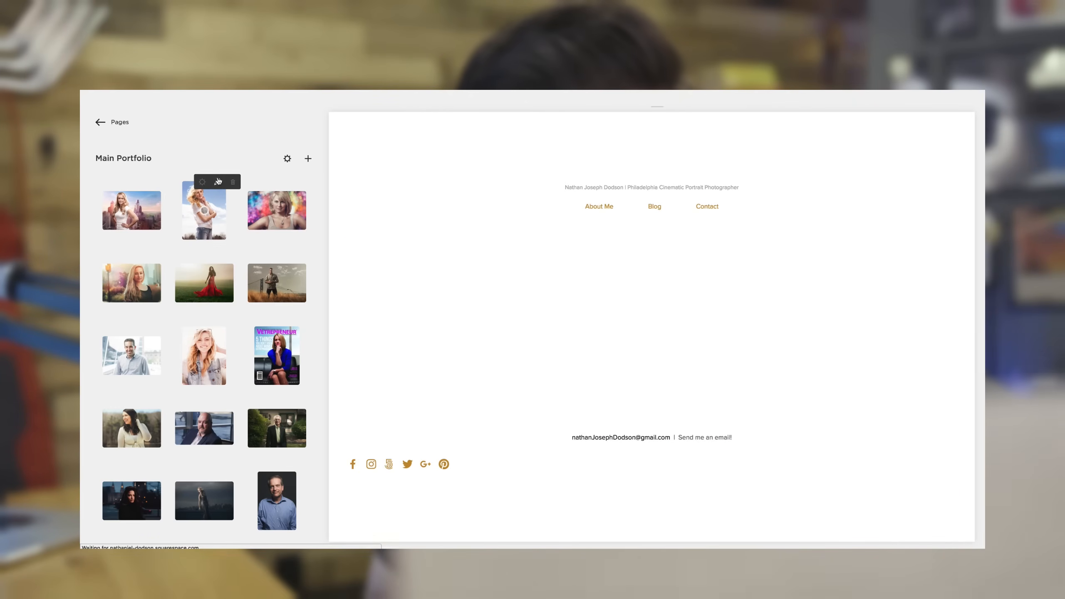
scroll(235, 268, down, 10)
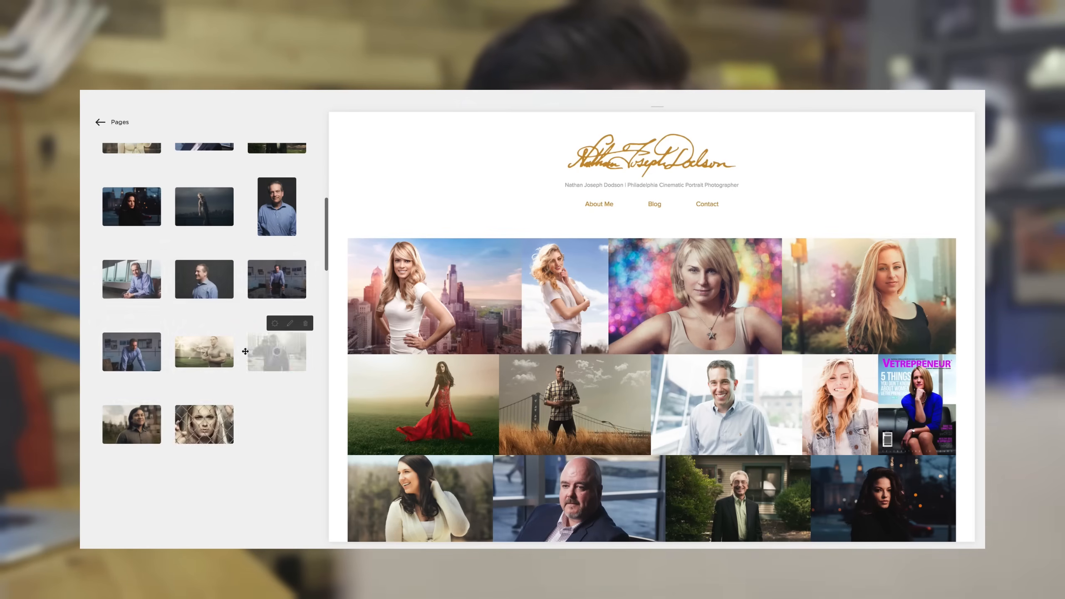
scroll(226, 344, up, 4)
scroll(238, 447, up, 4)
Step: Title the gallery photo of the woman in the red dress "Valley Forge Natl. Park Portrait" and save it
mouse_move(203, 258)
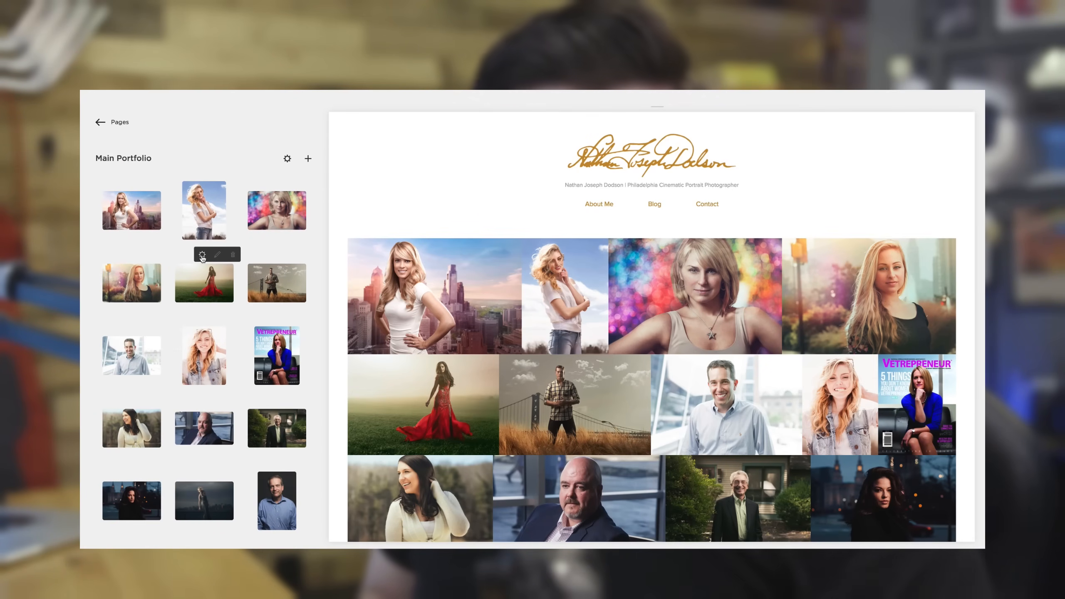
click(203, 254)
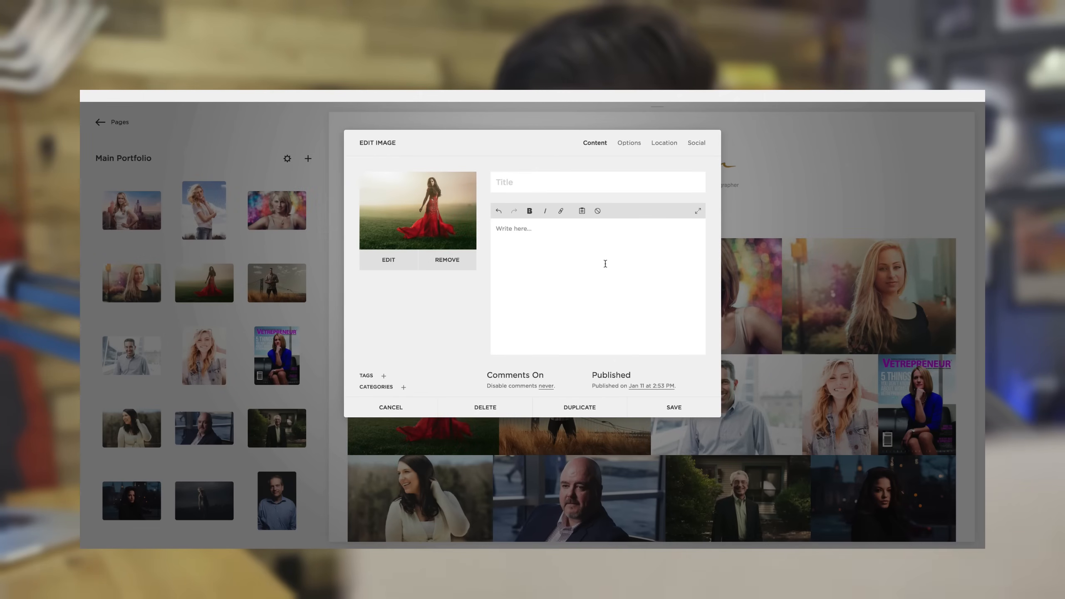
text(Valley Fo)
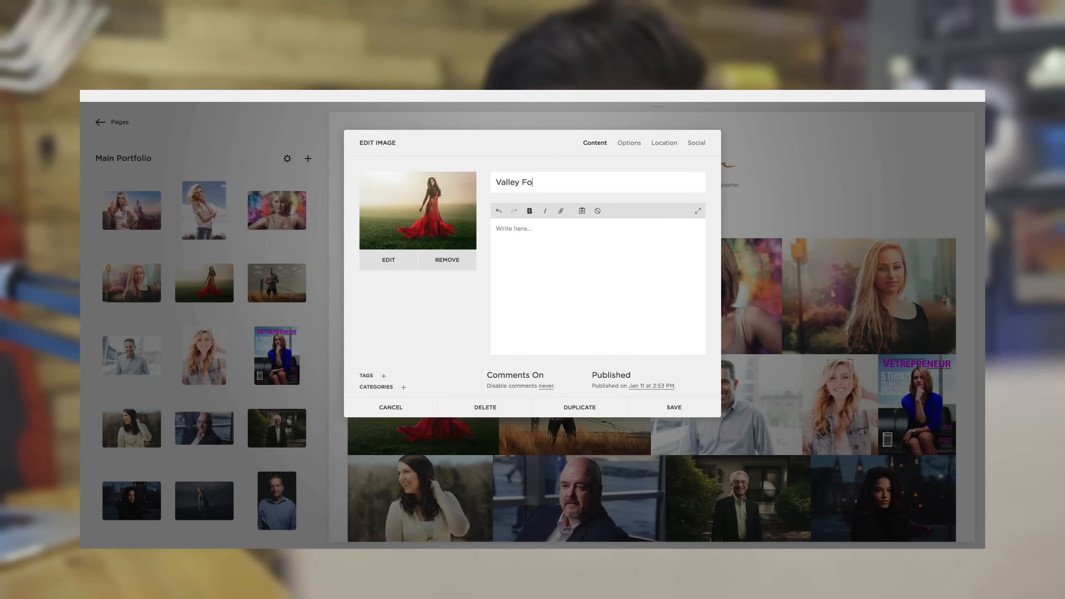
text(rge Natl. )
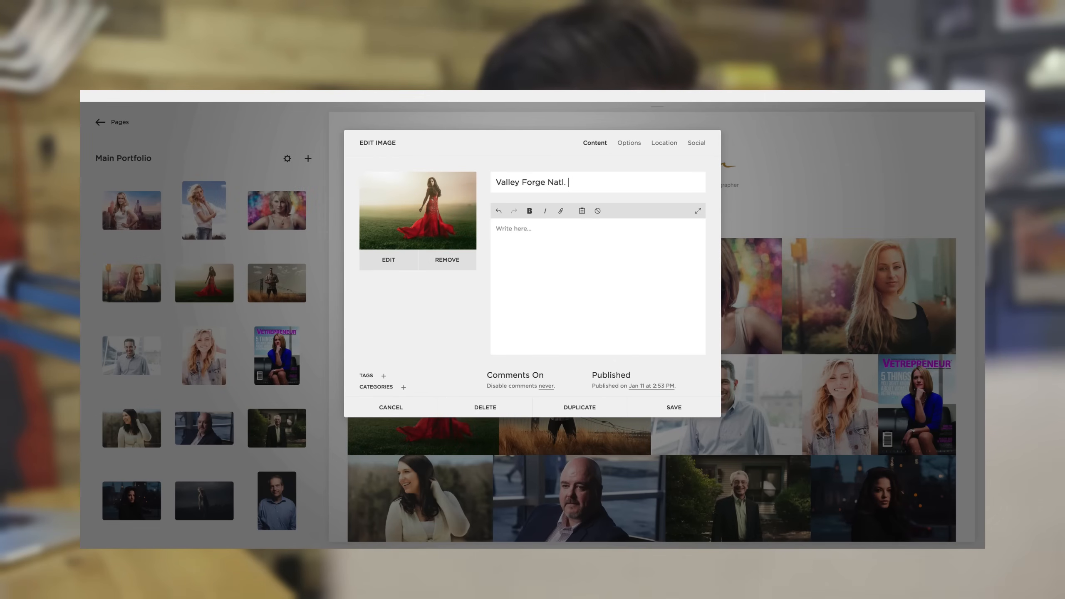
text(Park Portrait)
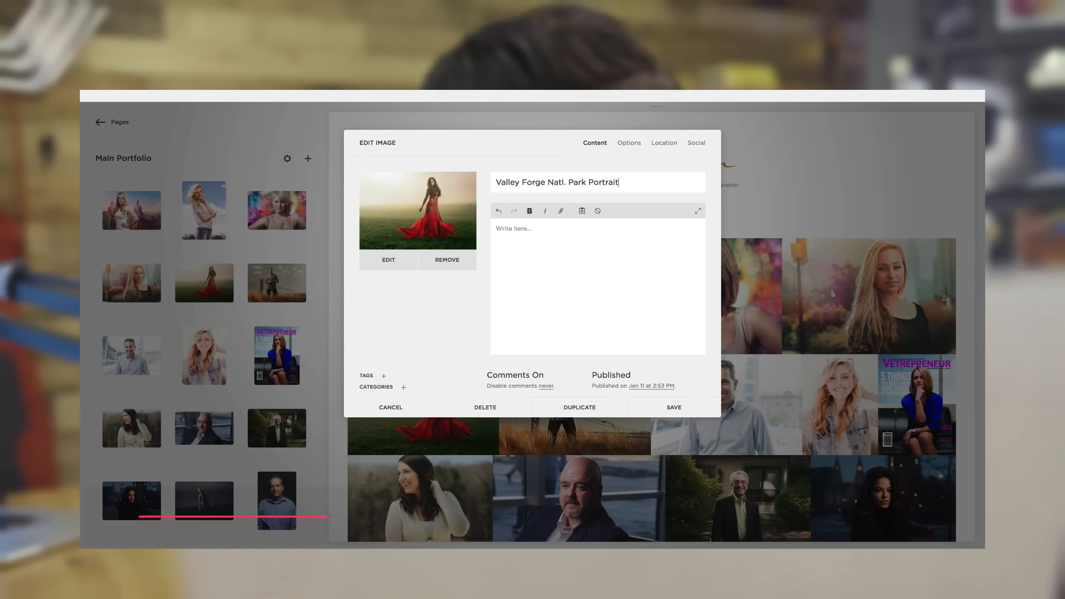
click(675, 409)
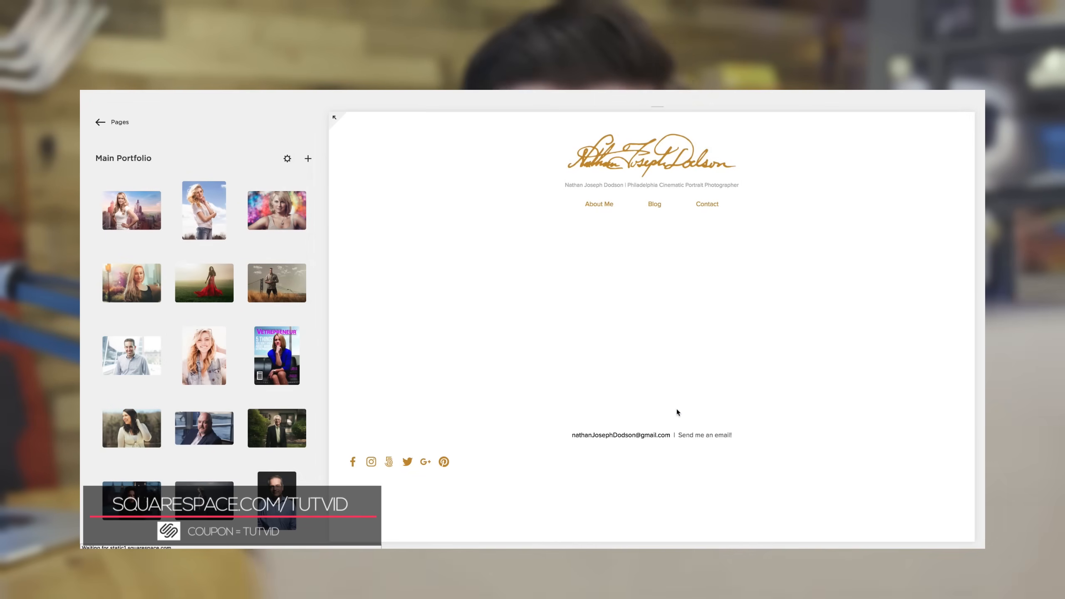
Step: Switch to Photoshop's recd.psd document and draw an orange square about 93 by 93 px beside the red square near the upper-left corner
mouse_move(395, 419)
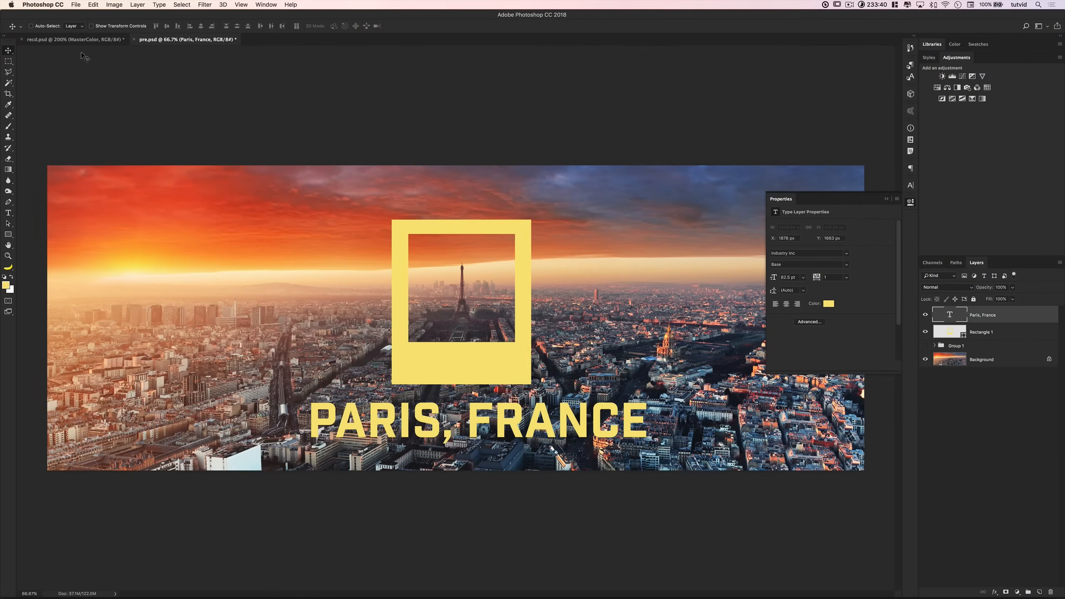
click(84, 40)
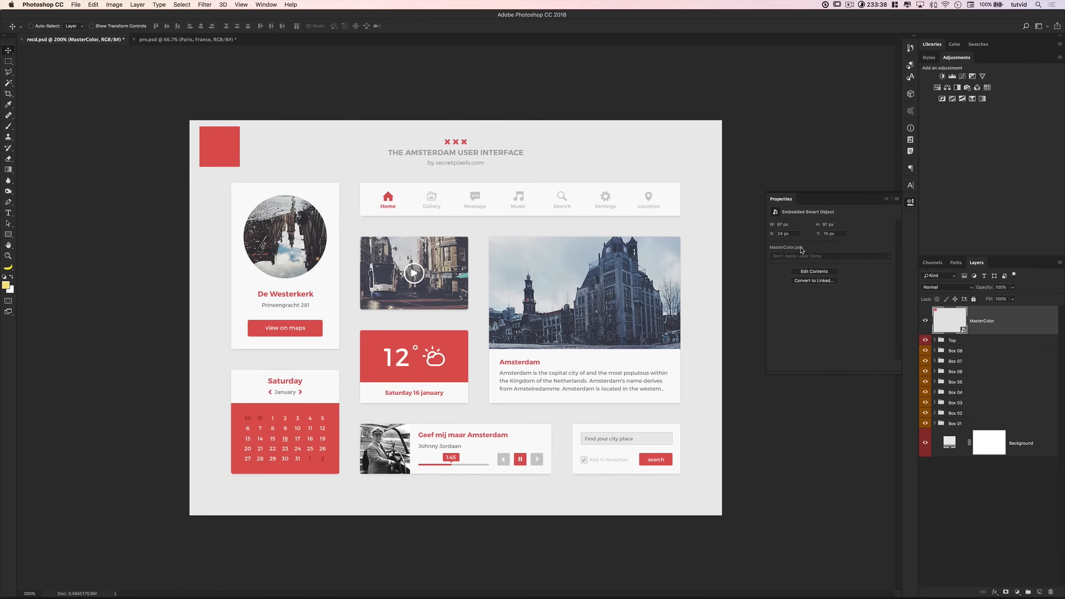
click(910, 202)
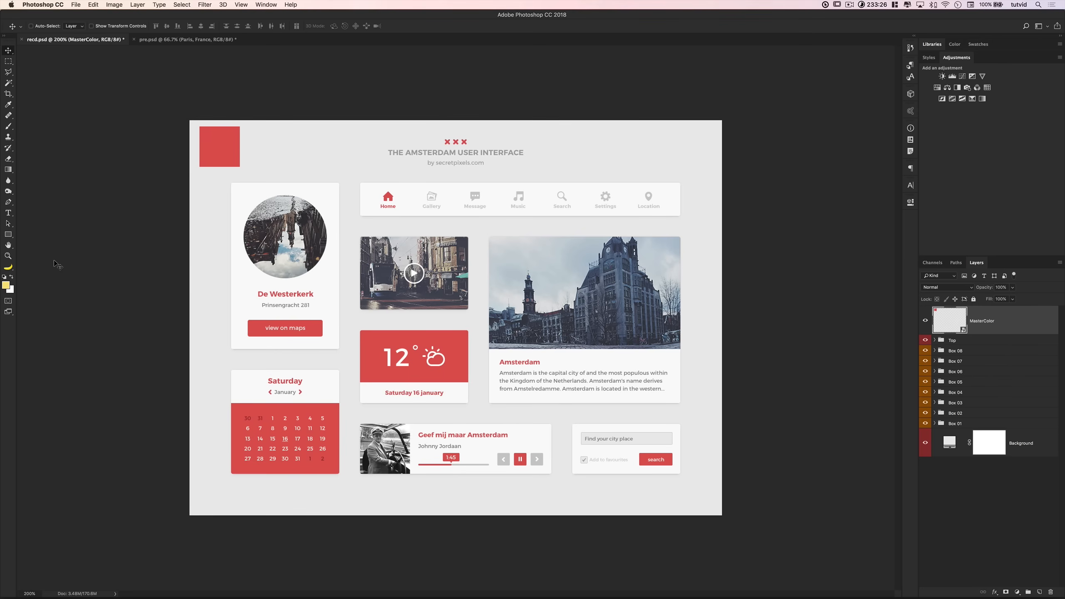
click(8, 234)
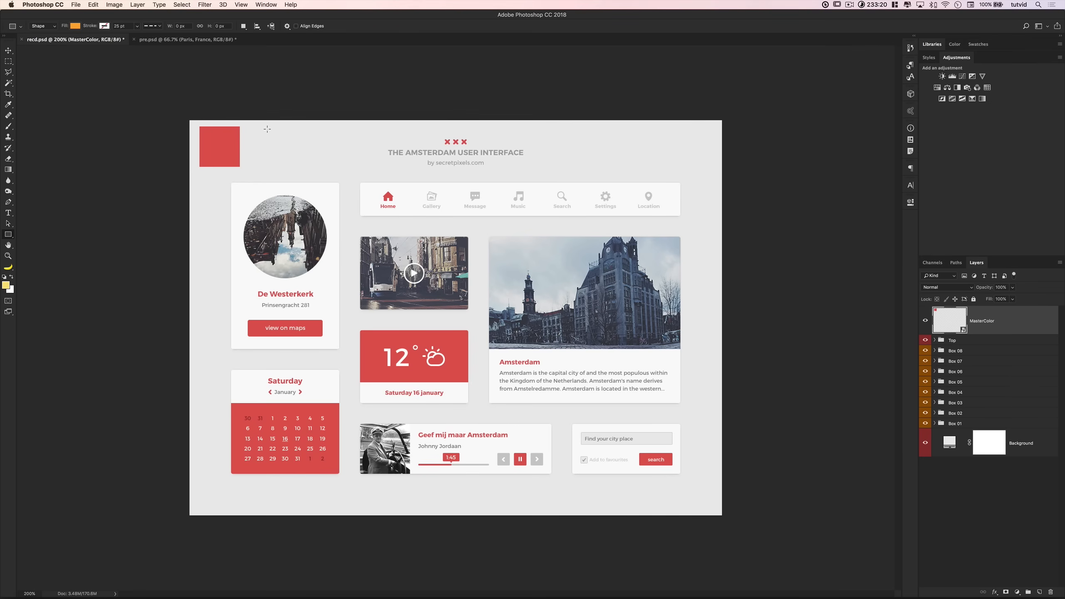
drag(260, 128, 299, 166)
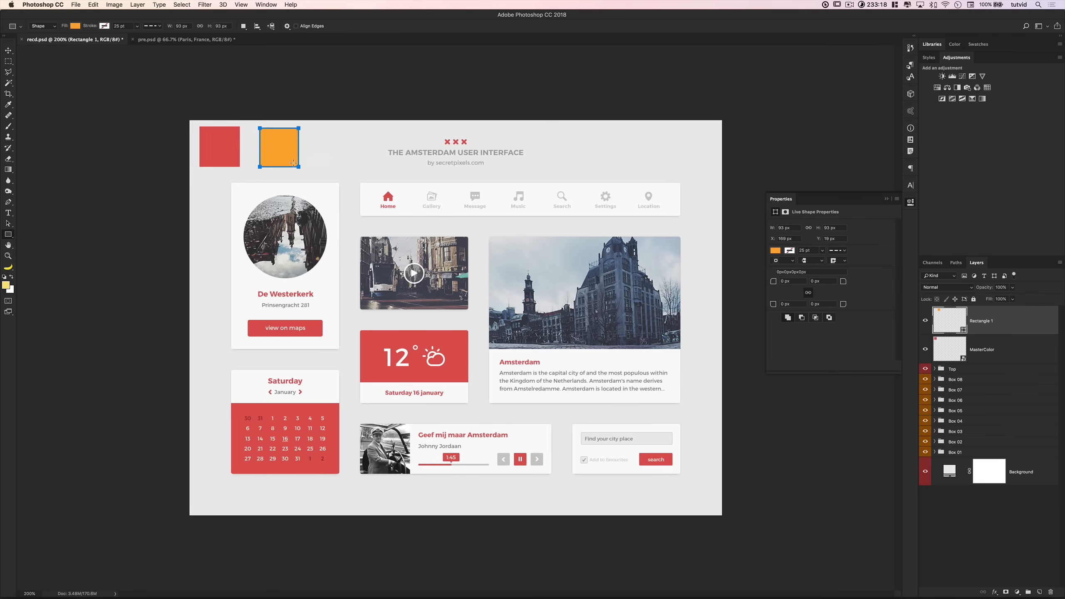
Step: Shift the orange square slightly away from the red one, convert it to a smart object and name the layer MasterColor1
key(v)
drag(286, 143, 295, 144)
right_click(1004, 325)
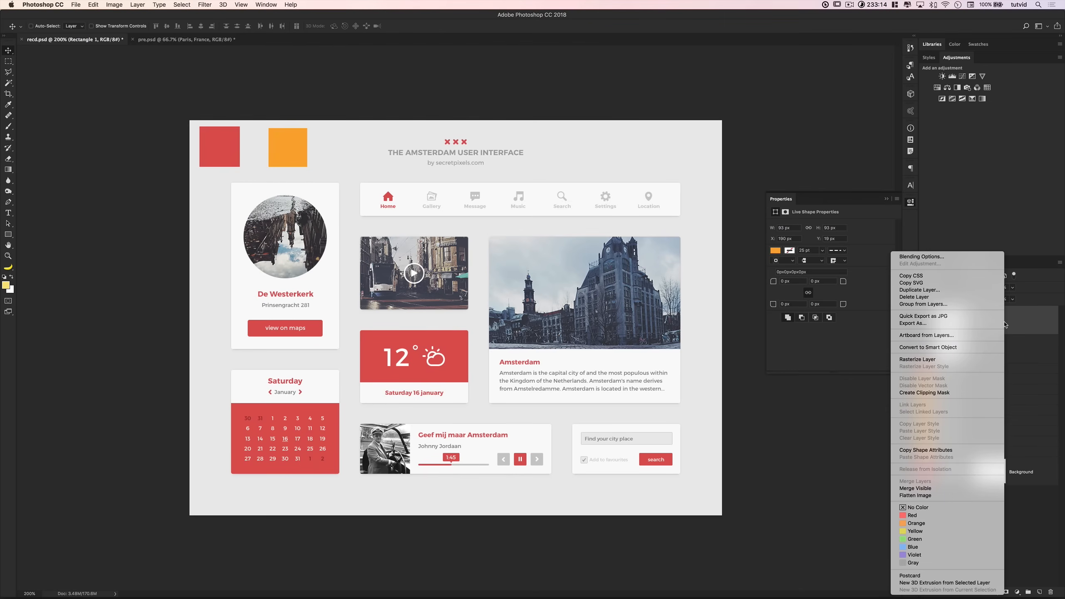
click(944, 348)
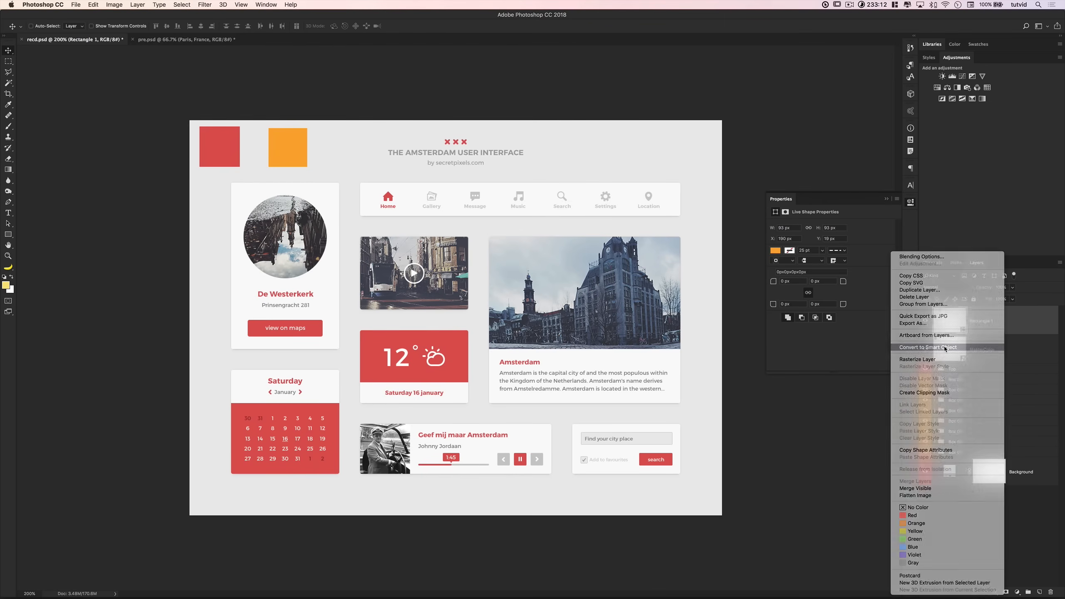
double_click(977, 320)
text(MasterColor1)
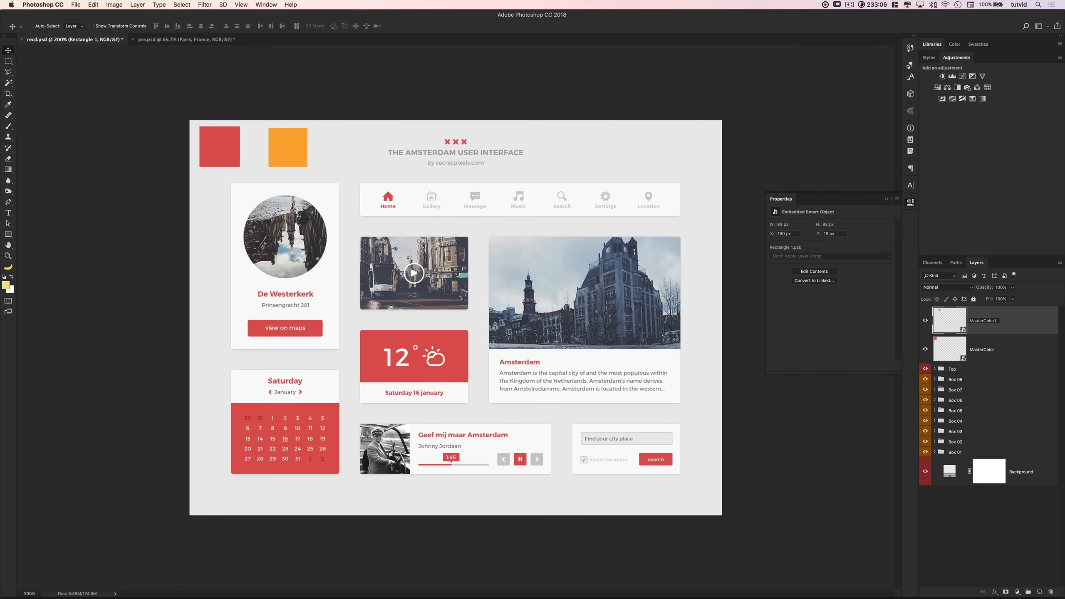
key(Return)
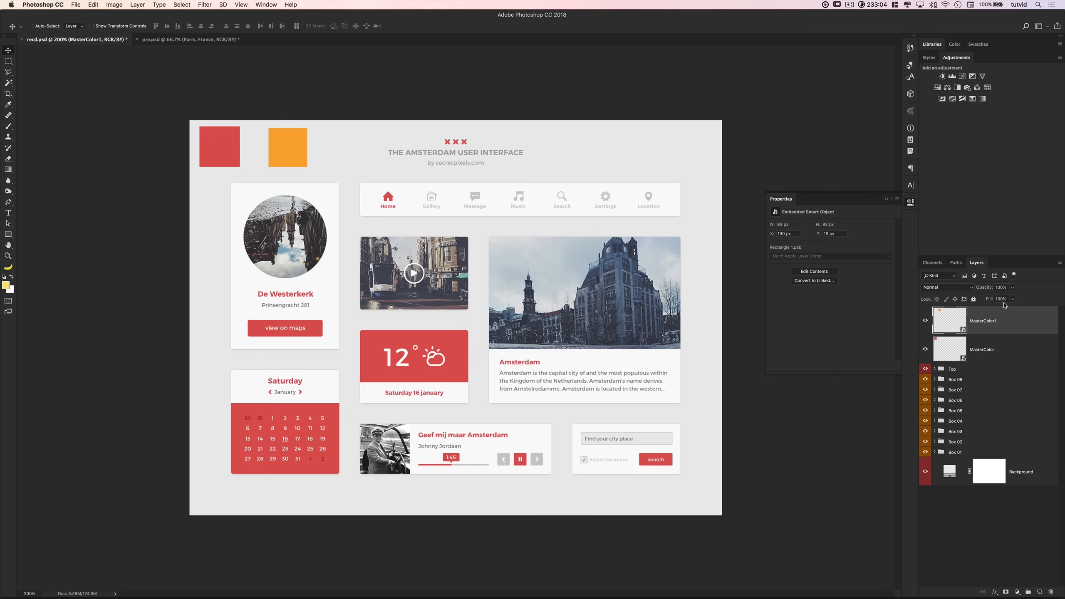
Step: Delete the MasterColor1 layer and select the "De Westerkerk" heading's text layer in the profile card
key(Delete)
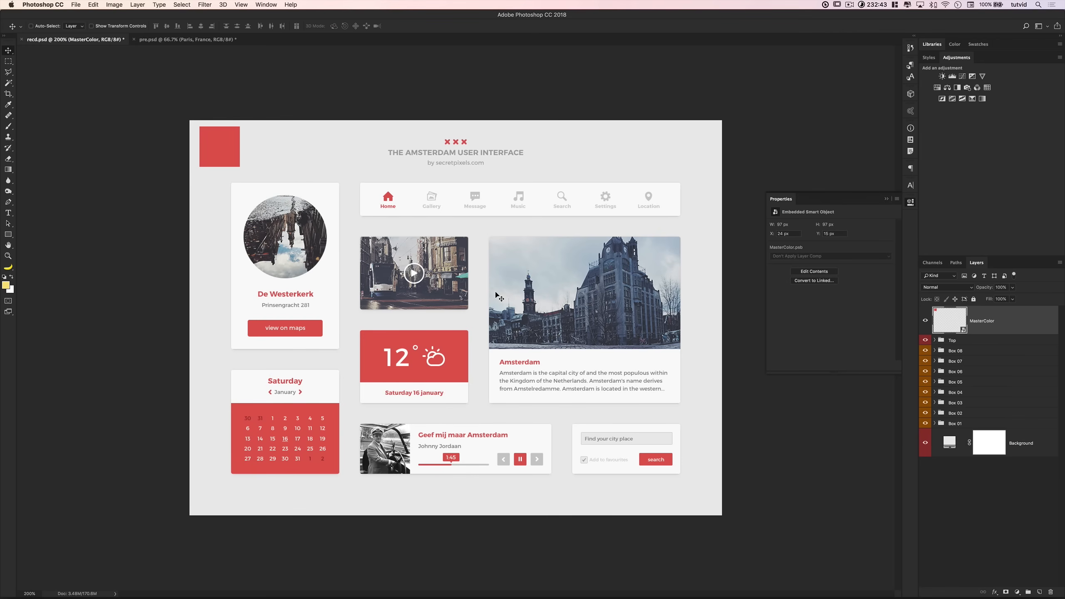
key(z)
click(285, 311)
click(285, 311)
drag(285, 302, 506, 327)
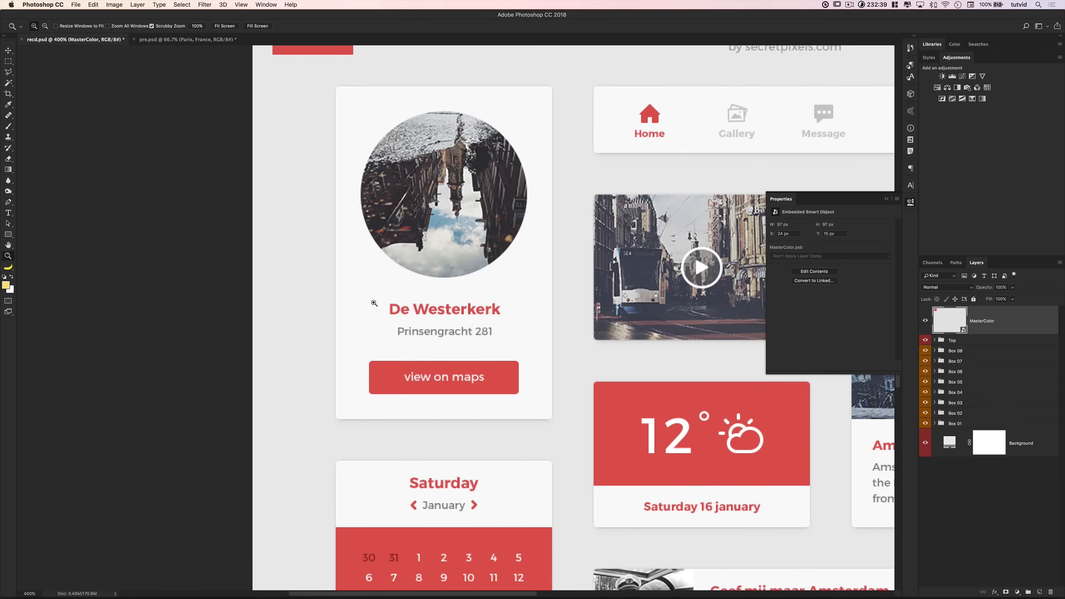
key(v)
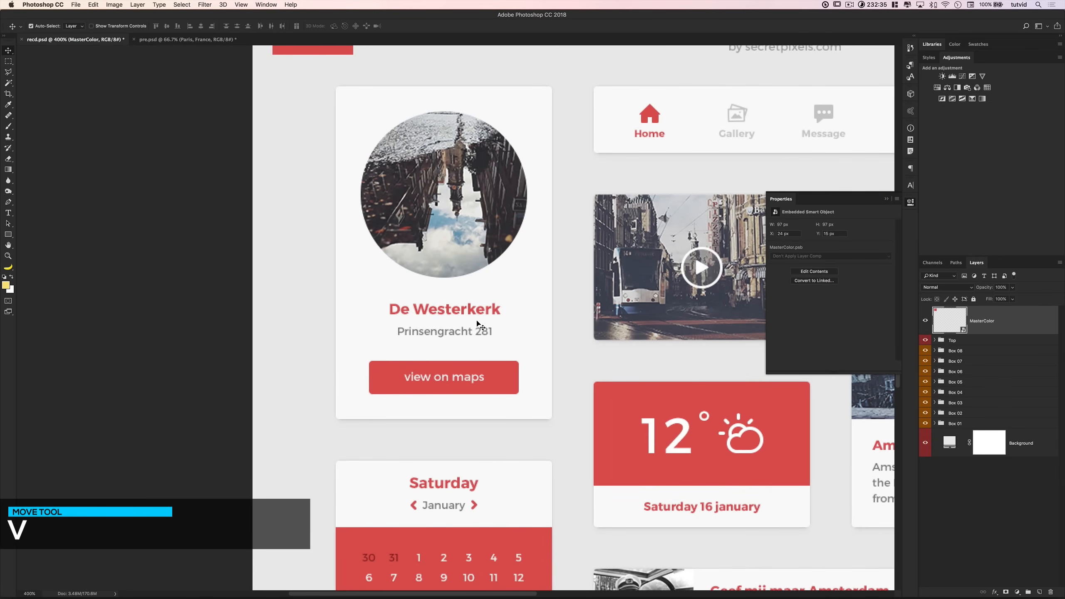
super+click(498, 312)
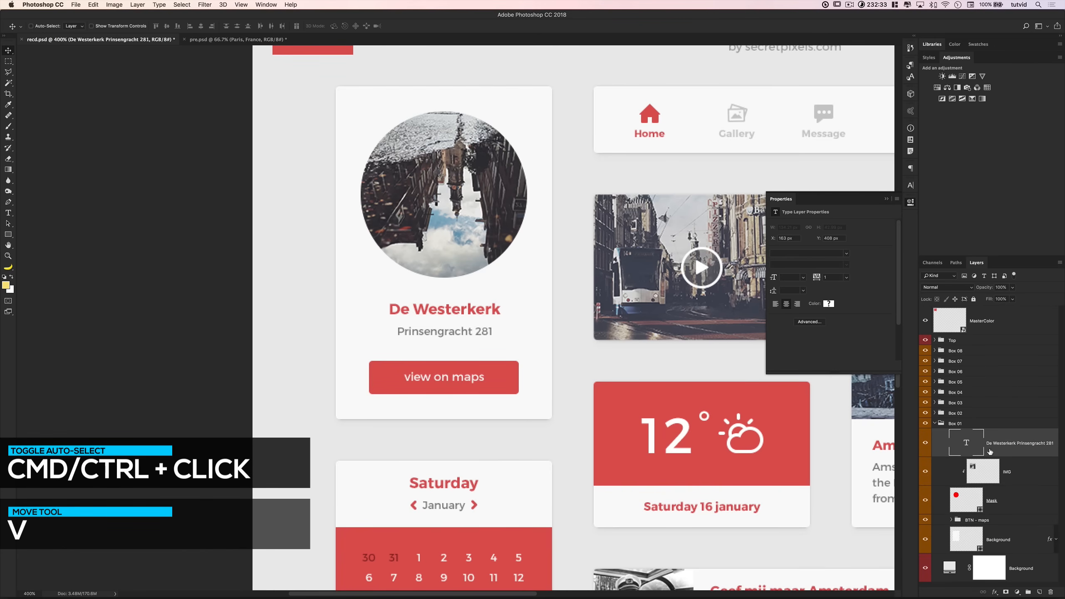
Step: Duplicate the MasterColor smart object and place the copy directly above the De Westerkerk text layer in the Box 01 group
click(998, 320)
key(z)
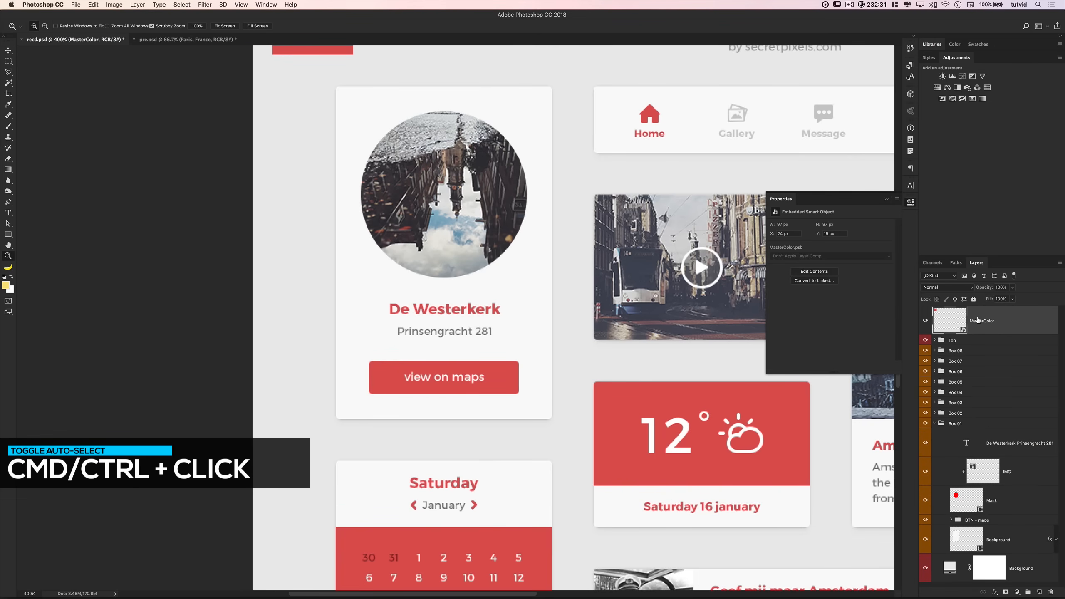
drag(1001, 319, 980, 326)
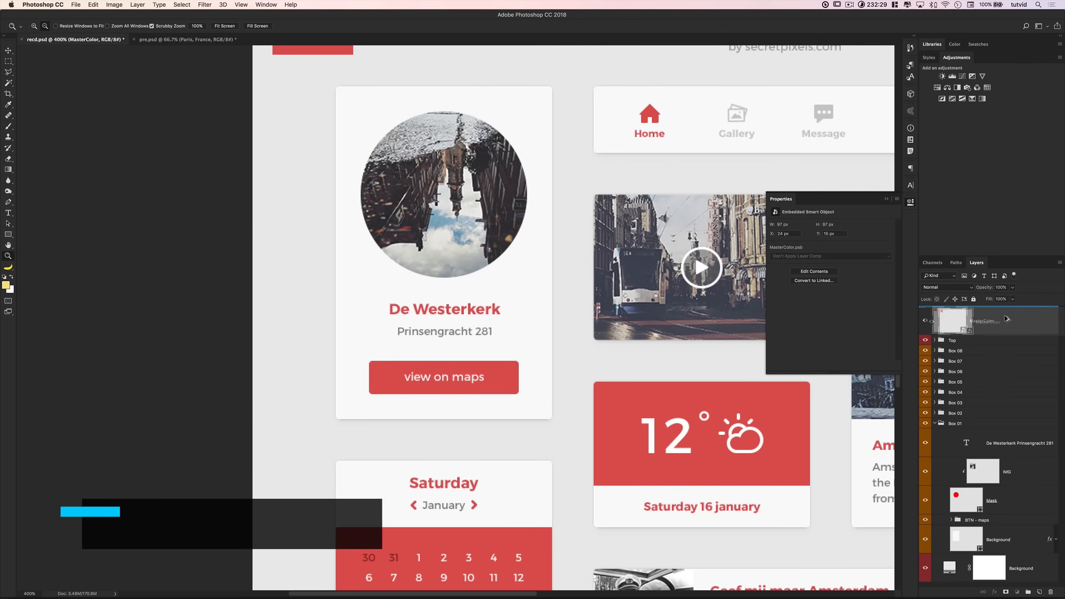
key(super+z)
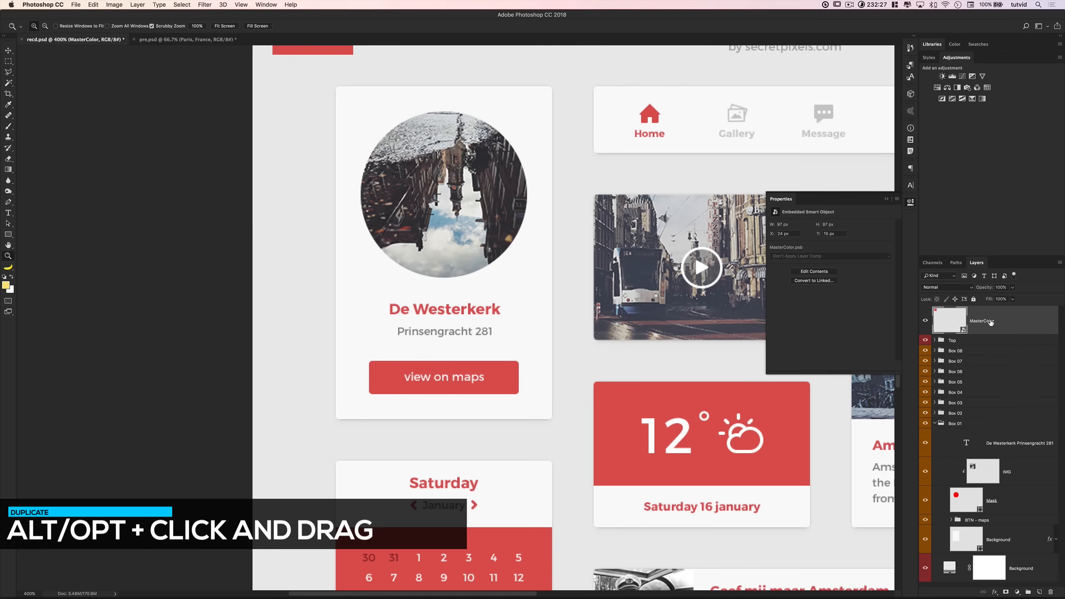
key(super+j)
drag(990, 323, 1000, 462)
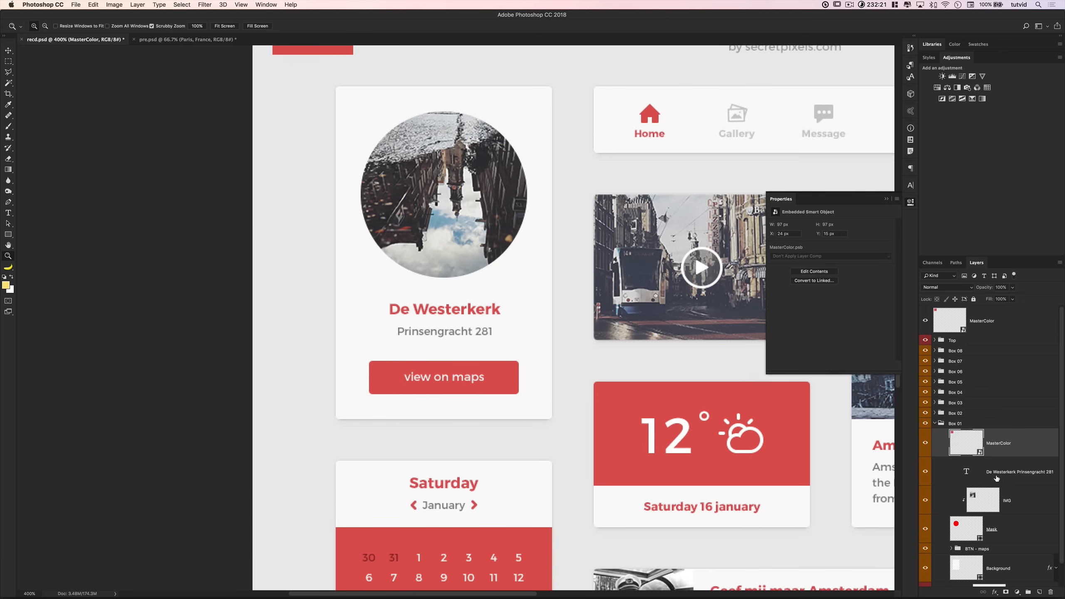
Step: Stretch the red copy to about 175 by 97 px over the "De Westerkerk" heading and clip it to the text layer
key(v)
drag(328, 62, 500, 282)
key(super+t)
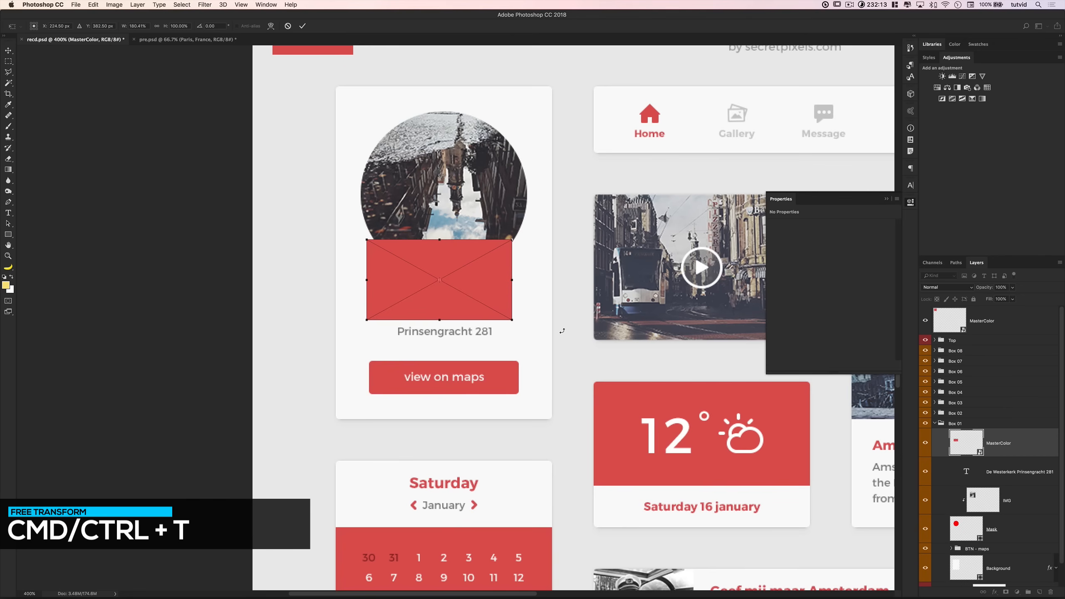
key(Down)
key(Down)
key(Down)
key(Down)
key(Down)
key(Down)
key(Return)
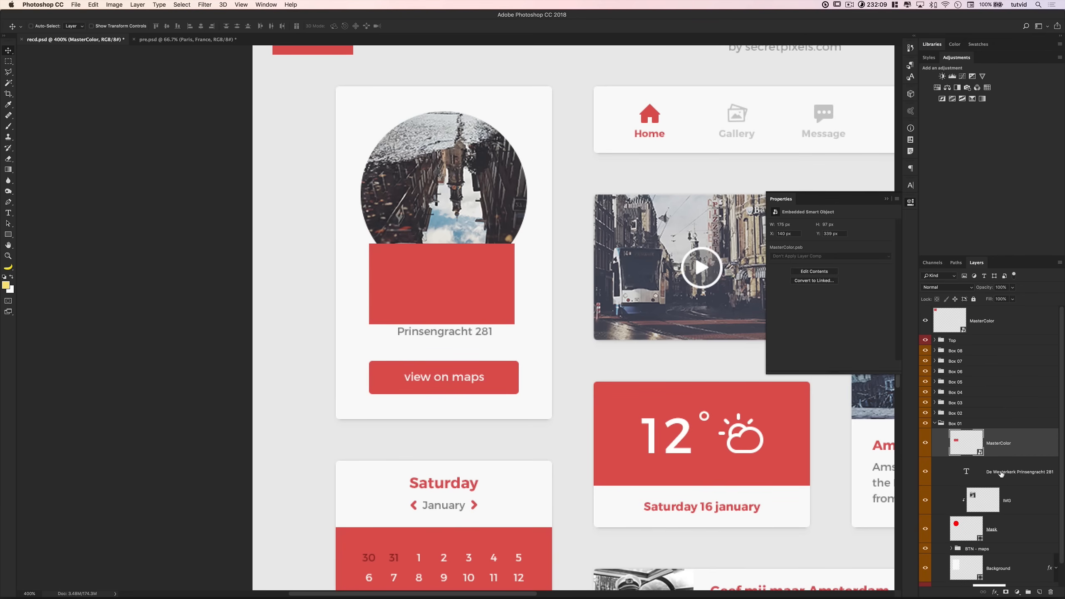
key(super+alt+g)
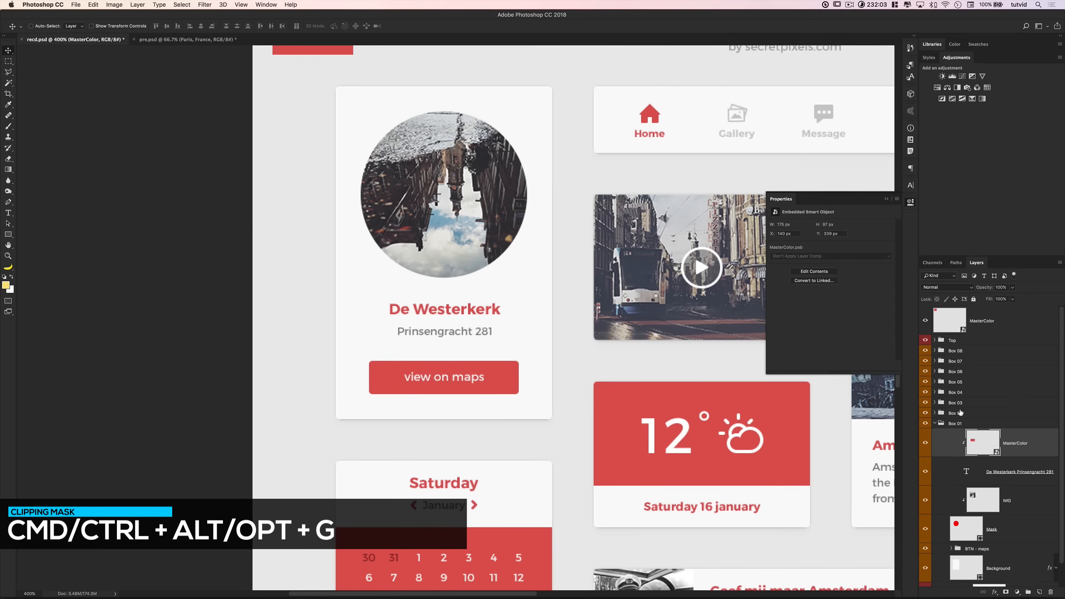
Step: Duplicate MasterColor again and place the copy directly above the button's Background shape in the BTN - maps group
click(949, 322)
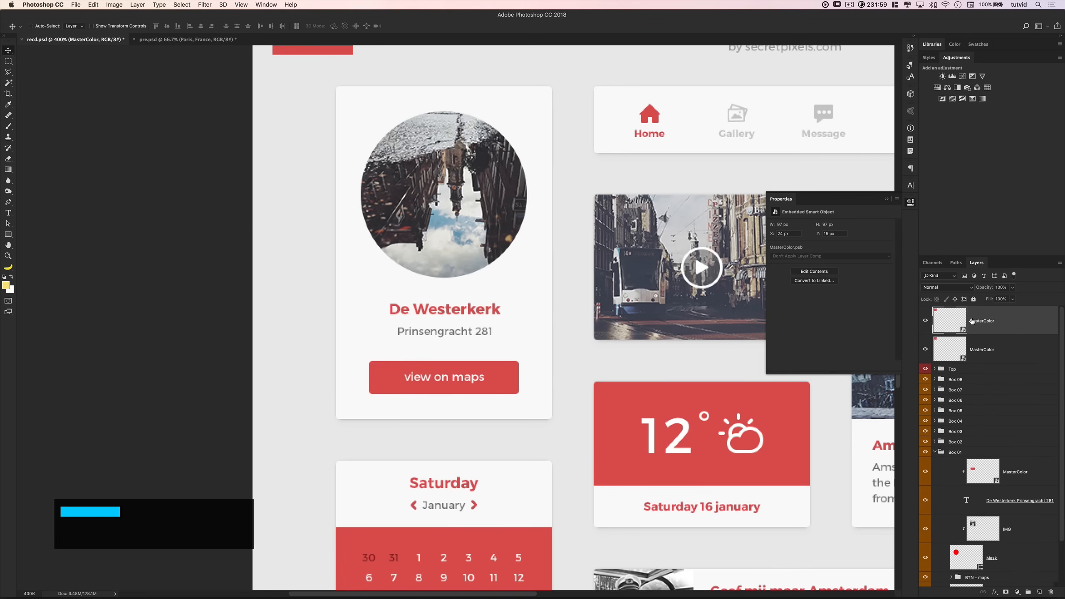
click(482, 375)
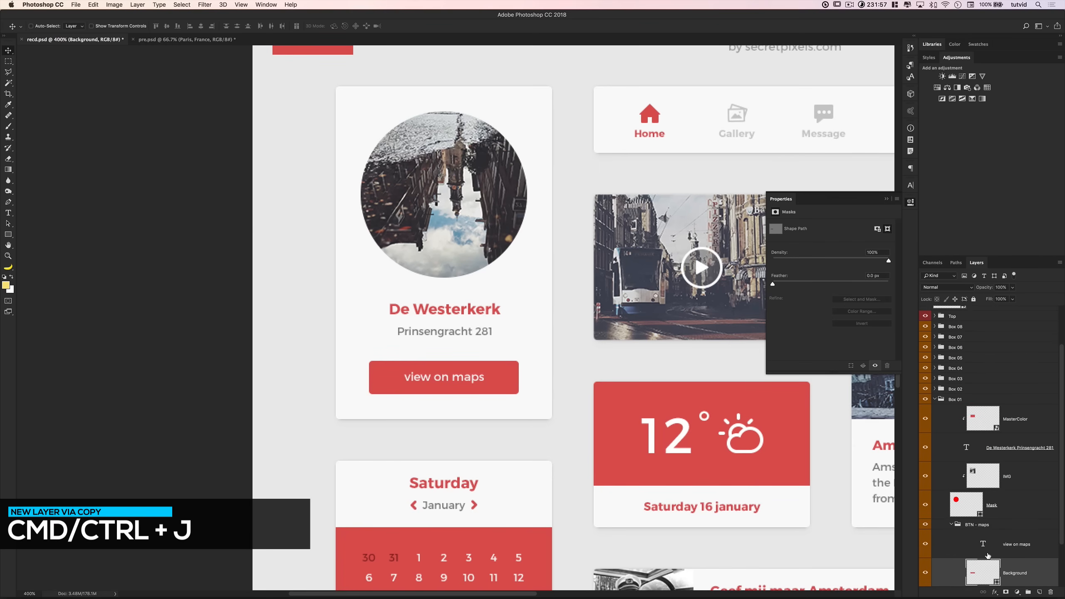
scroll(1019, 383, up, 3)
drag(1006, 327, 1016, 502)
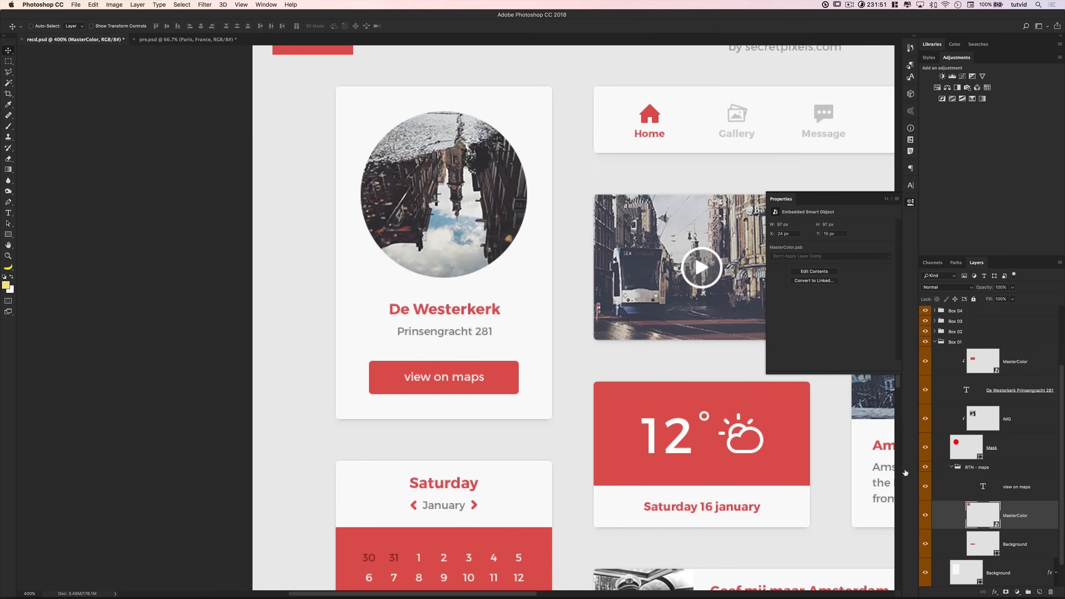
Step: Stretch the new copy to about 214 by 97 px over the "view on maps" button and clip it to the button's Background shape
drag(356, 104, 534, 383)
key(super+t)
key(Return)
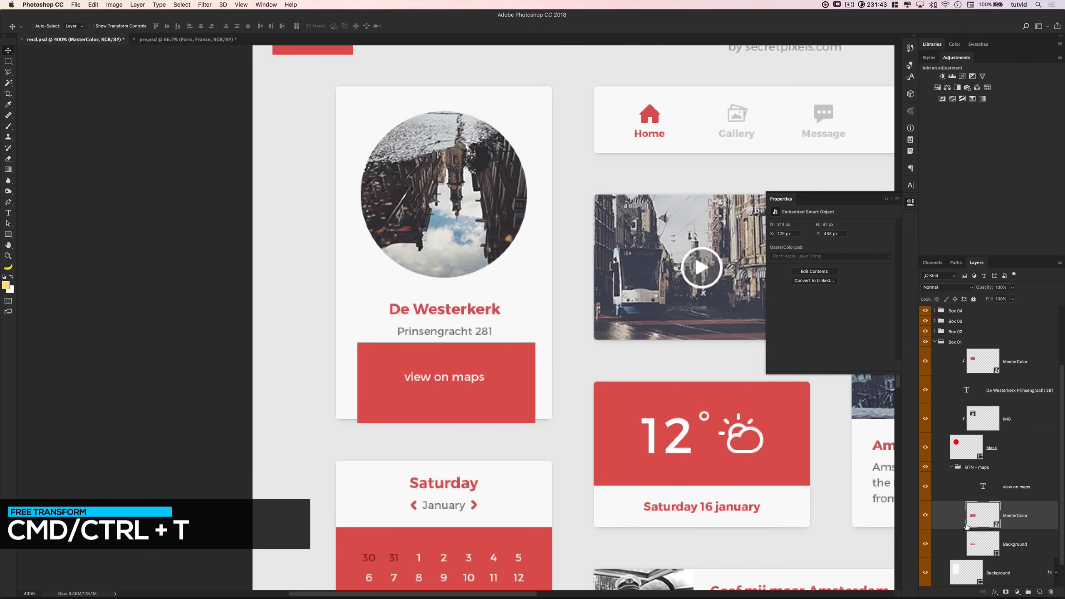
key(super+alt+g)
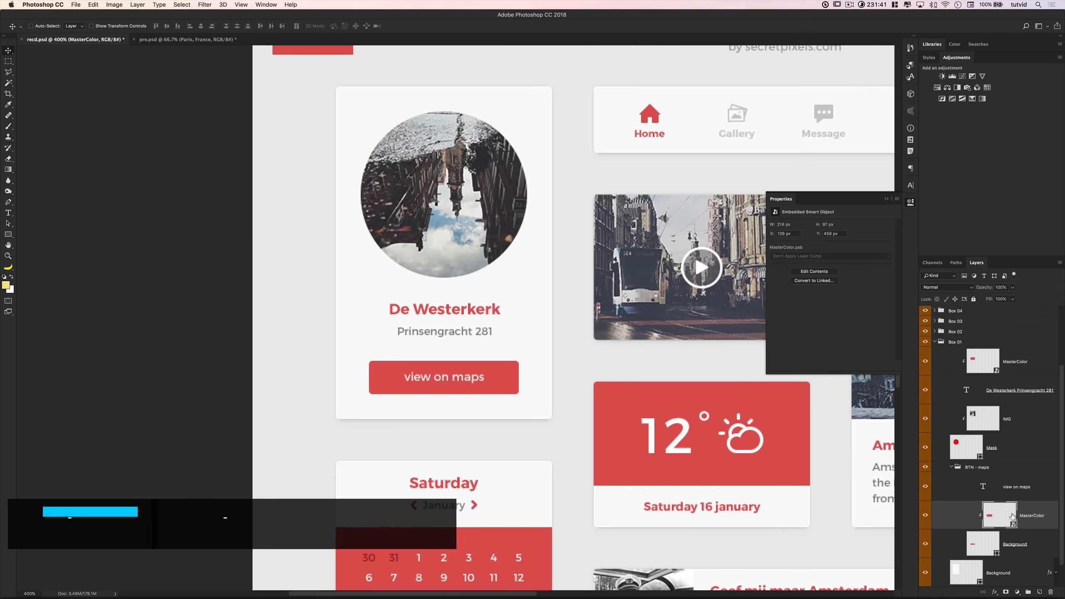
Step: Collapse the Box 01 group and return to a view of the whole mockup
click(935, 342)
key(super+minus)
key(super+minus)
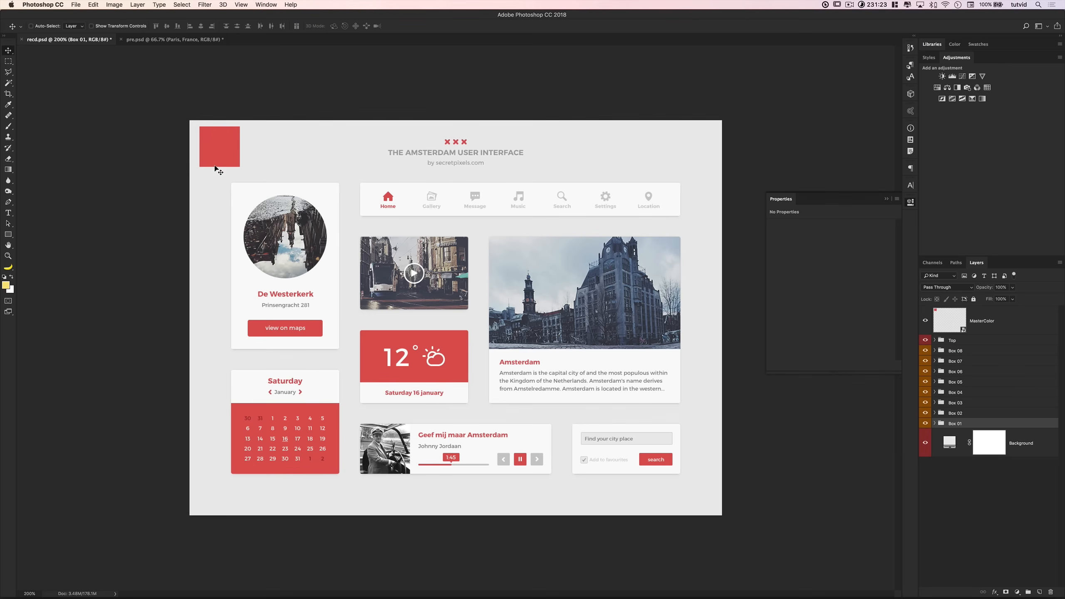
Step: Change the shape inside the MasterColor smart object to bright blue, then save and close its contents
click(960, 319)
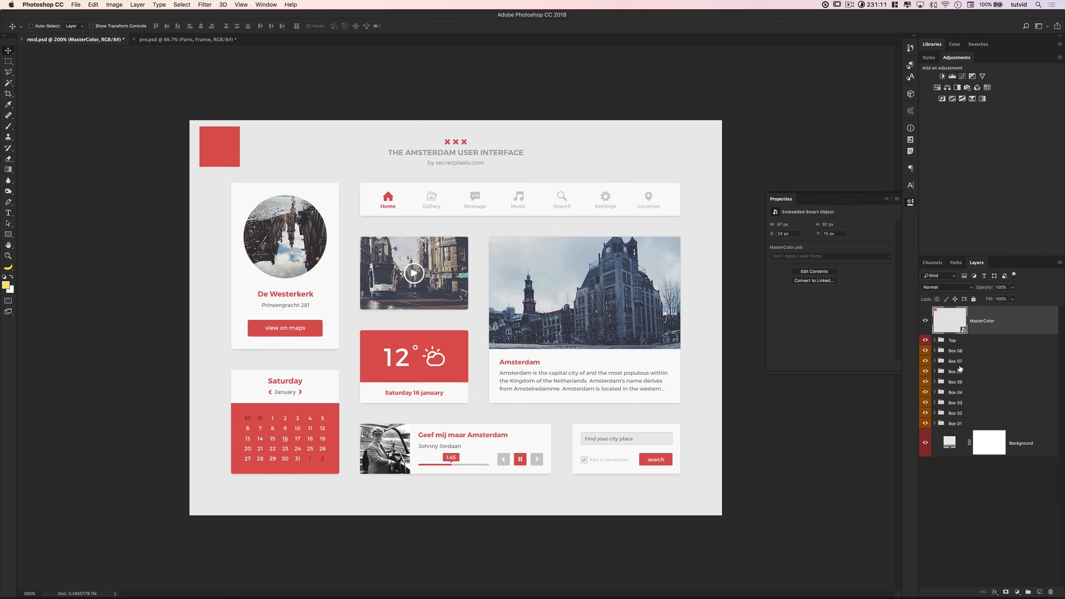
double_click(948, 325)
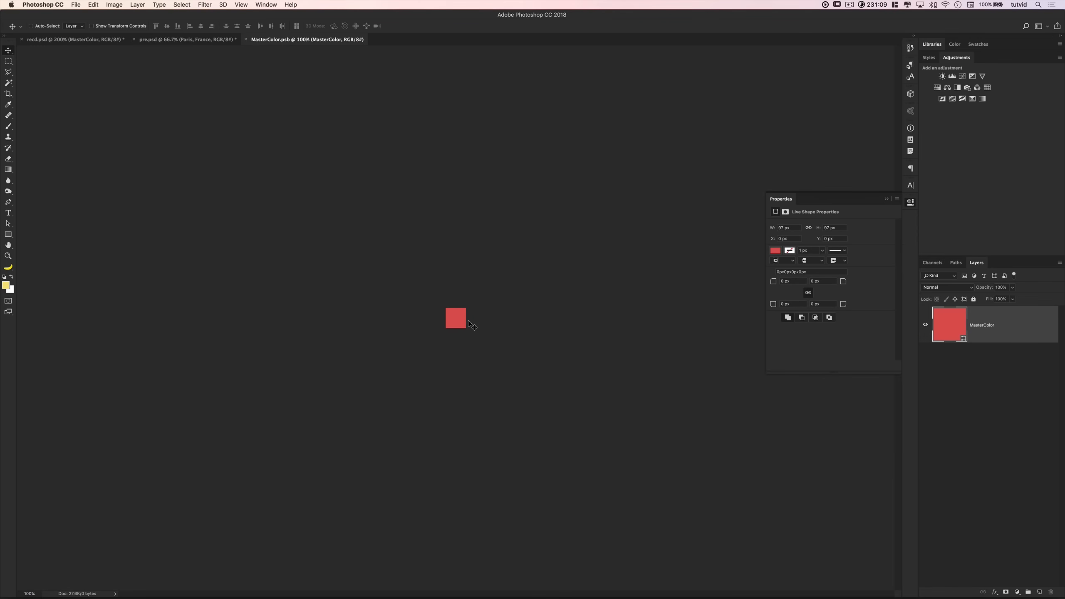
double_click(952, 324)
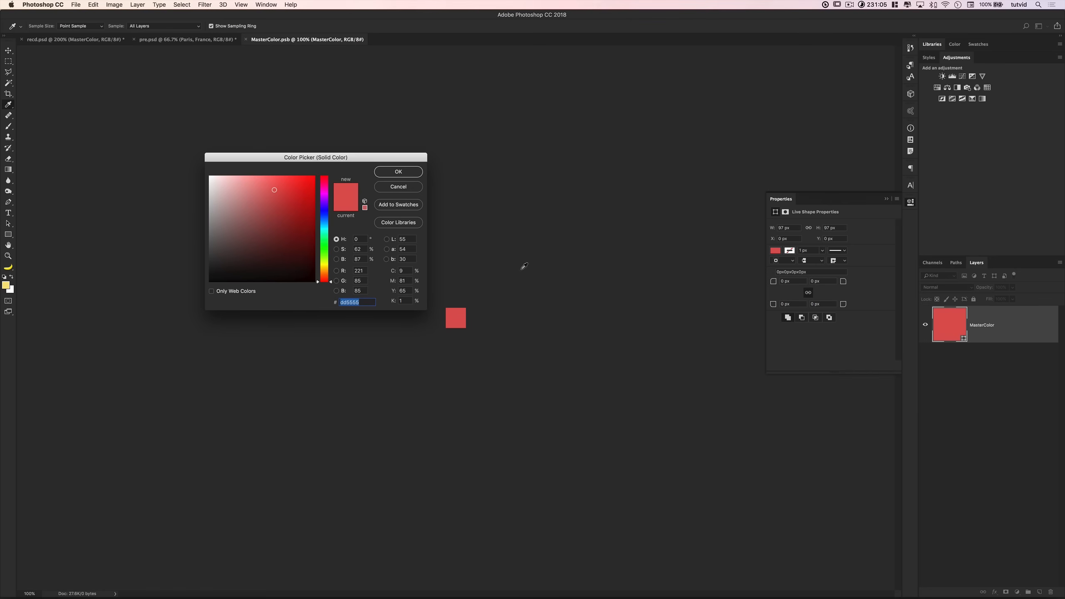
drag(327, 215, 305, 185)
click(398, 172)
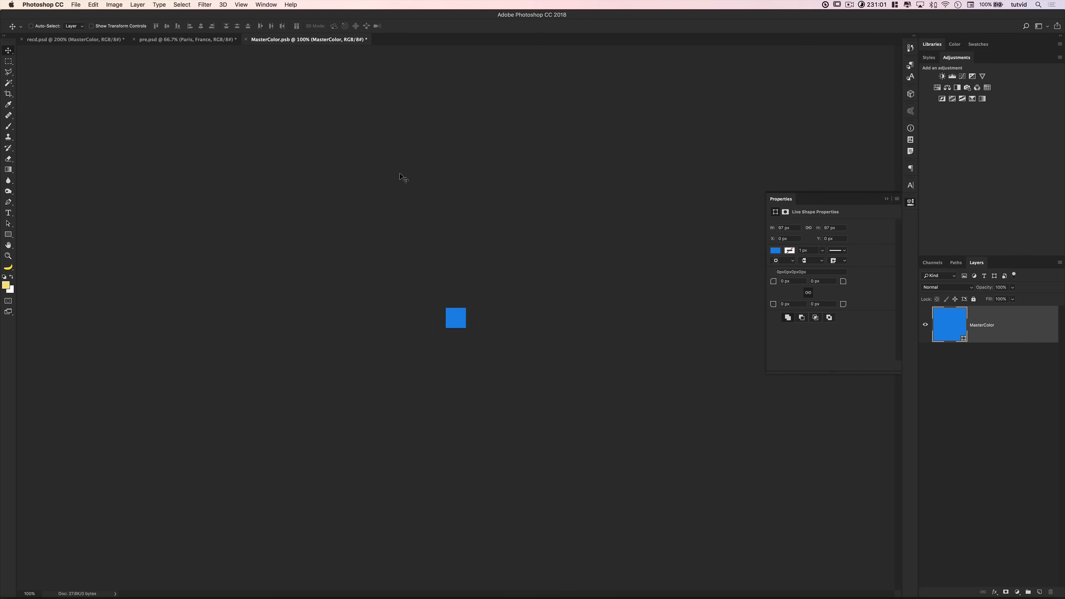
key(super+s)
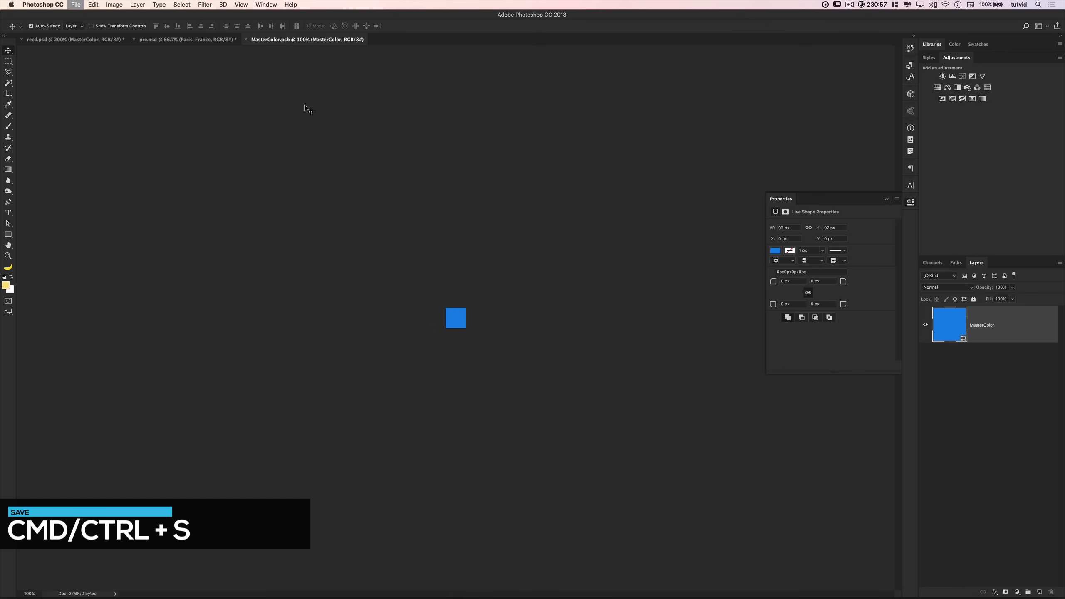
key(super+w)
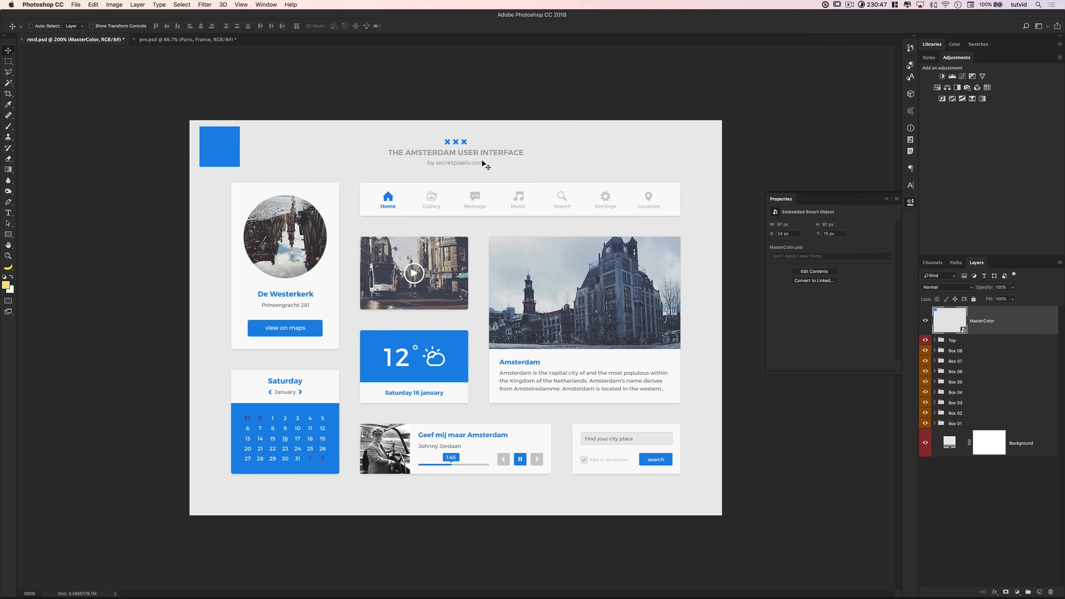
Step: Recolour the shape inside the MasterColor smart object to gold #d9a811, then save and close its contents
double_click(951, 320)
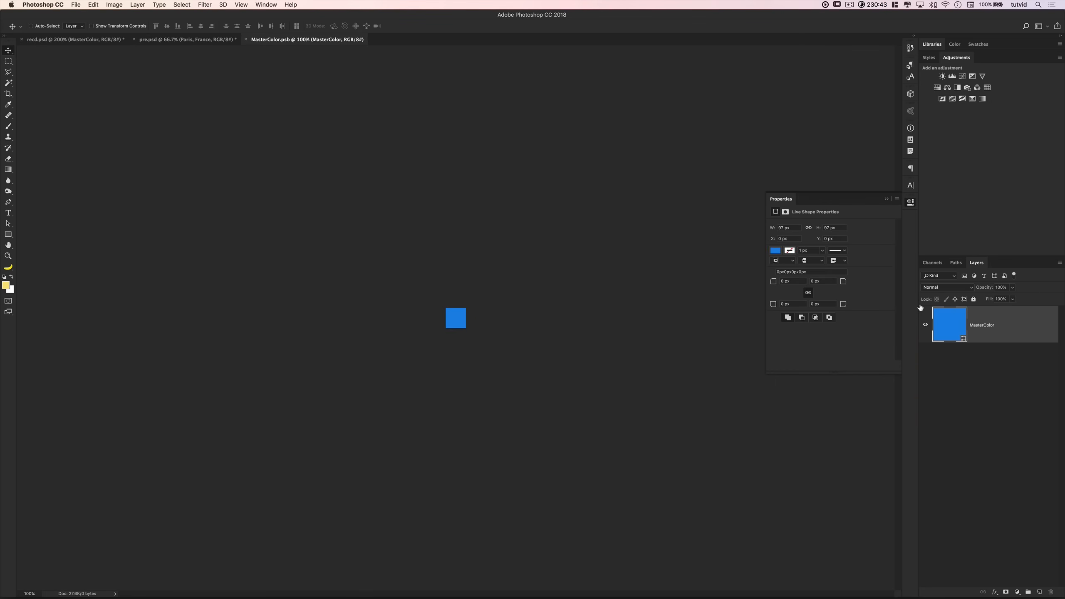
double_click(961, 315)
click(328, 267)
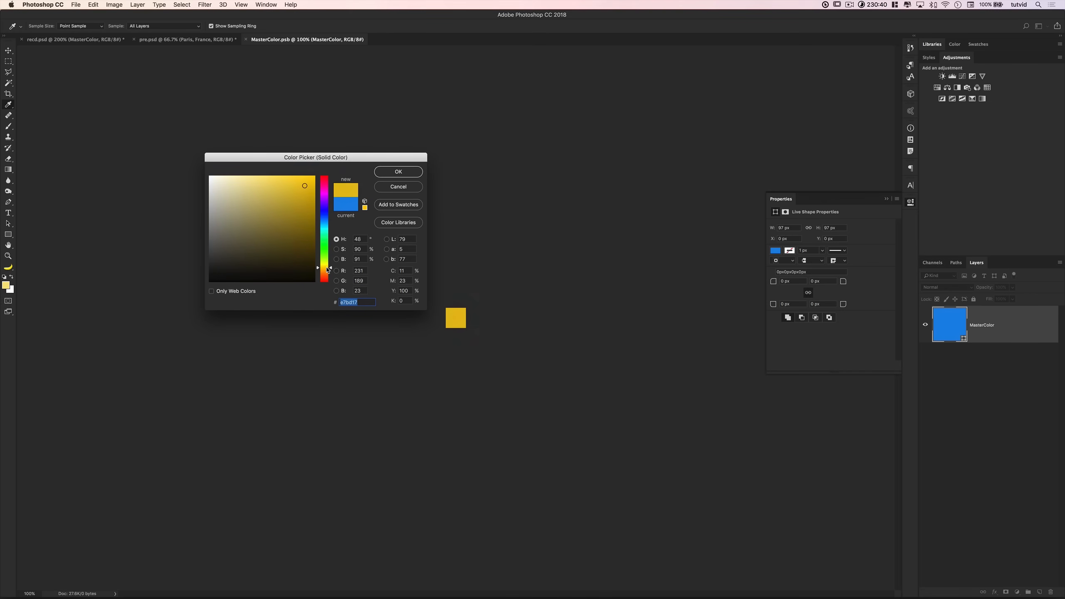
click(308, 191)
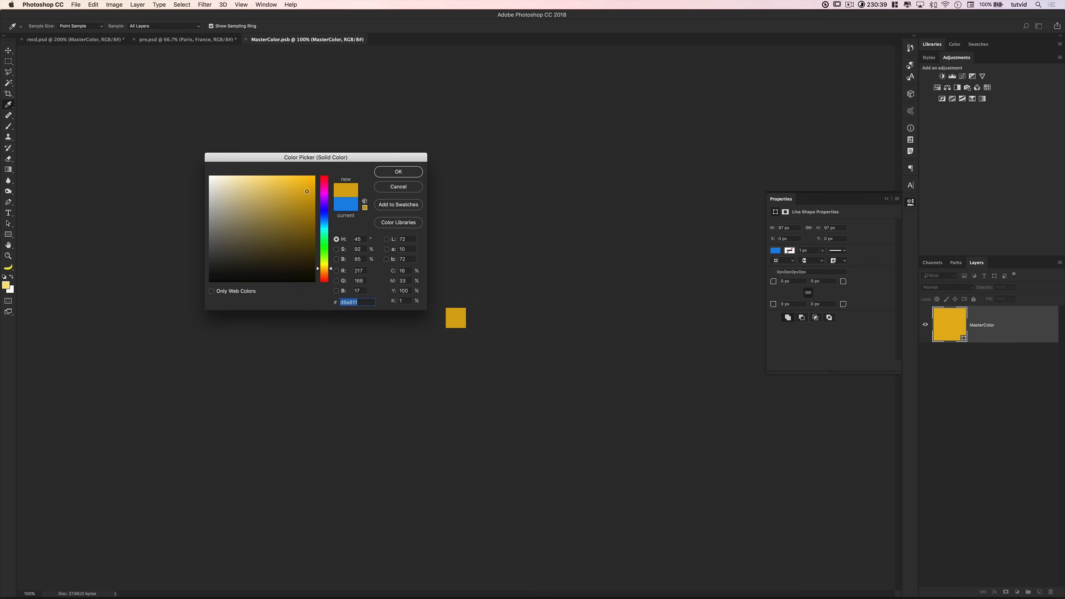
click(397, 171)
key(super+s)
key(super+w)
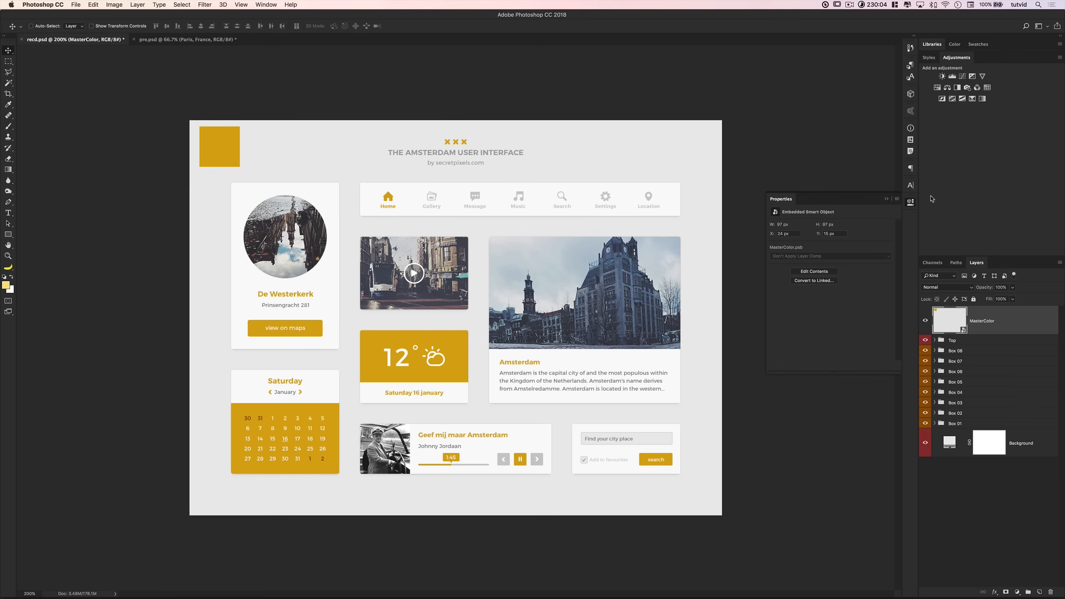
Step: In pre.psd, hide the "Paris, France" and Rectangle 1 layers, and show the Images library with the Background layer selected
click(911, 203)
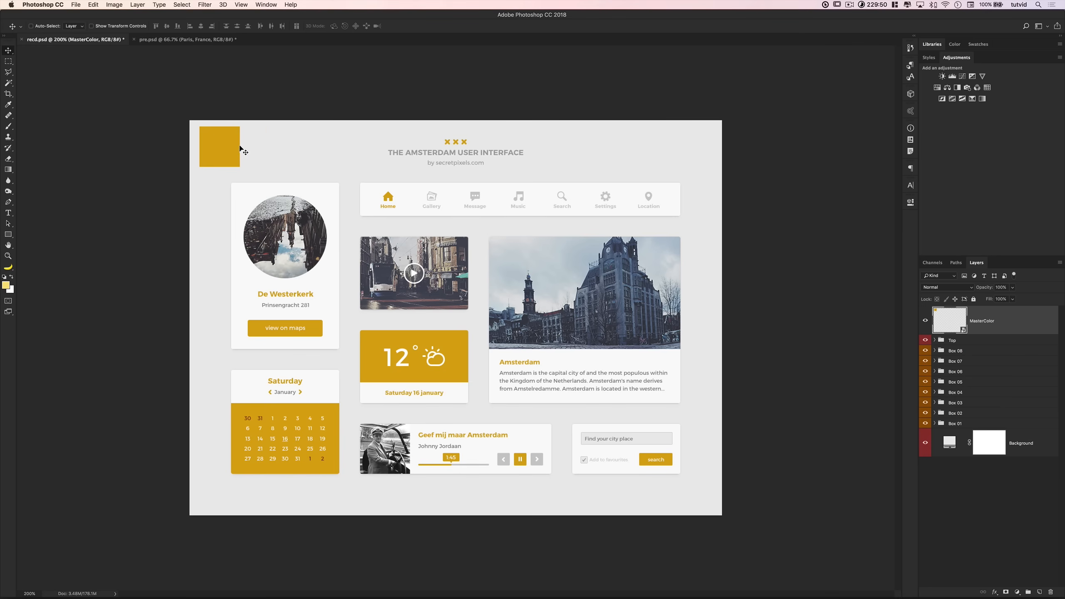
click(203, 42)
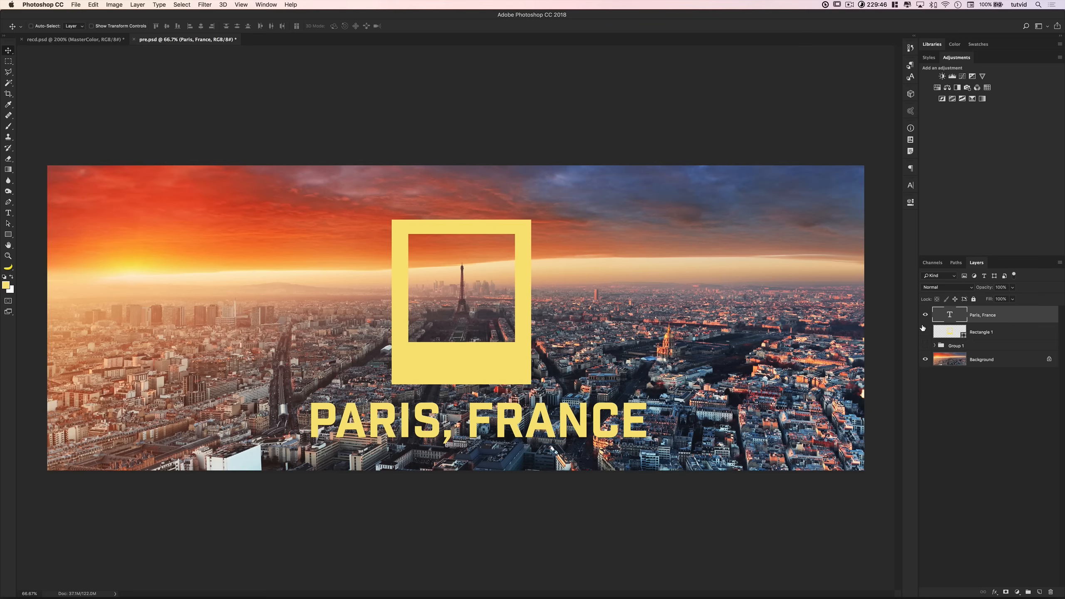
drag(921, 327, 922, 317)
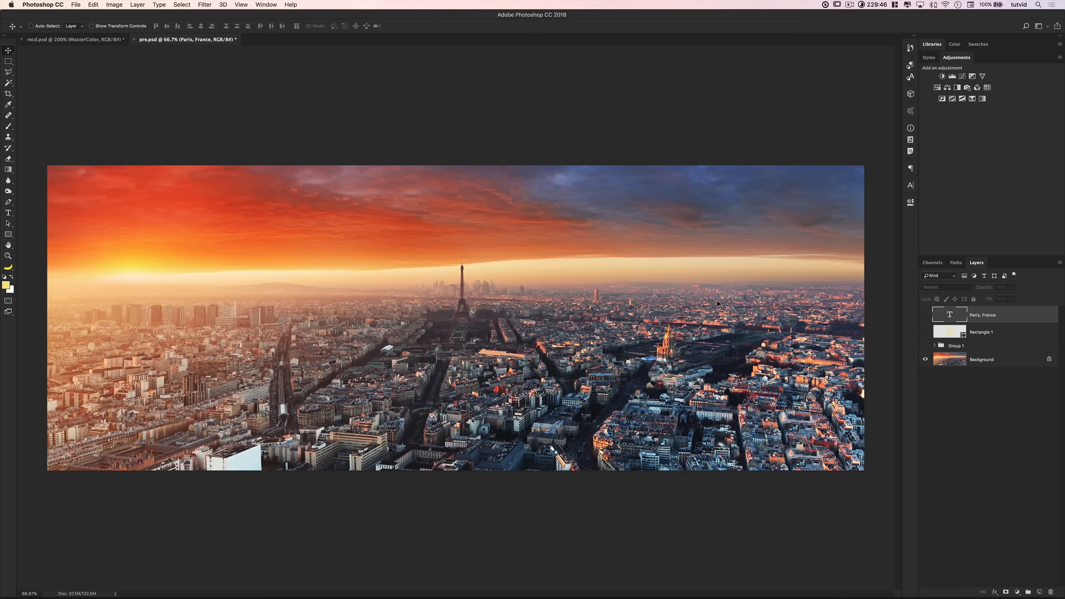
click(960, 363)
click(937, 43)
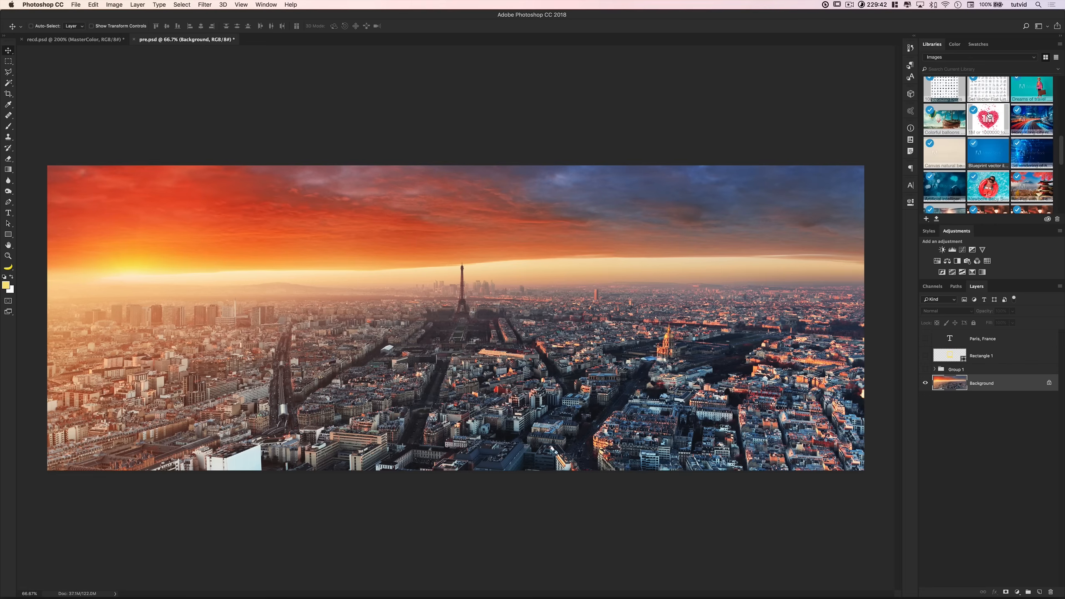
Step: Place the library photo of the model in a white dress, aligned to the canvas's bottom edge and horizontal center, without leaving a selection
drag(988, 104, 461, 305)
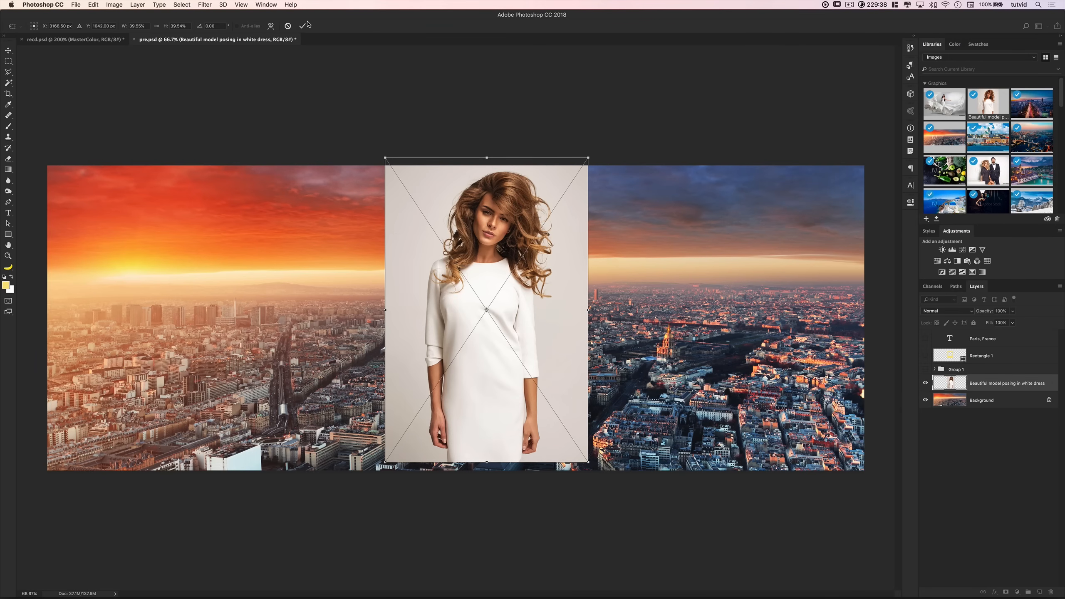
click(303, 26)
click(182, 4)
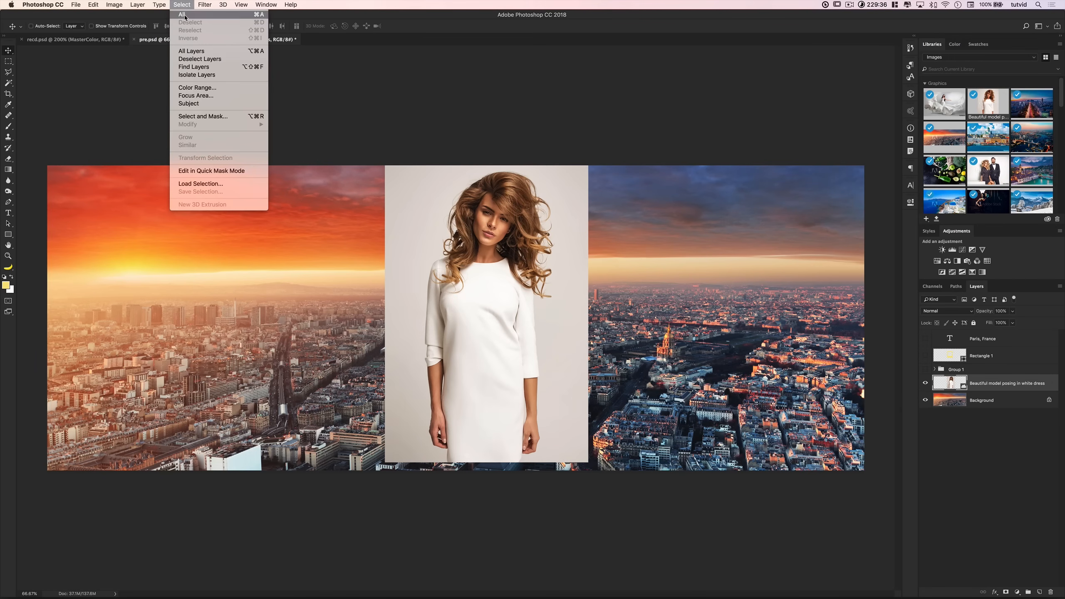
click(184, 15)
click(178, 26)
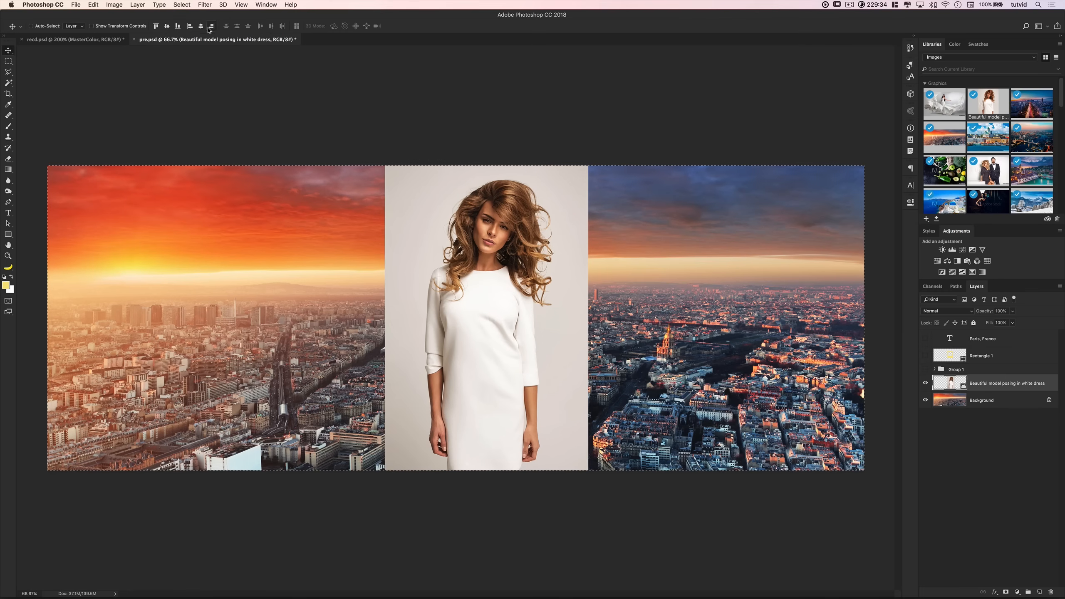
click(211, 26)
key(super+d)
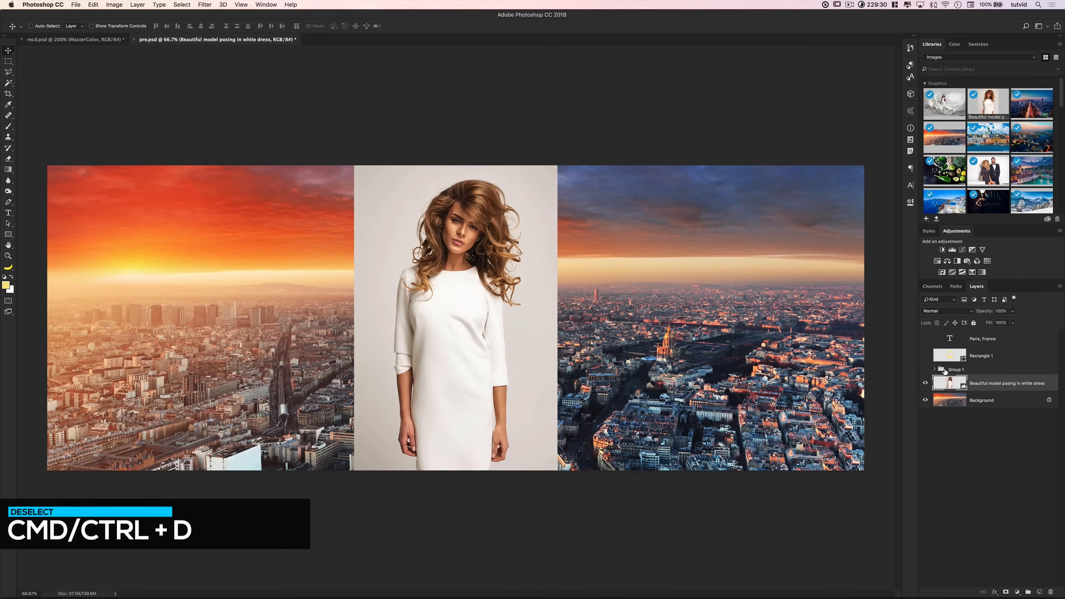
Step: Collapse the Libraries to give the layer list more room, and select the model automatically with Select Subject
double_click(931, 44)
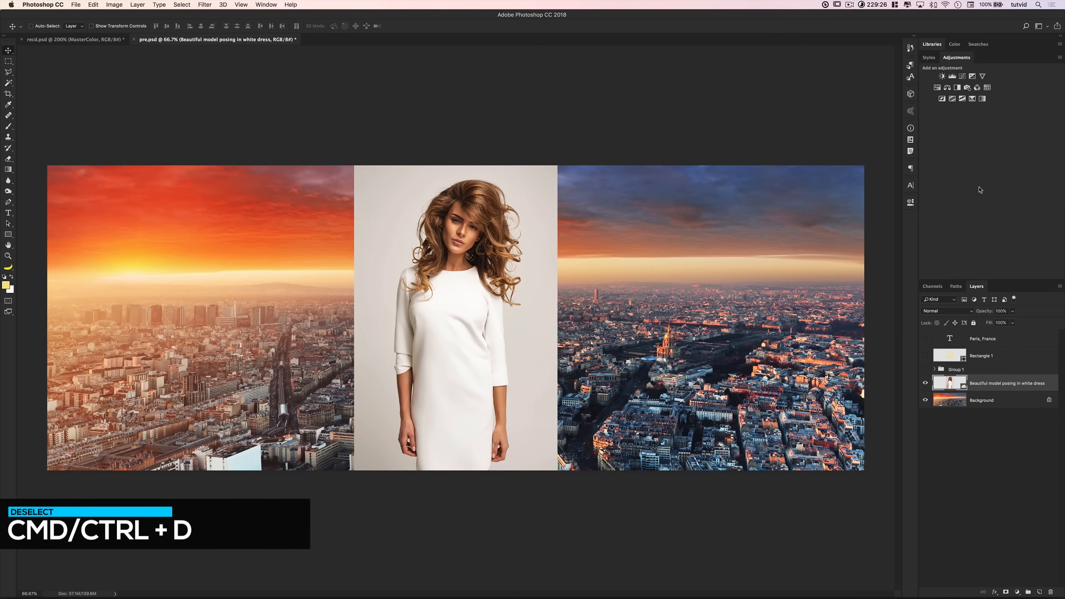
drag(981, 282, 984, 124)
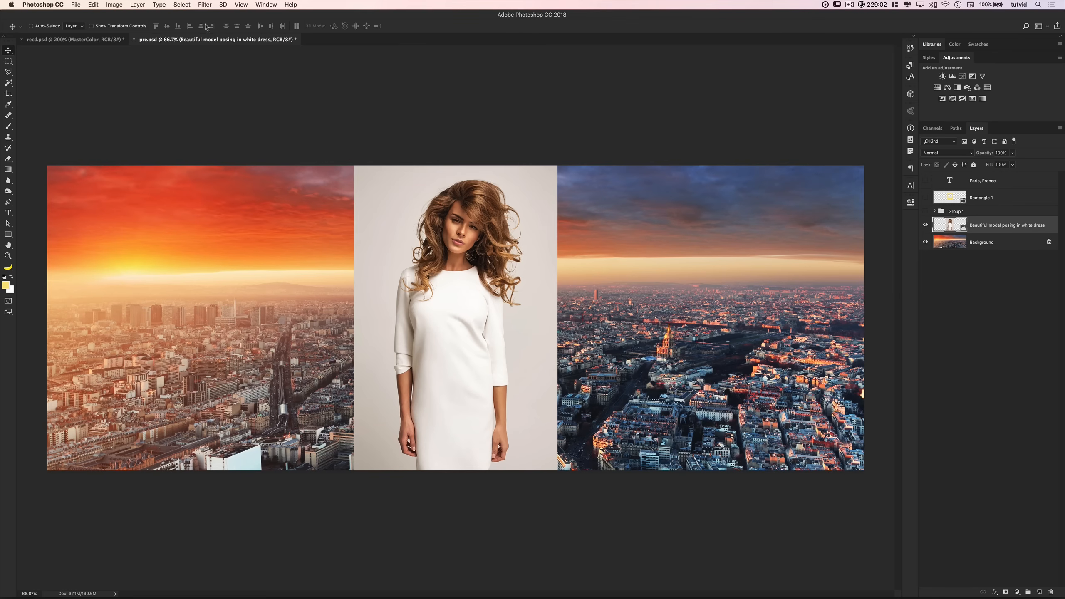
click(189, 6)
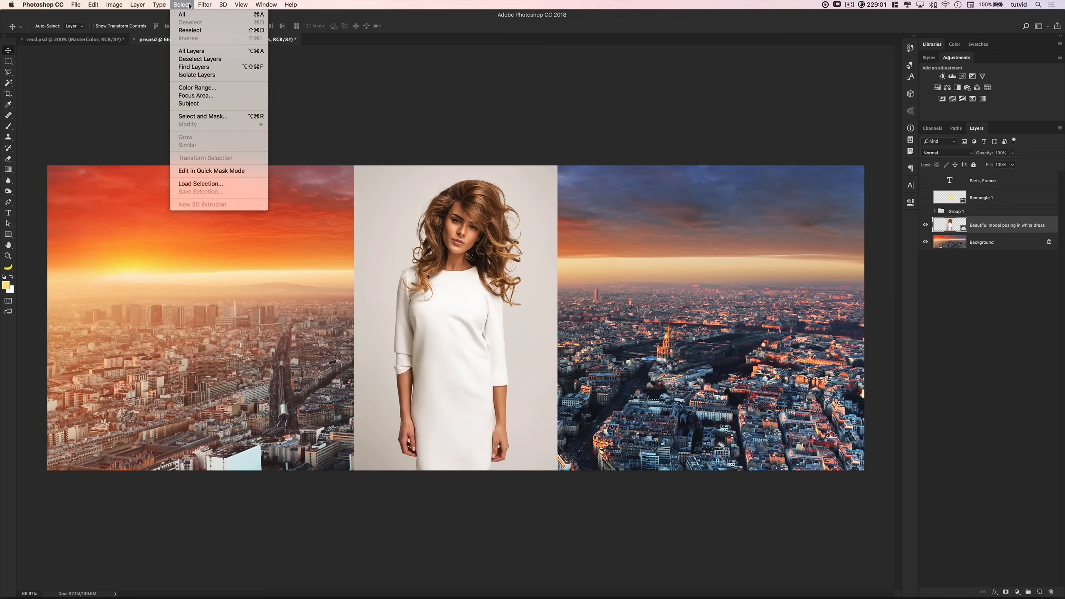
click(188, 104)
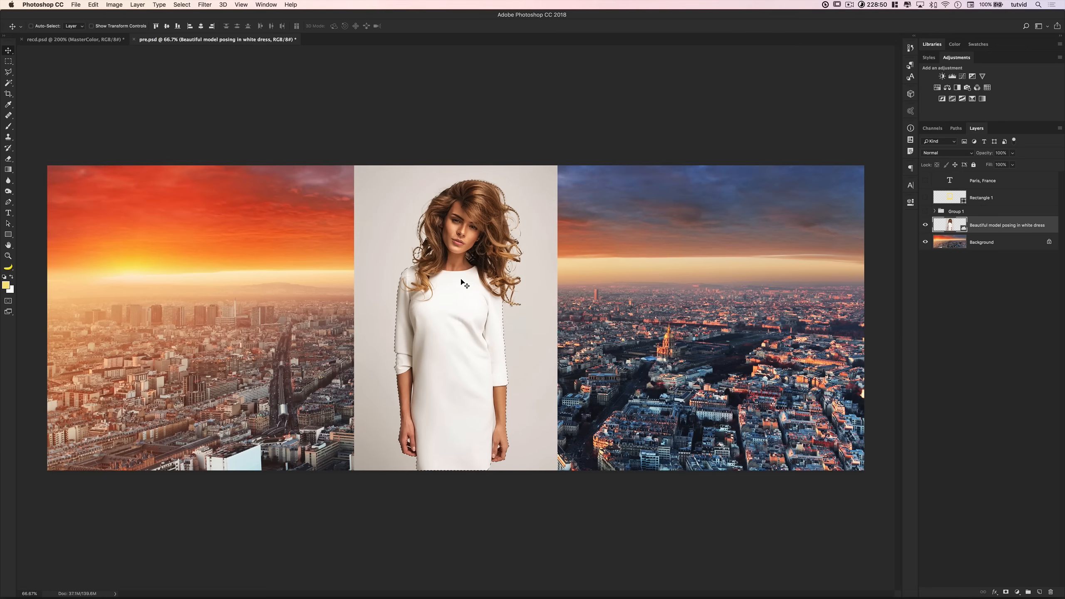
Step: Open the model's selection in Select and Mask and set the view mode to Overlay
click(184, 5)
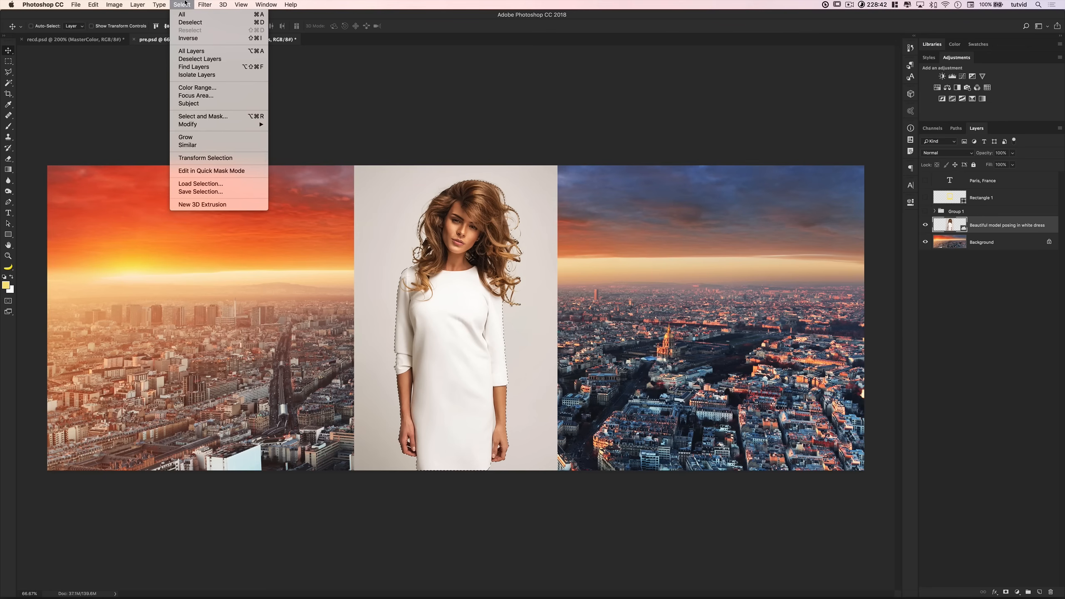
click(209, 118)
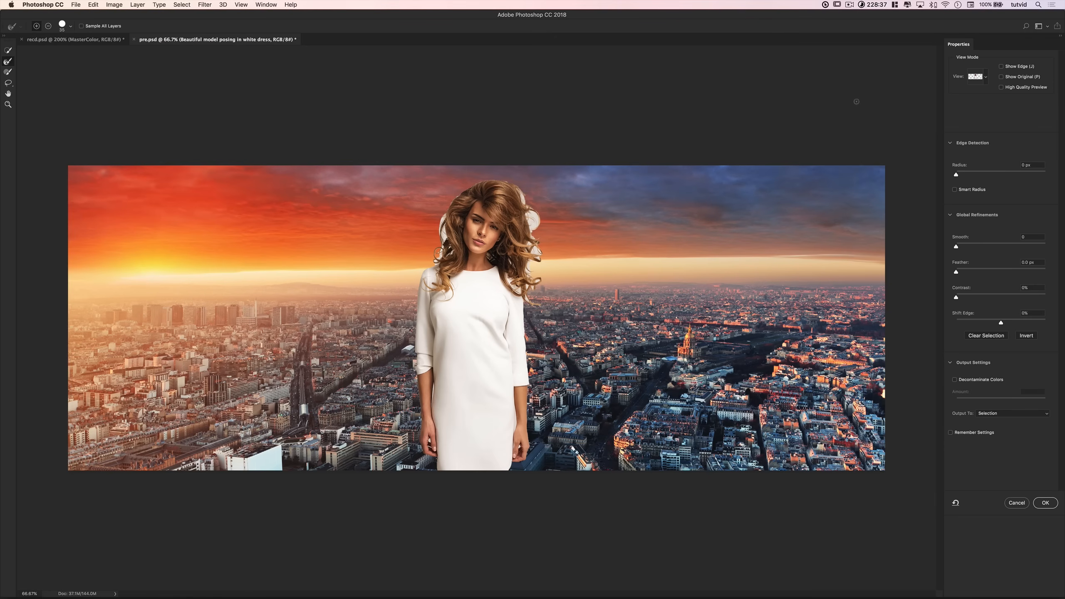
click(984, 80)
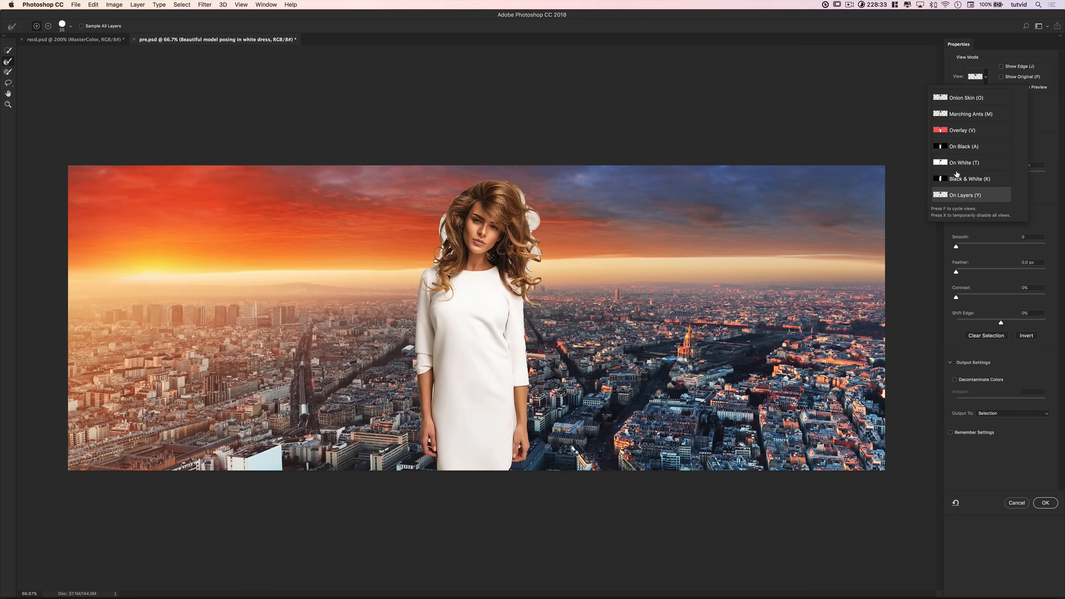
click(960, 132)
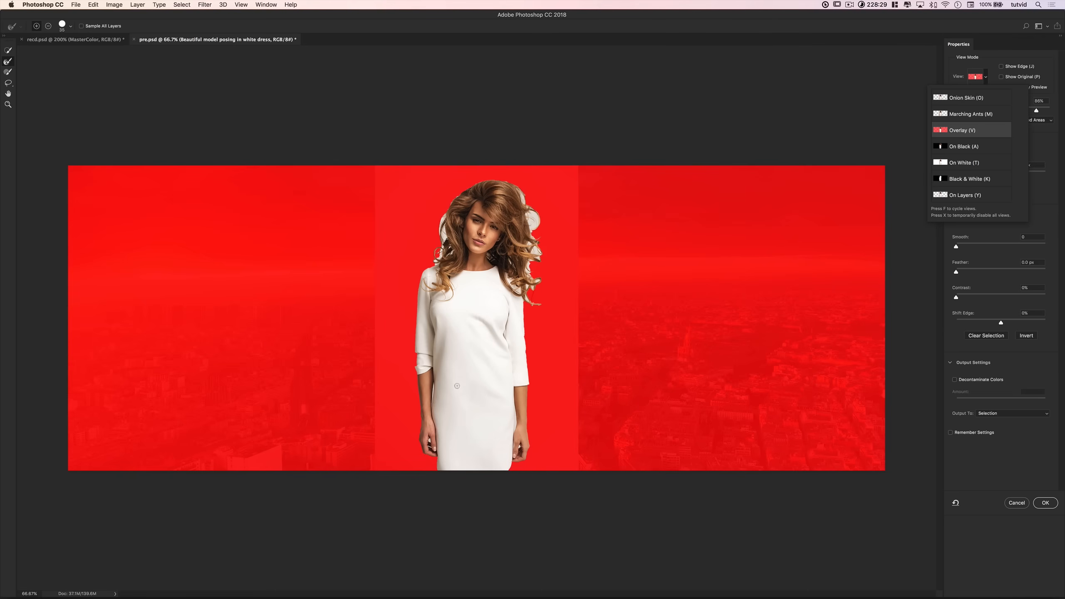
Step: Examine the selection edges around the model's arms, hands and dress hem at 300% zoom
key(z)
click(480, 446)
click(414, 437)
click(414, 437)
drag(413, 438, 366, 590)
drag(523, 404, 447, 587)
drag(234, 409, 333, 229)
drag(257, 360, 303, 169)
drag(590, 509, 578, 321)
drag(545, 186, 274, 125)
scroll(402, 295, down, 5)
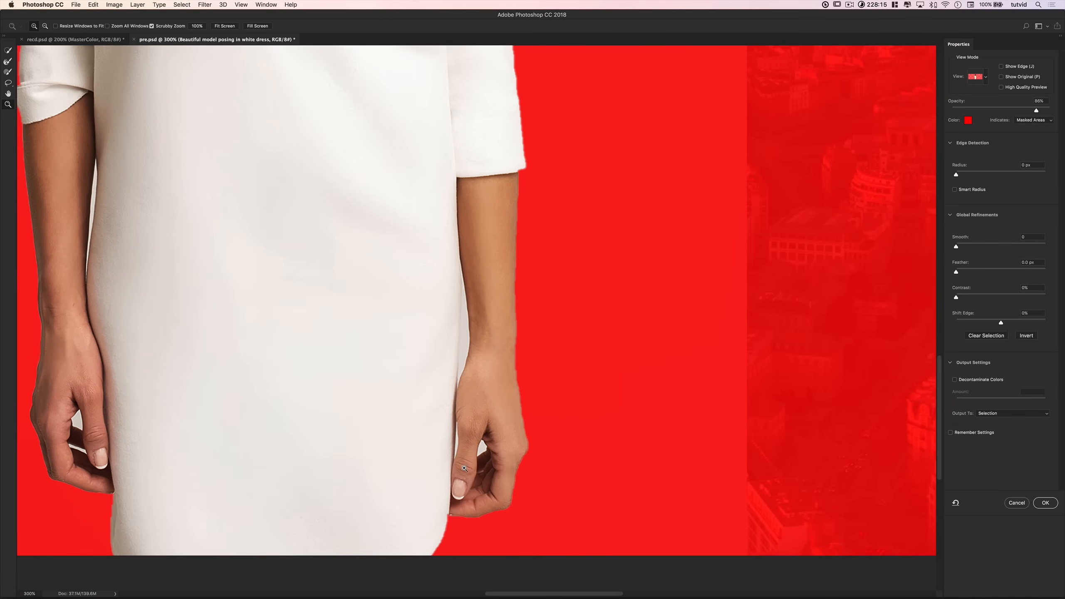
drag(375, 436, 507, 397)
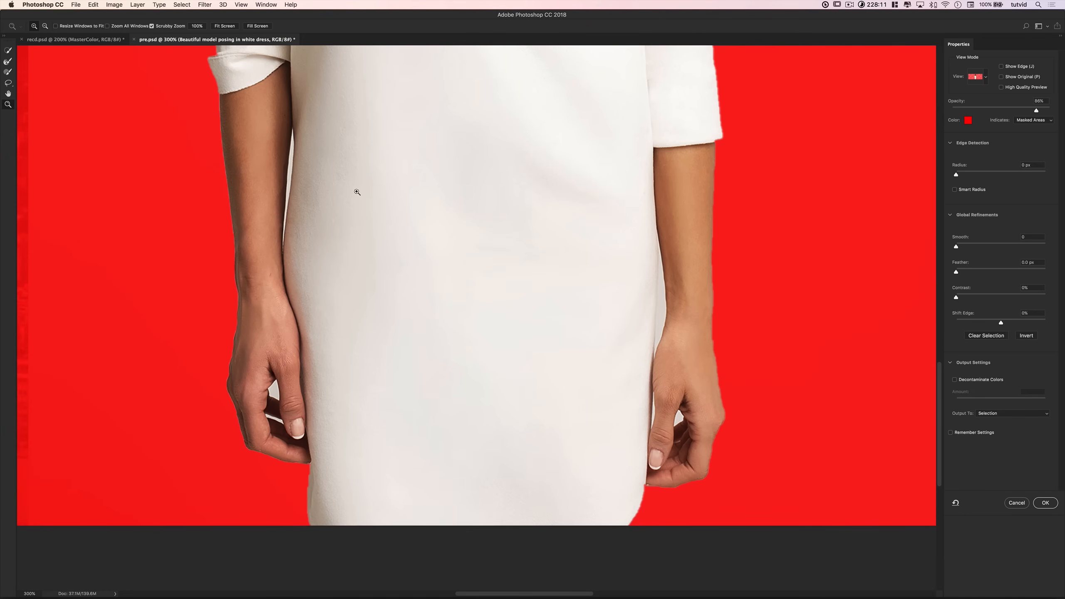
drag(609, 339, 504, 337)
Step: Refine the selection edge with Smooth 16, Feather 7.1 px, Contrast 69% and a slightly negative Shift Edge
mouse_move(322, 400)
mouse_down()
mouse_move(333, 359)
mouse_move(312, 414)
mouse_up()
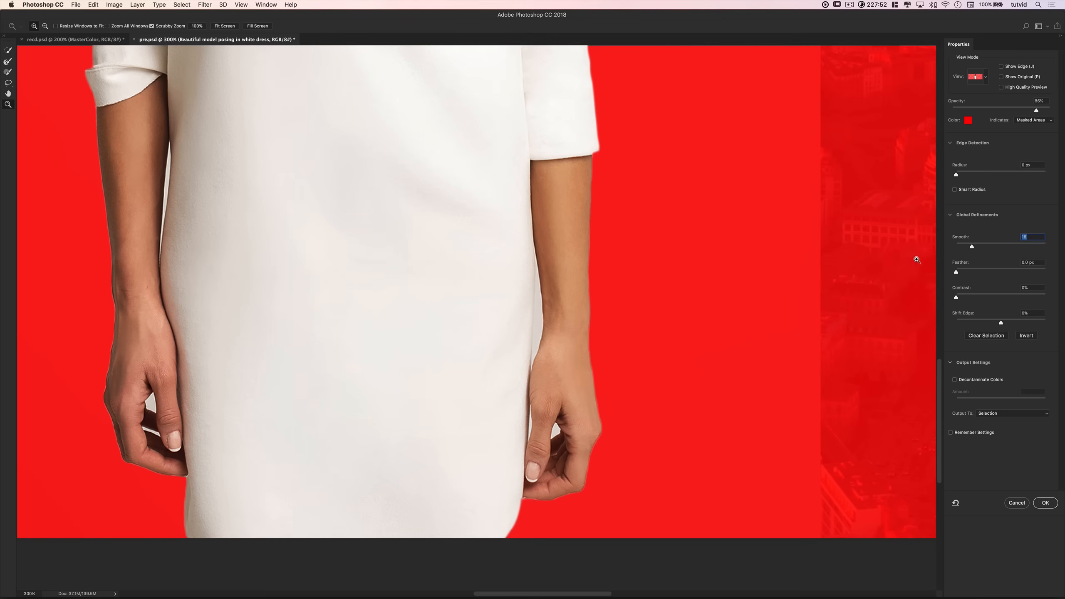
drag(957, 272, 986, 275)
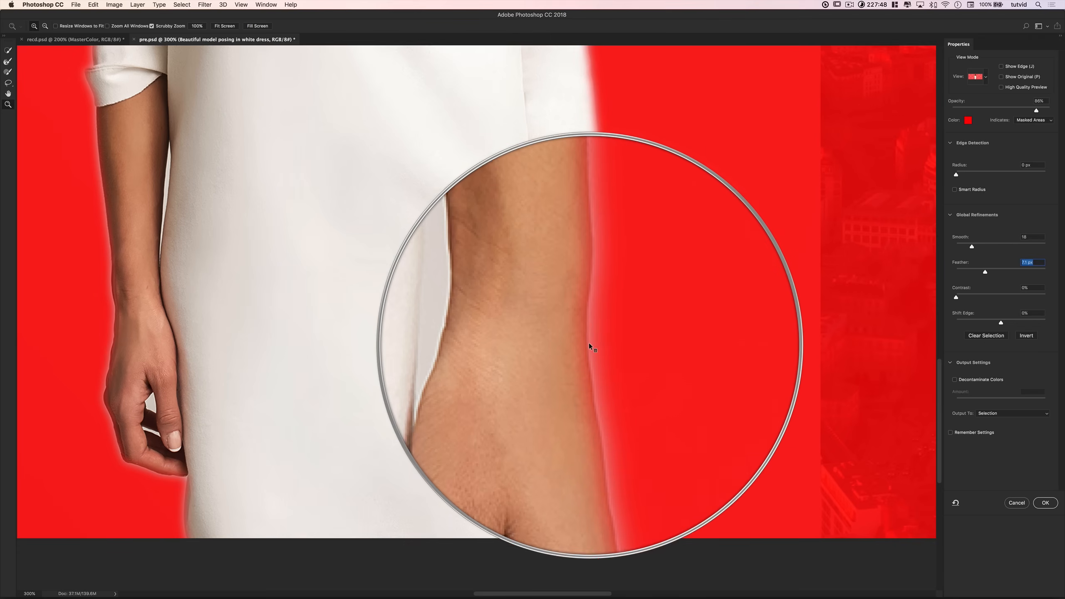
drag(956, 299, 998, 299)
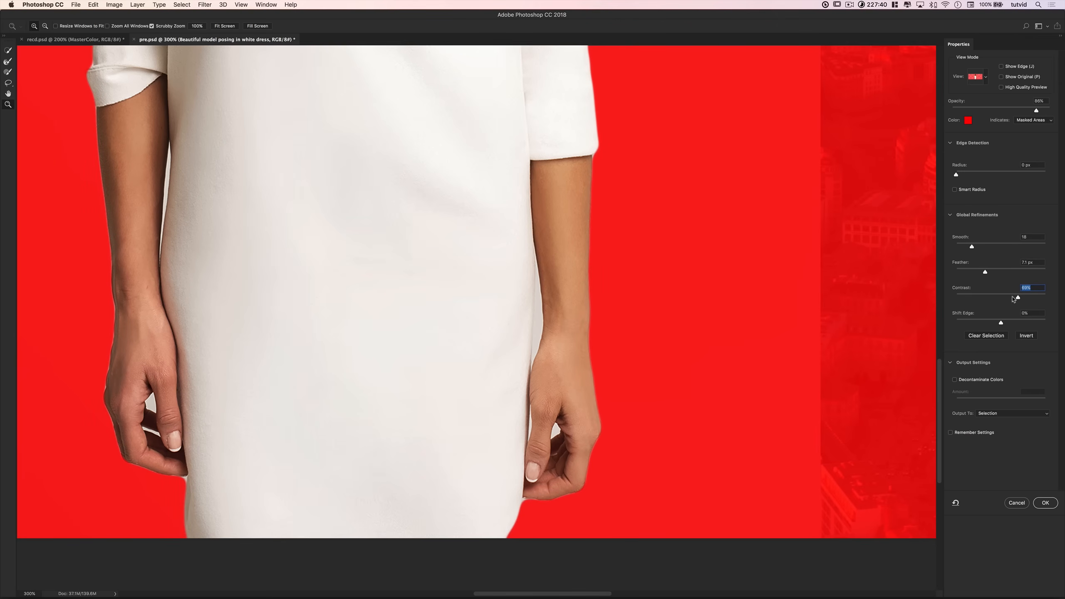
drag(1001, 322, 999, 323)
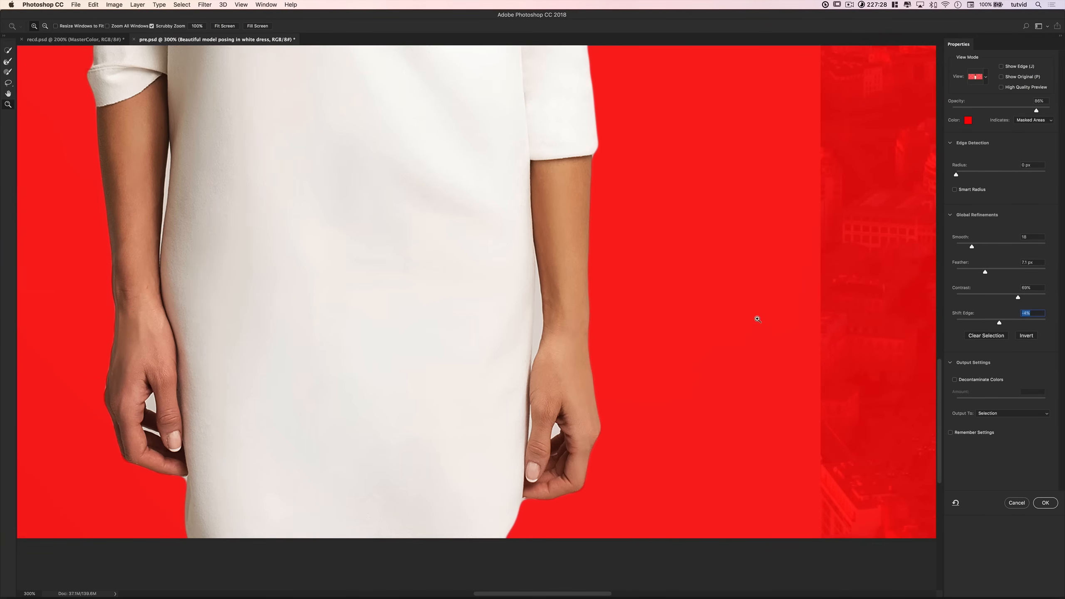
Step: Output the refined selection to a new layer with a layer mask
scroll(358, 161, up, 10)
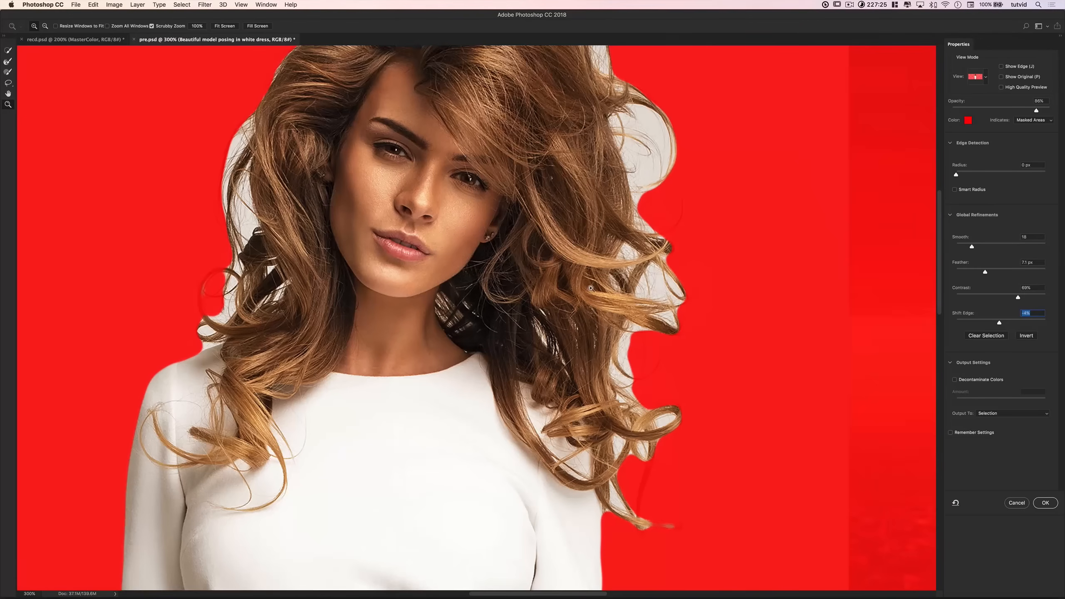
drag(567, 326, 542, 180)
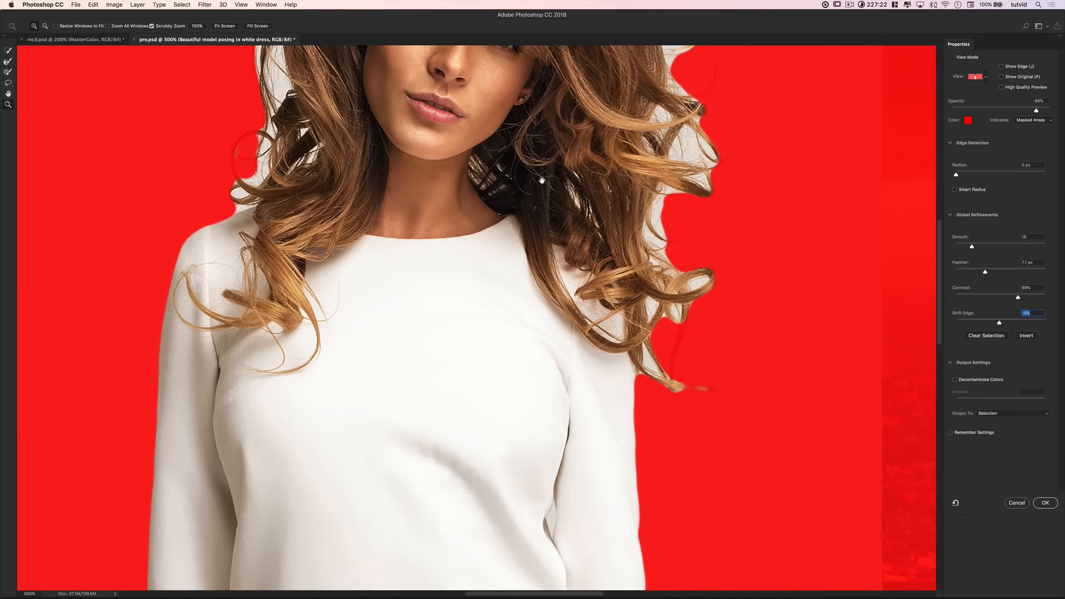
click(983, 413)
click(1000, 420)
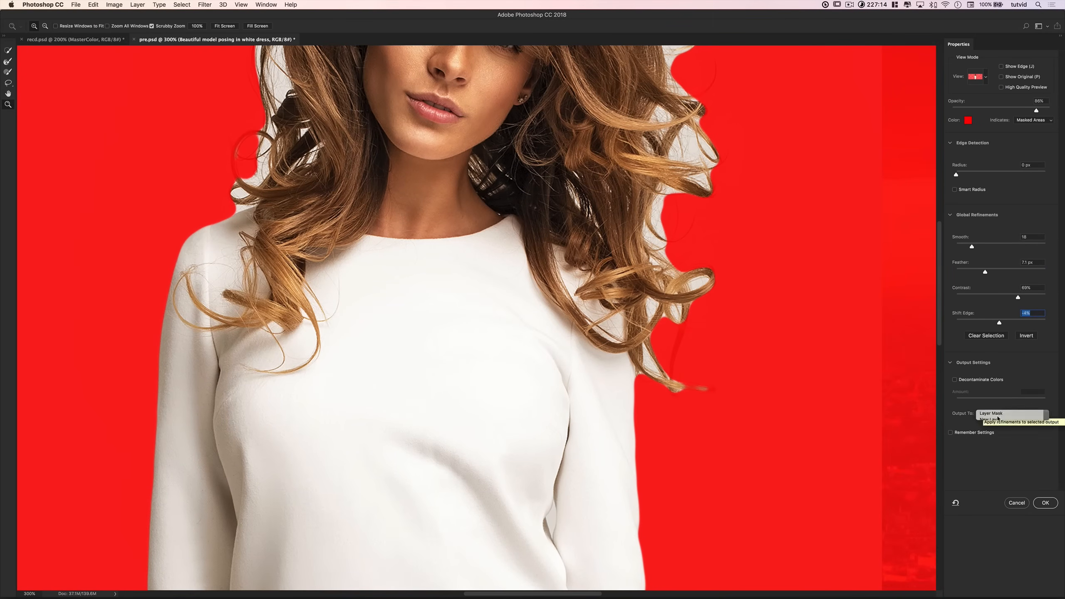
click(1006, 411)
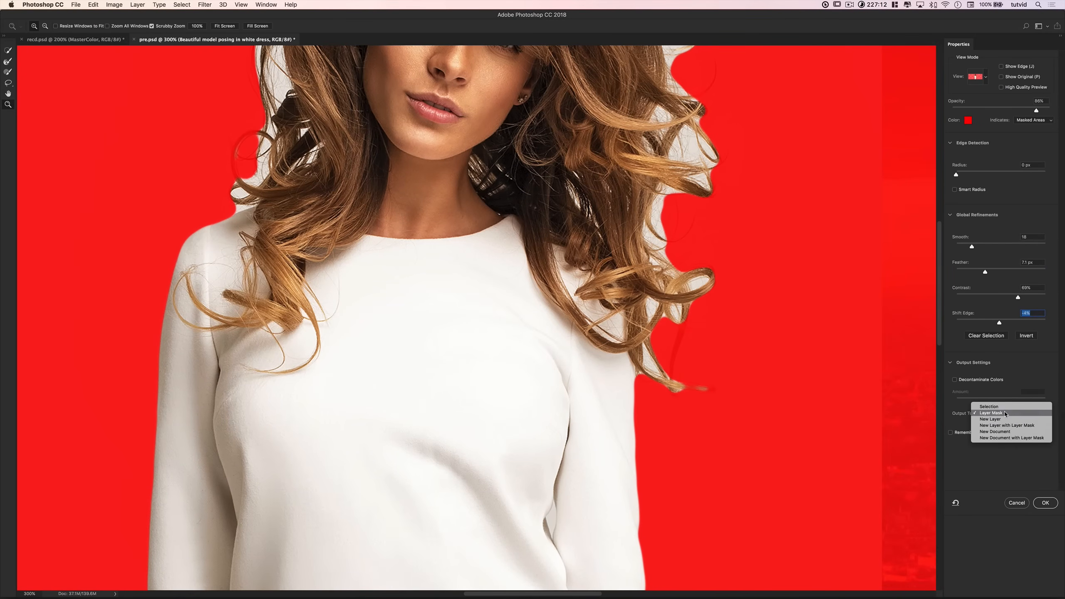
click(1005, 426)
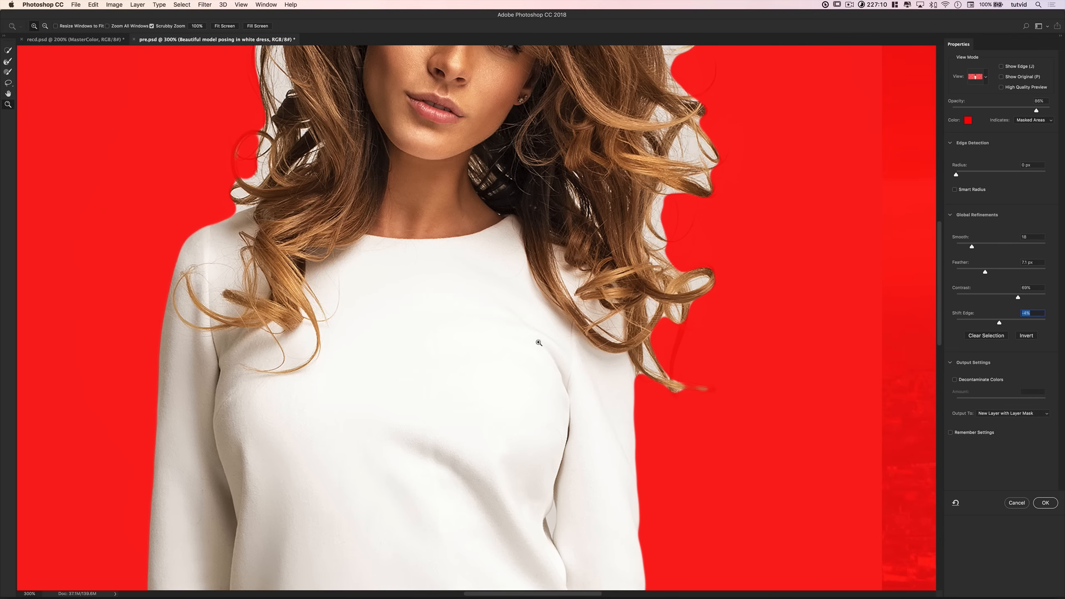
click(1047, 503)
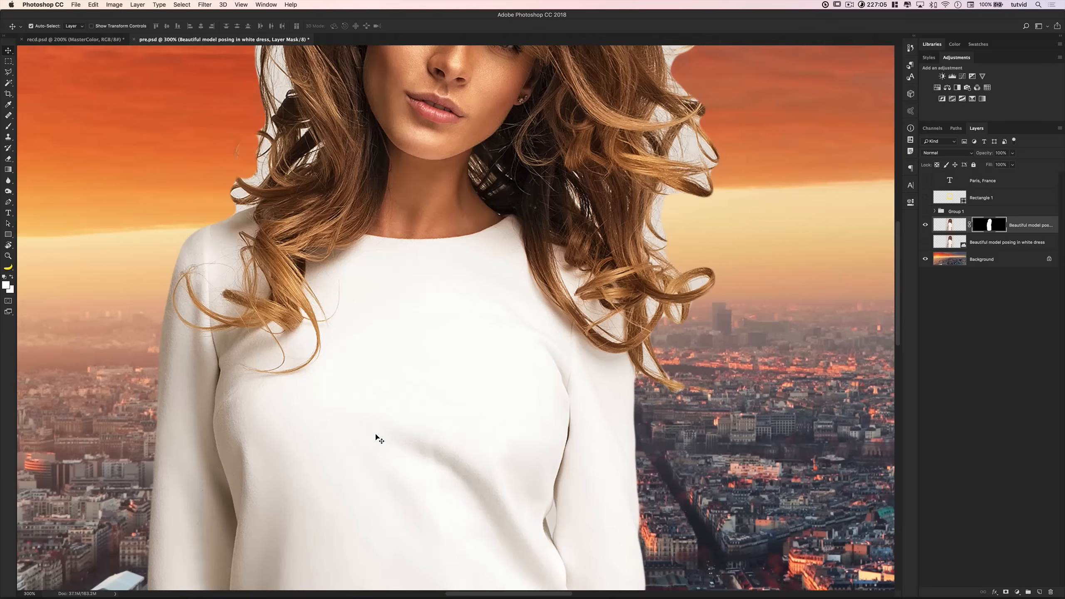
Step: Examine the masked model's edges against the city background up close along the arms and hands, and at 100% zoom
key(super+0)
key(z)
click(412, 396)
click(413, 396)
click(412, 397)
click(413, 396)
scroll(421, 231, down, 5)
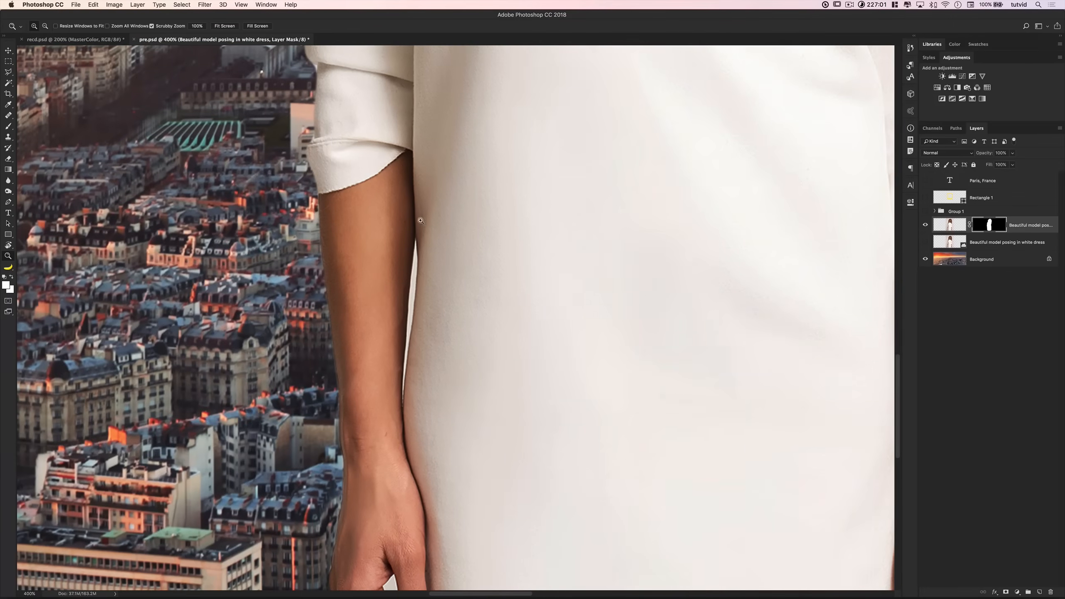
drag(407, 390, 384, 231)
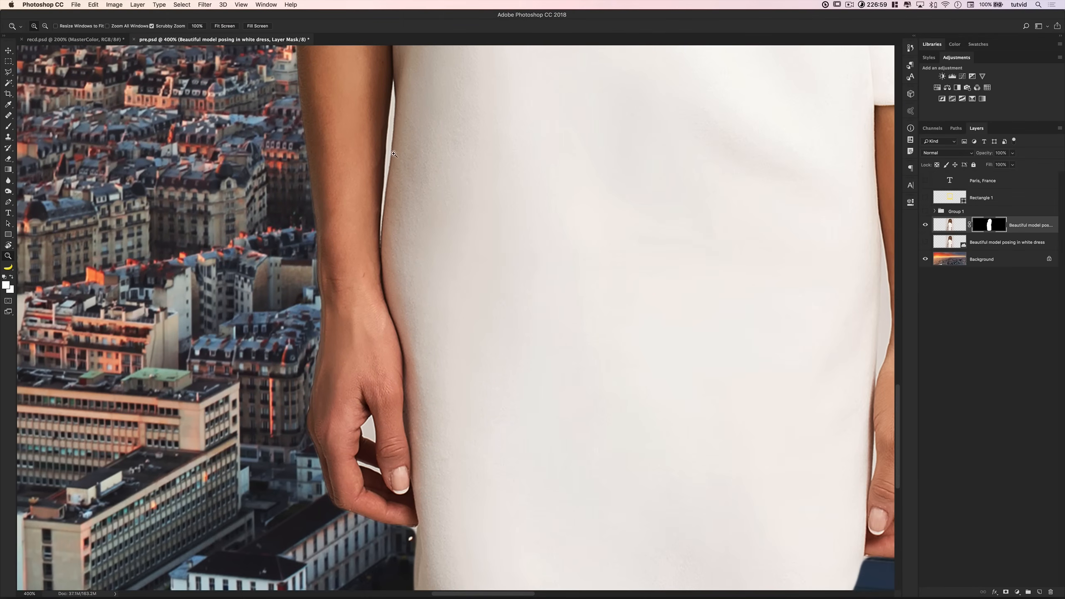
drag(392, 298, 302, 289)
drag(506, 273, 295, 219)
drag(574, 356, 557, 284)
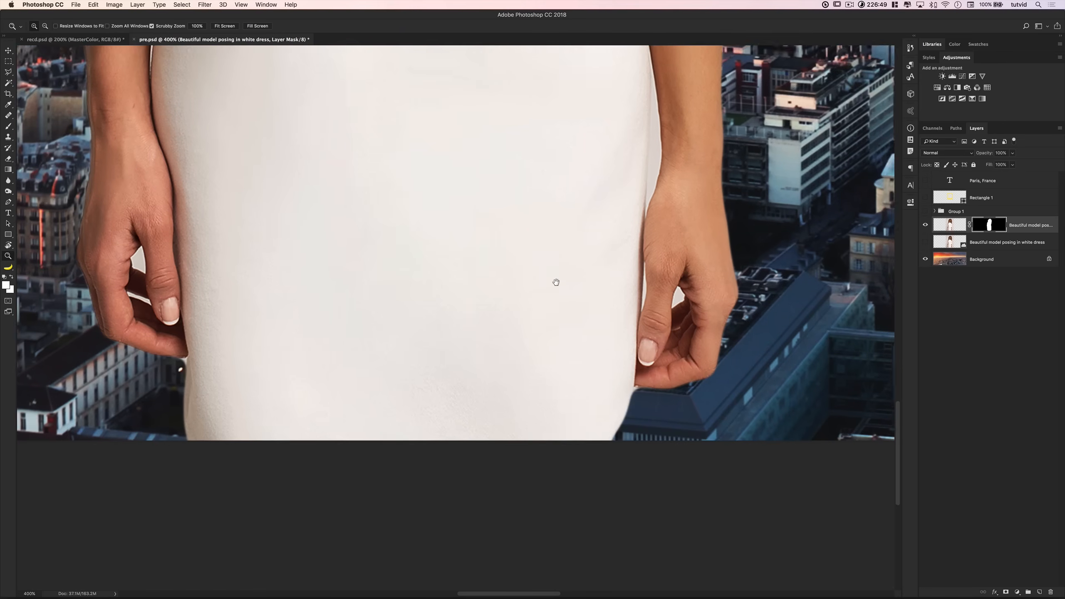
drag(573, 414, 554, 568)
drag(638, 285, 578, 511)
drag(573, 159, 581, 277)
key(super+1)
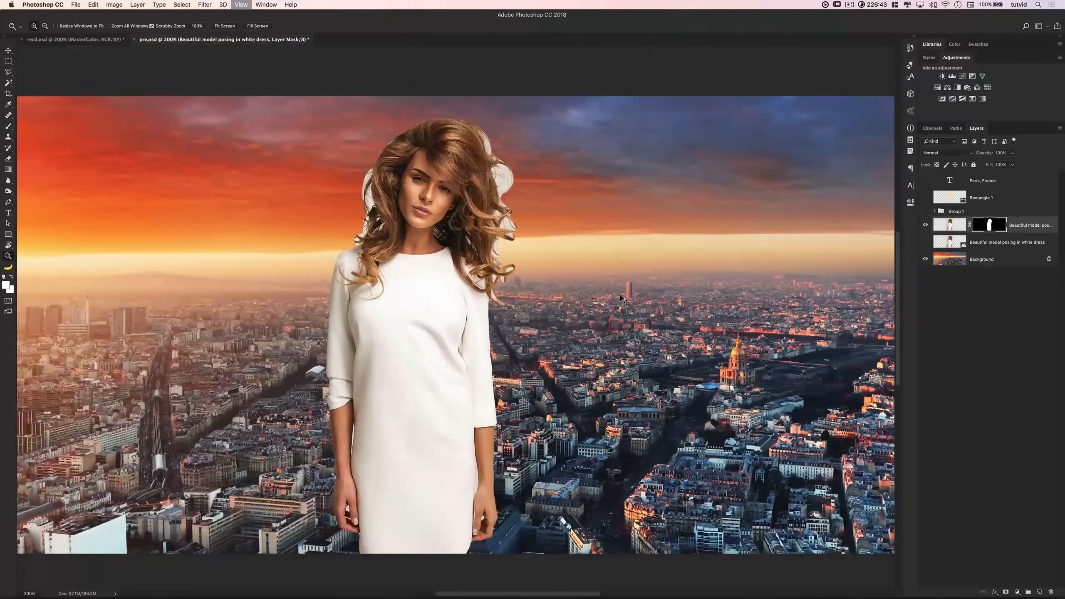
key(c)
key(v)
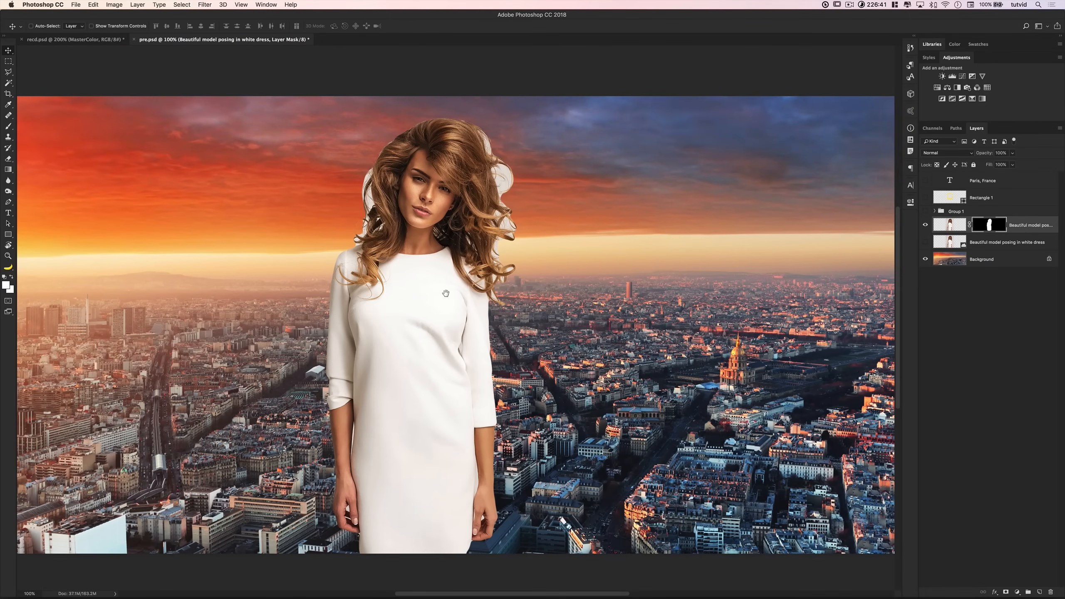
drag(445, 294, 458, 285)
Step: Make the original model photo layer visible above its masked copy, and select the model with Select Subject
drag(954, 240, 928, 225)
click(925, 226)
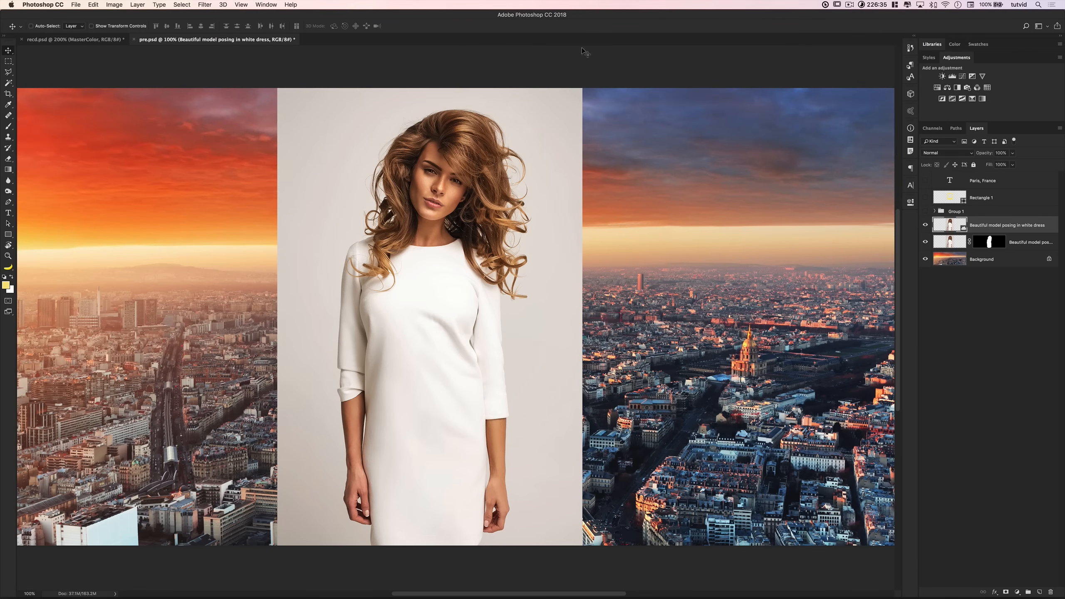
click(183, 4)
click(200, 106)
click(185, 4)
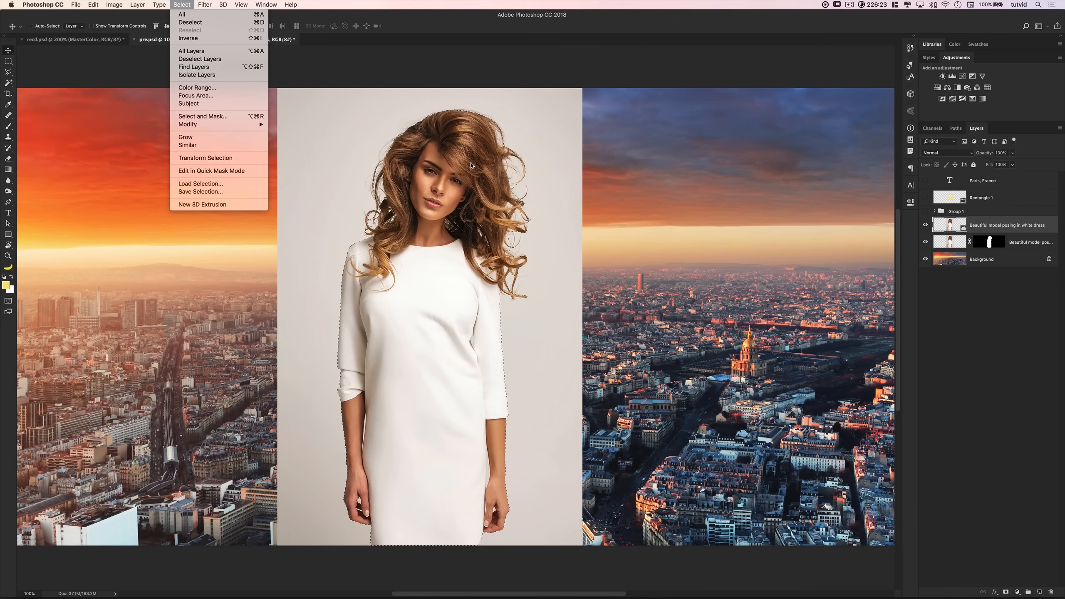
Step: Hide the masked copy of the model, keeping the original photo layer visible above the Background
click(927, 244)
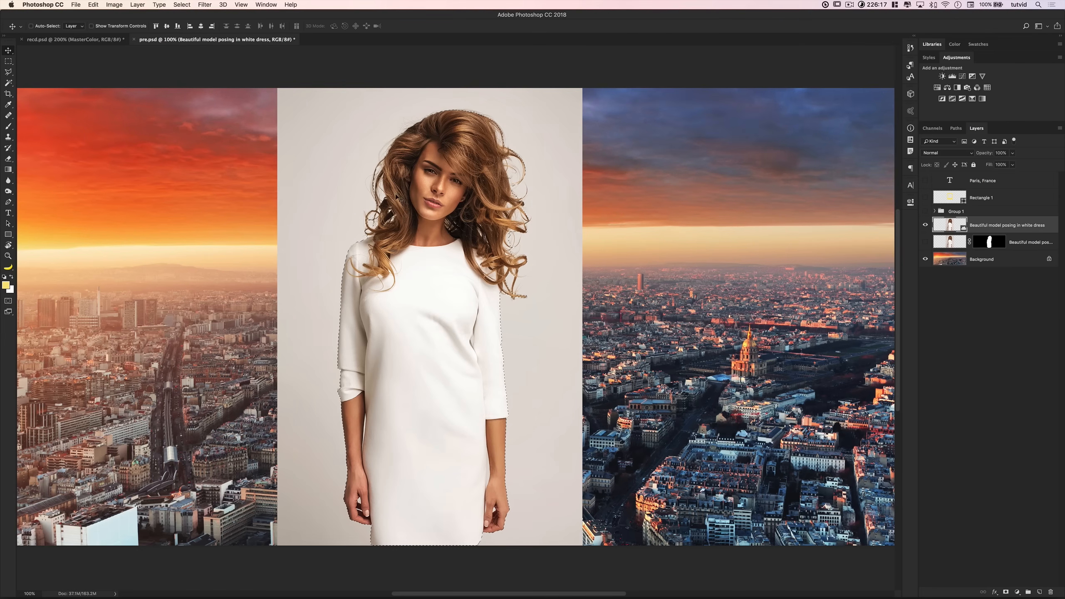
click(925, 225)
click(925, 242)
click(925, 242)
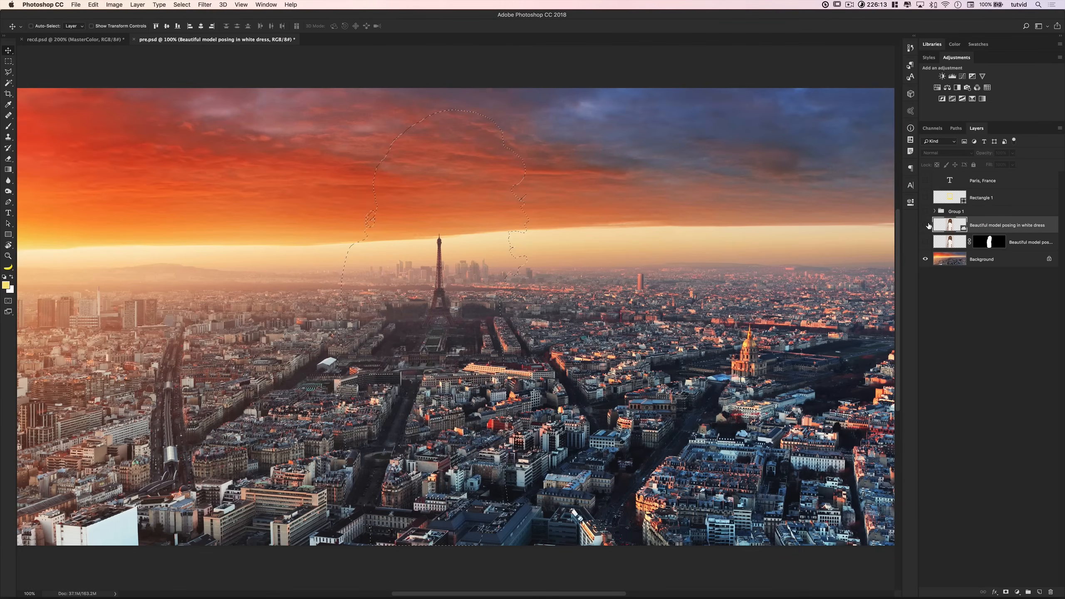
click(925, 225)
Step: Open the model's selection in Select and Mask and view her hair at 300%
click(201, 5)
mouse_move(181, 4)
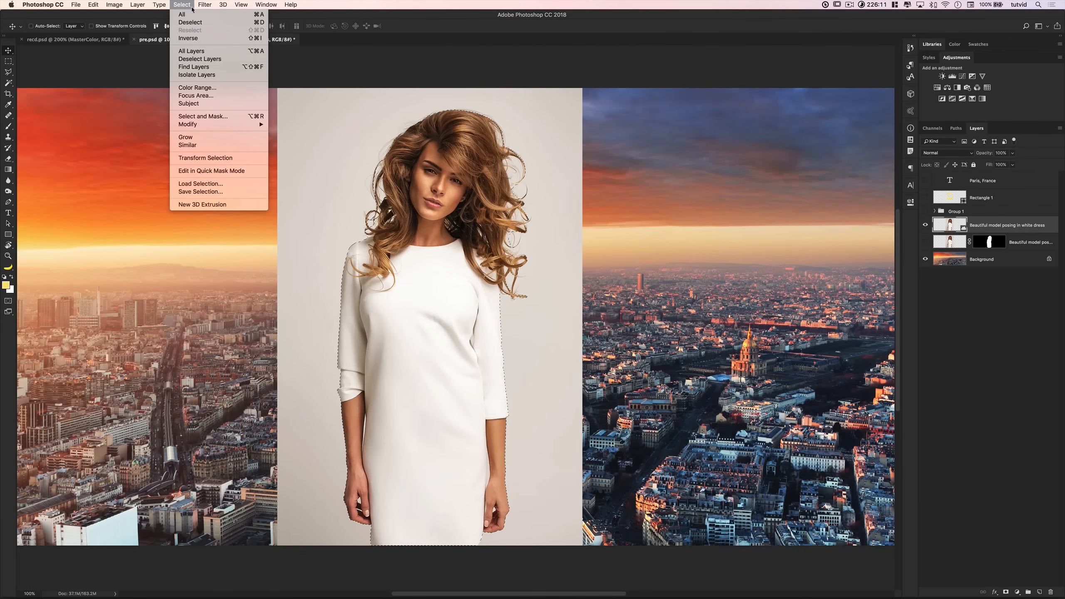
click(214, 115)
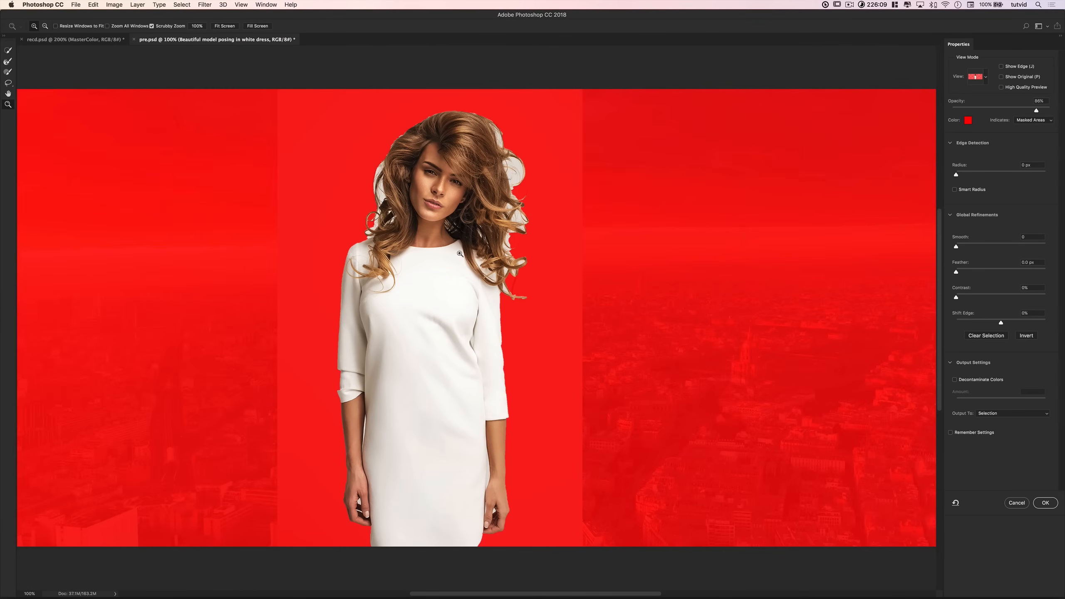
click(414, 254)
click(501, 378)
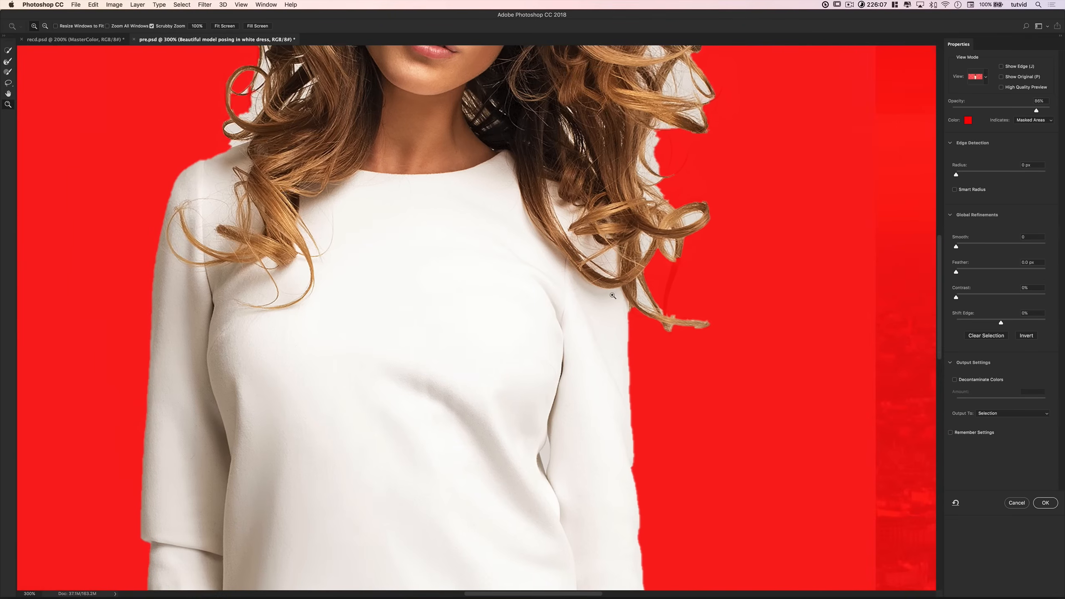
drag(515, 287, 447, 326)
drag(270, 173, 475, 334)
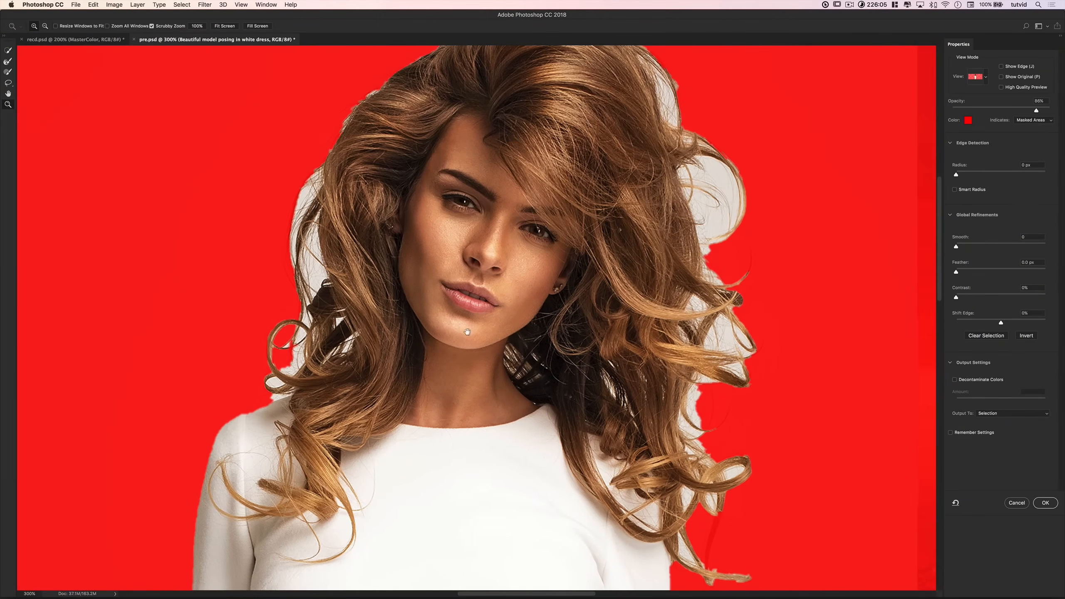
drag(456, 145, 442, 278)
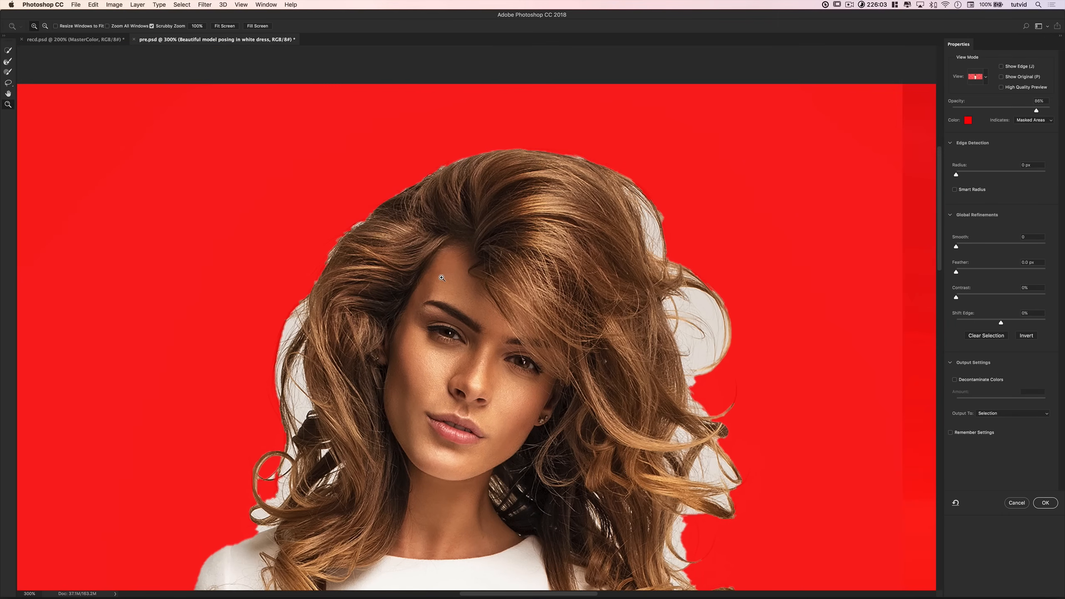
Step: Refine the selection edge with the Refine Edge Brush along the curls and upper hair outline on the image's left side
click(7, 63)
drag(245, 385, 262, 302)
key(])
key(])
key(])
key(])
key(])
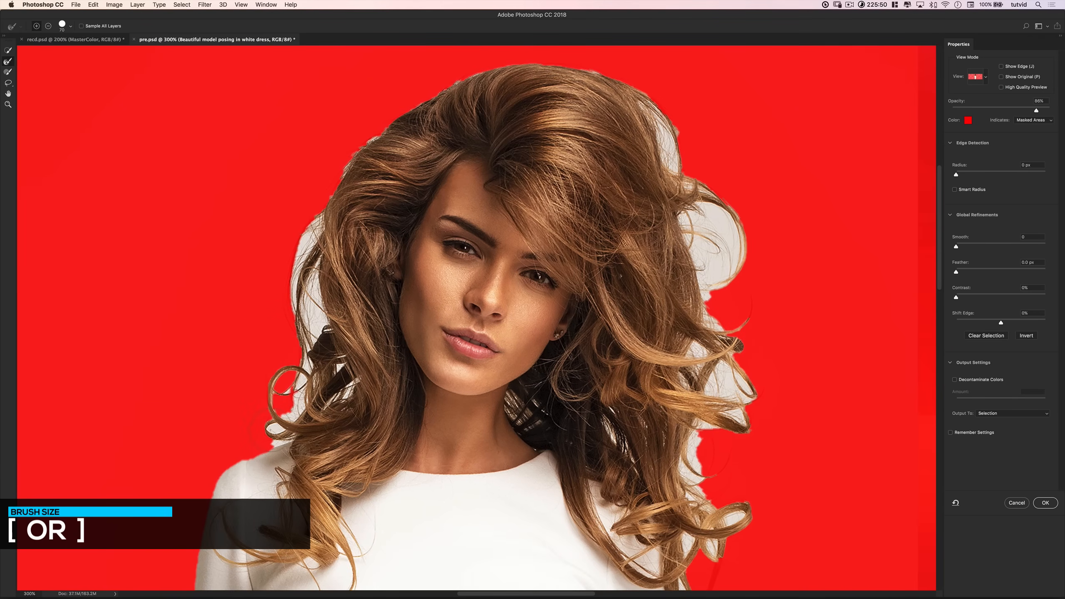
key([)
key([)
key([)
mouse_move(267, 434)
mouse_down()
mouse_move(280, 425)
mouse_move(291, 369)
mouse_move(289, 400)
mouse_move(352, 384)
mouse_move(291, 313)
mouse_move(317, 220)
mouse_move(287, 285)
mouse_move(314, 329)
mouse_up()
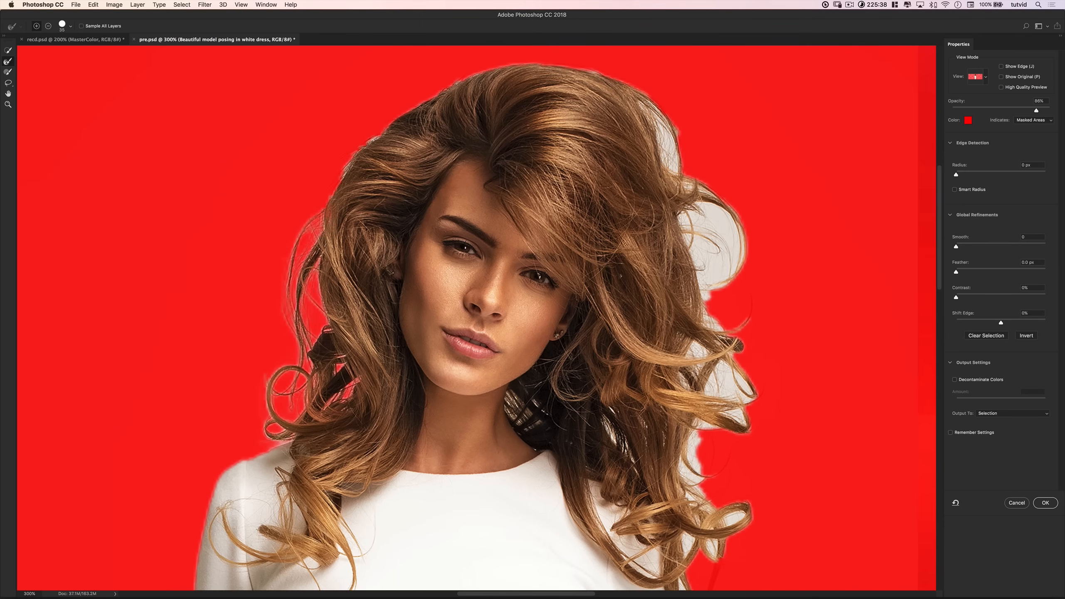
drag(338, 178, 373, 137)
Step: Refine the hair outline on the image's right side, brushing over the light fringe from the crown down to the curls
drag(423, 238, 354, 299)
key(bracketleft)
key(bracketleft)
key(bracketright)
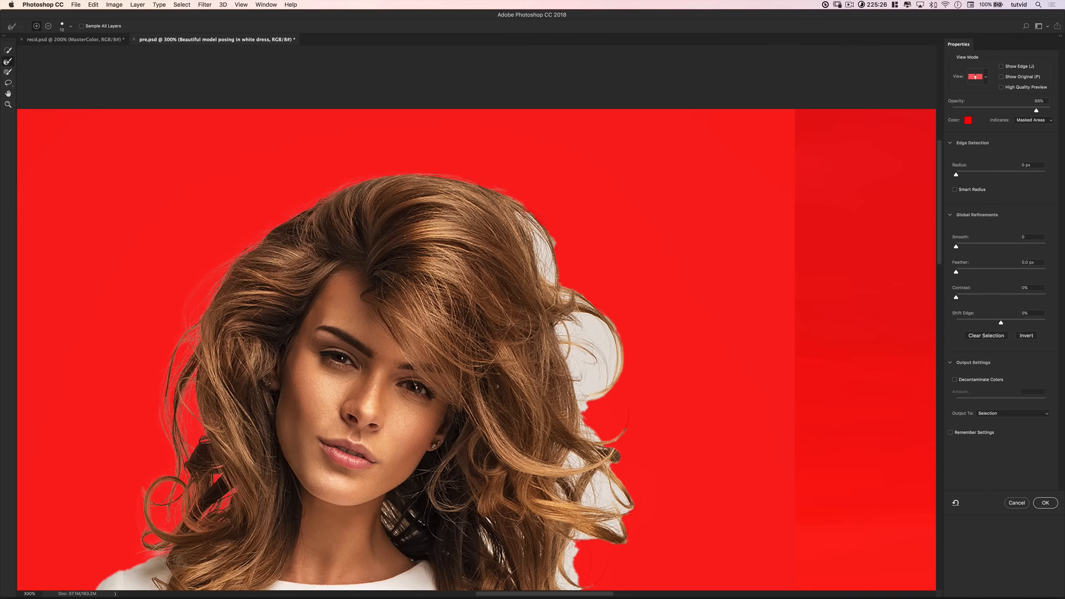
key(bracketright)
key(bracketright)
mouse_move(529, 211)
mouse_down()
mouse_move(550, 278)
mouse_move(539, 221)
mouse_up()
mouse_move(549, 281)
mouse_down()
mouse_move(600, 317)
mouse_move(608, 378)
mouse_move(585, 394)
mouse_move(570, 319)
mouse_move(591, 380)
mouse_move(595, 357)
mouse_move(588, 427)
mouse_move(612, 473)
mouse_move(575, 465)
mouse_move(617, 495)
mouse_move(617, 528)
mouse_move(587, 537)
mouse_move(566, 575)
mouse_up()
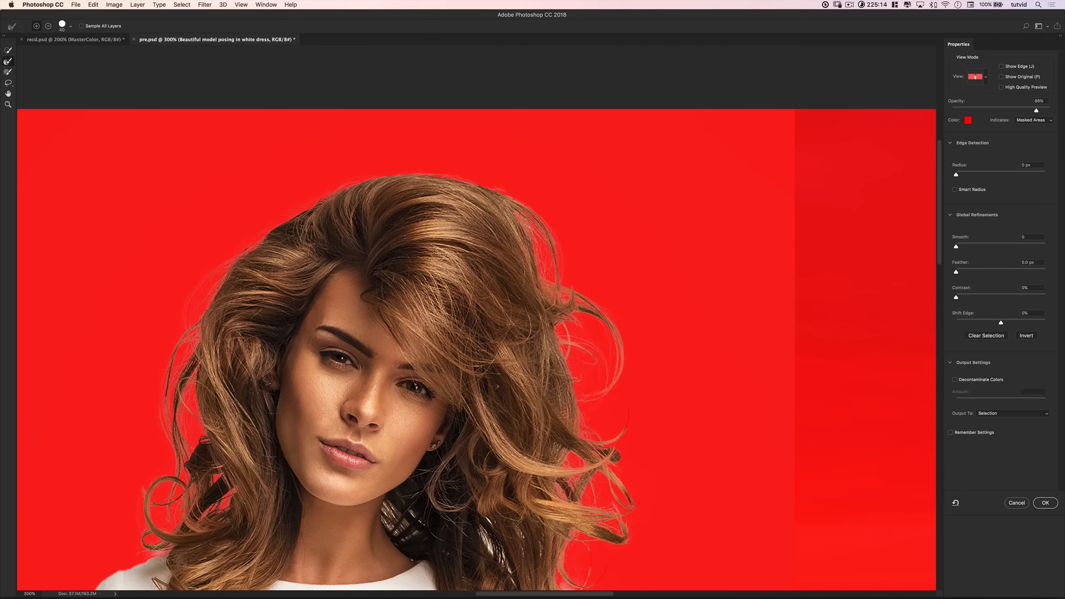
Step: Refine the gaps in the hair beside the neck, the lower curls and the loose strand tip beside the right-hand sleeve
drag(578, 387, 605, 182)
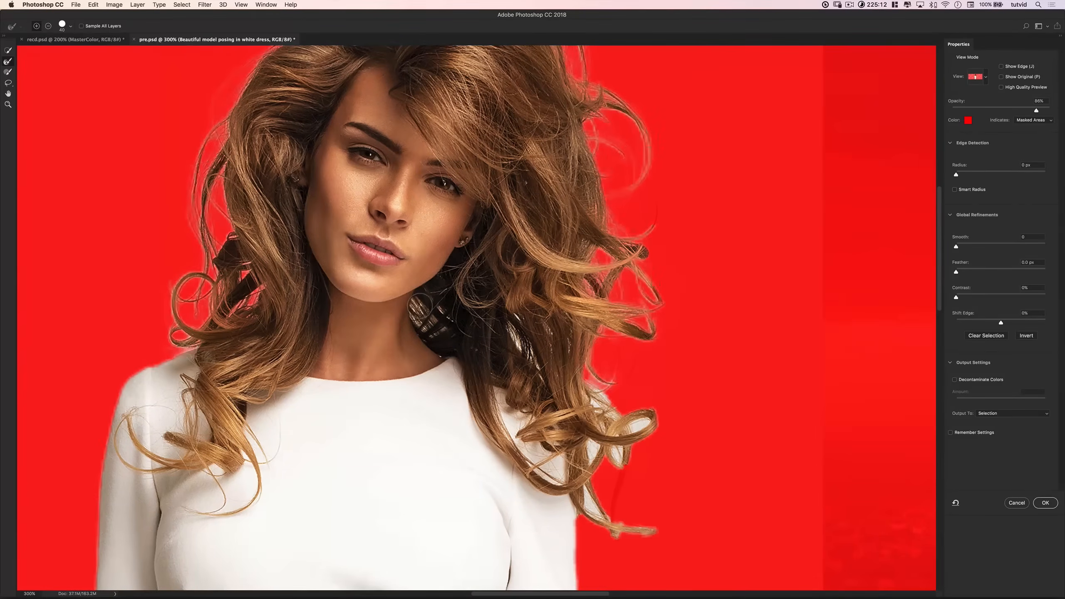
mouse_move(514, 321)
mouse_down()
mouse_move(538, 369)
mouse_move(553, 331)
mouse_move(567, 342)
mouse_move(560, 353)
mouse_move(599, 380)
mouse_move(621, 457)
mouse_move(595, 454)
mouse_move(608, 431)
mouse_move(639, 423)
mouse_up()
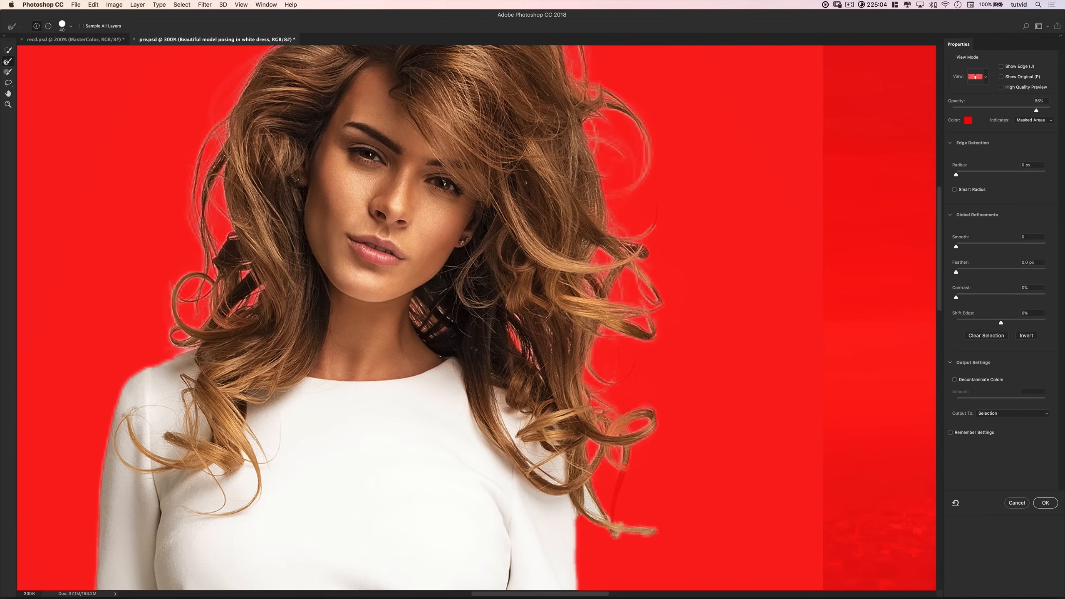
scroll(587, 483, down, 5)
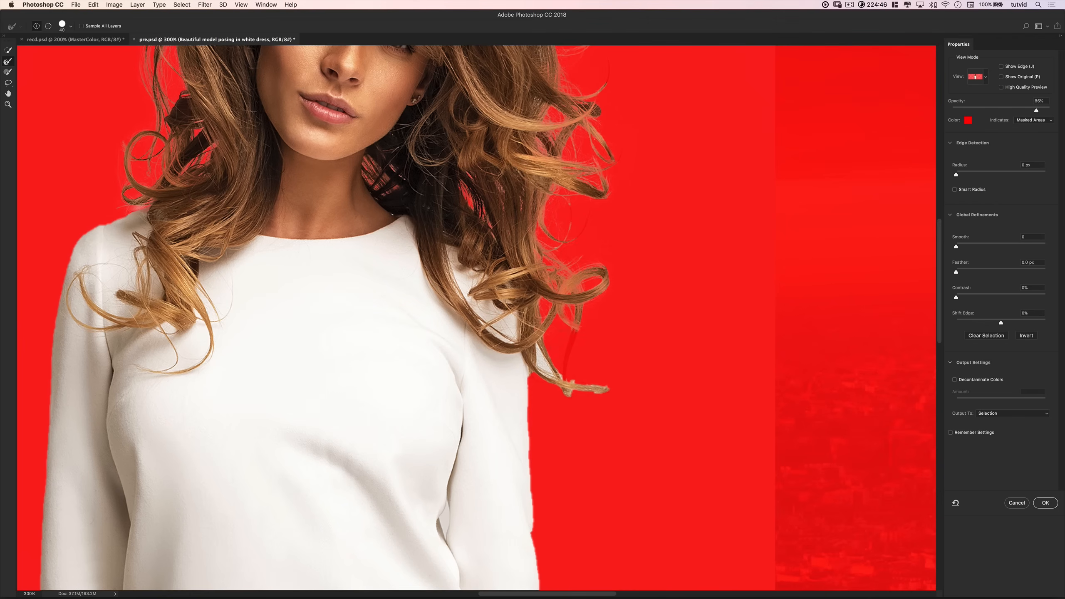
key(bracketleft)
mouse_move(536, 352)
mouse_down()
mouse_move(555, 375)
mouse_move(604, 389)
mouse_up()
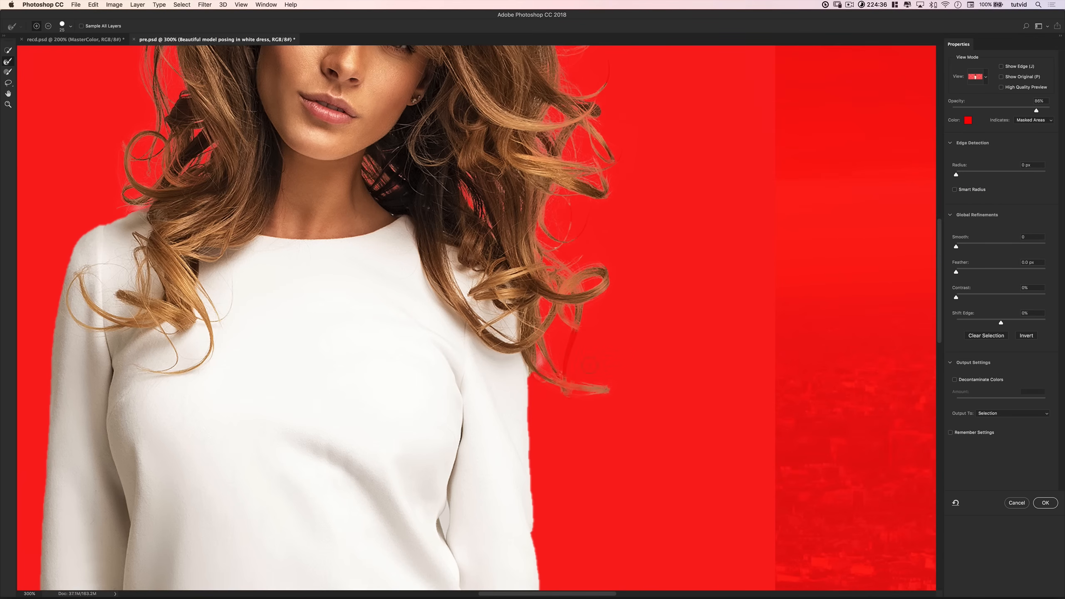
drag(539, 82, 550, 264)
Step: Check the refined hair at lower zoom and preview the selection with the On Layers view at 300%
key(super+1)
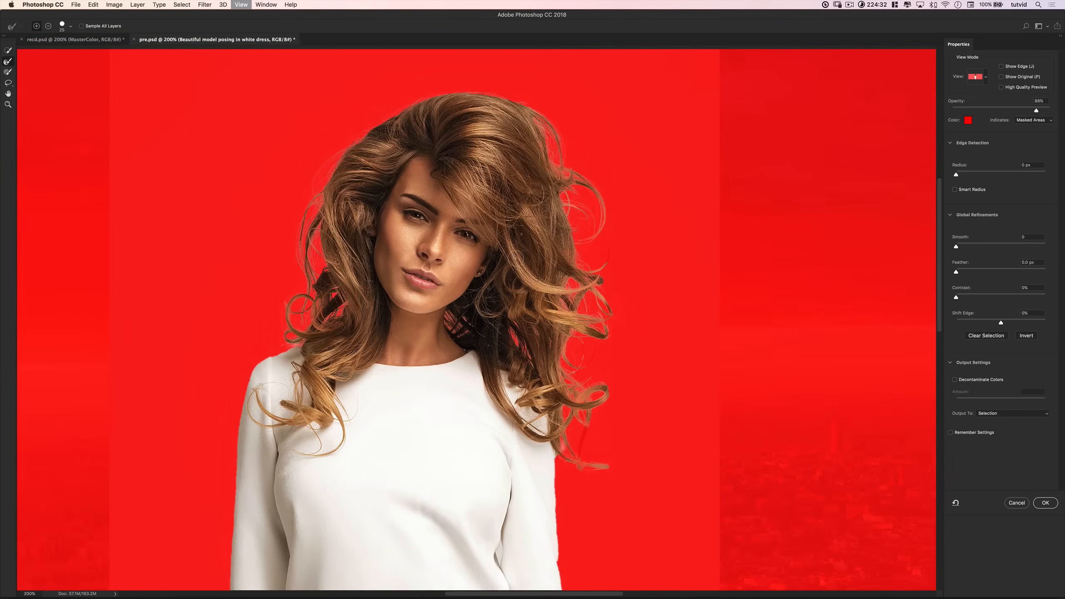
key(super+plus)
key(super+plus)
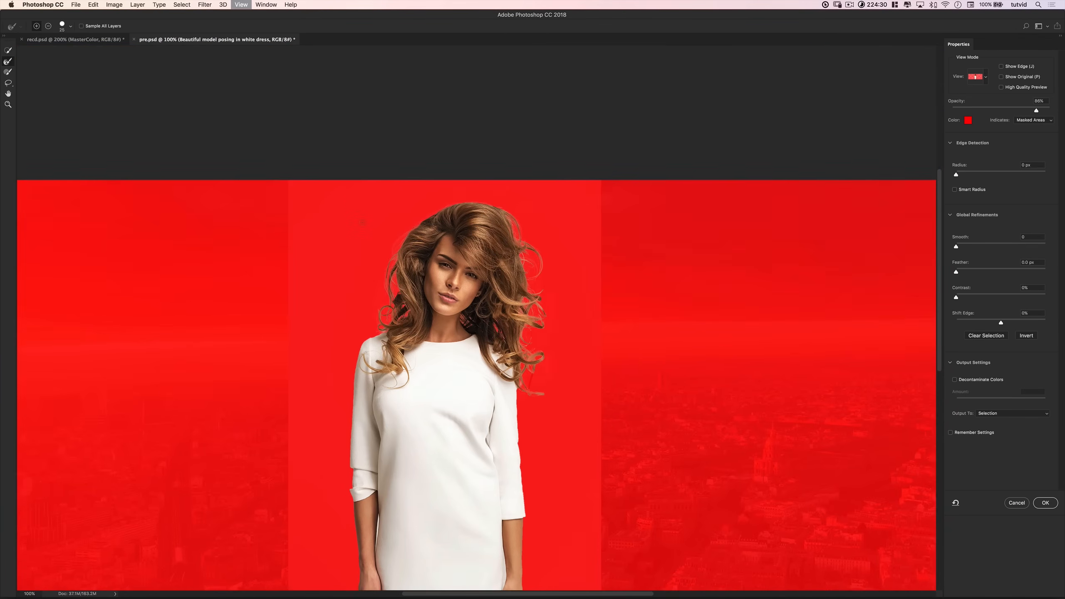
drag(461, 278, 416, 317)
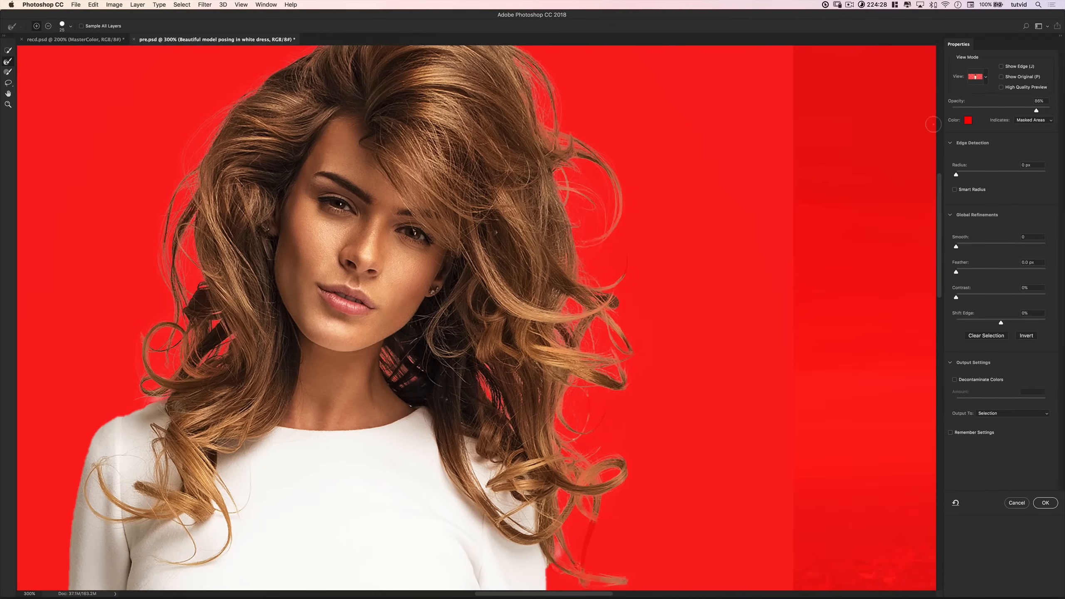
click(985, 78)
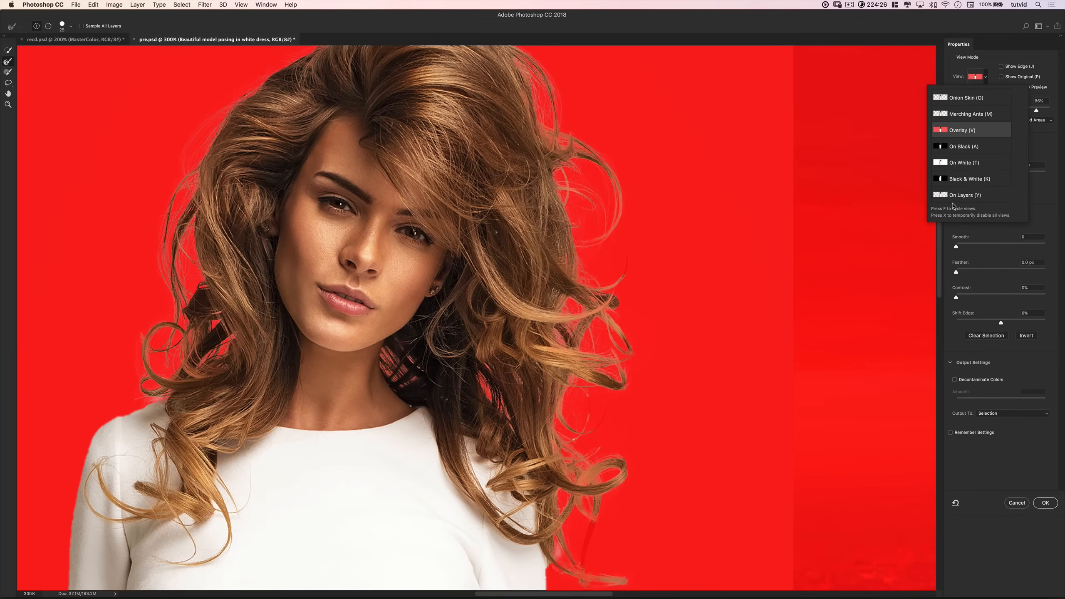
drag(522, 242, 544, 284)
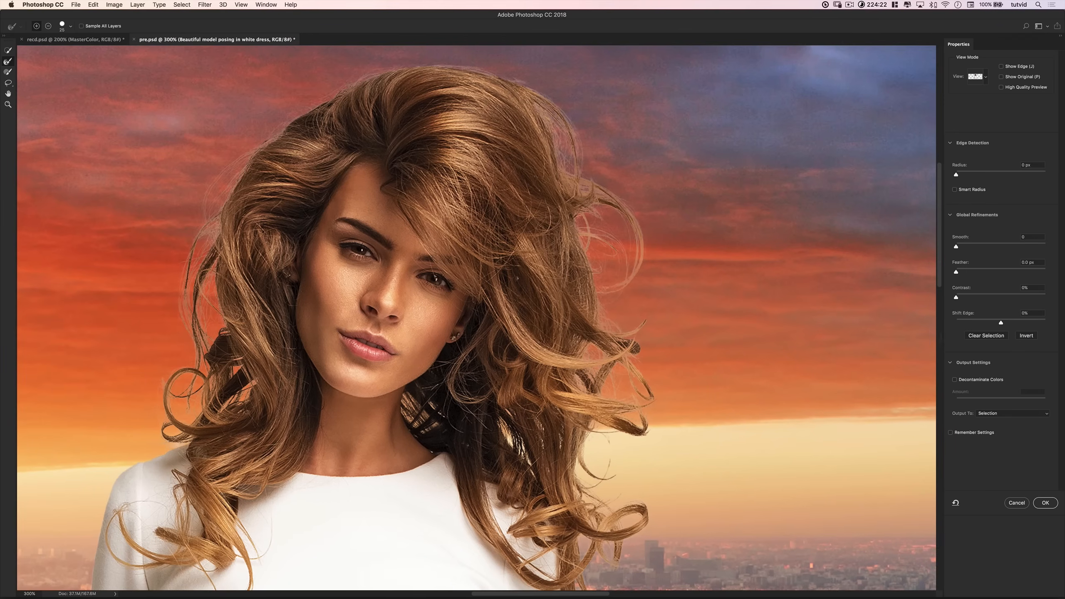
Step: Enable Decontaminate Colors and adjust its amount to reduce the light colour fringing in the hair
click(955, 380)
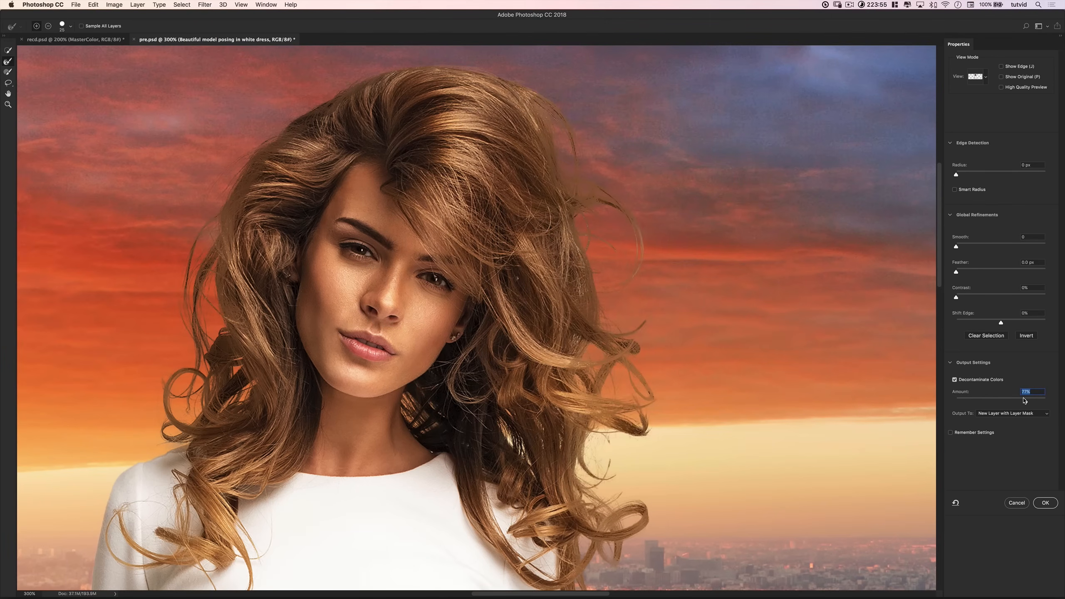
drag(1024, 400, 1008, 400)
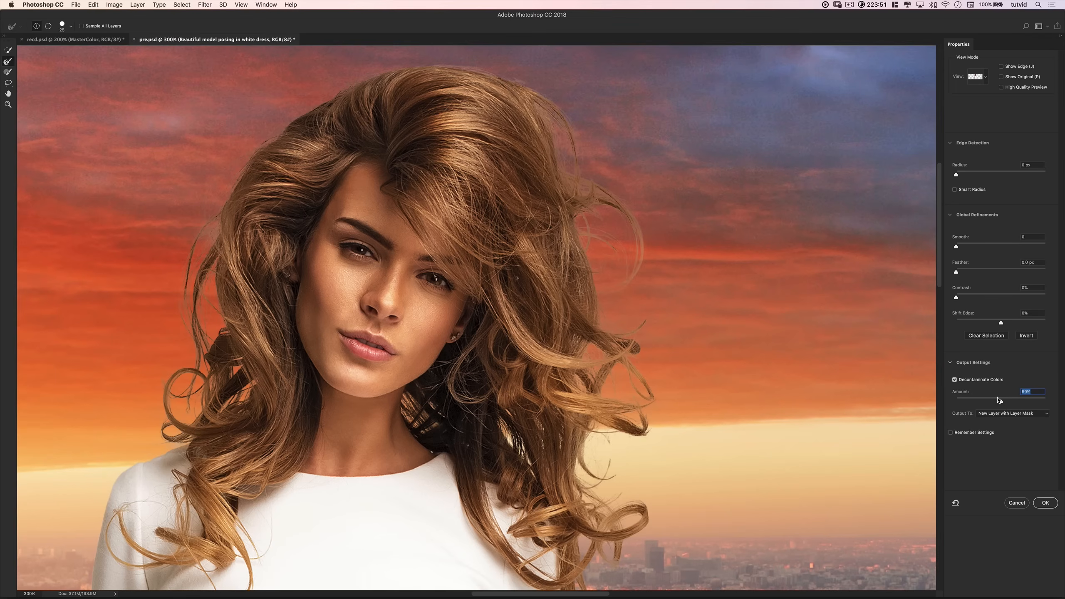
drag(1001, 400, 991, 403)
click(998, 400)
drag(1007, 401, 1016, 401)
drag(1018, 404, 1009, 401)
Step: Output the refined hair selection to a new layer with a layer mask
click(999, 418)
click(1004, 424)
click(998, 415)
click(1004, 406)
click(1046, 503)
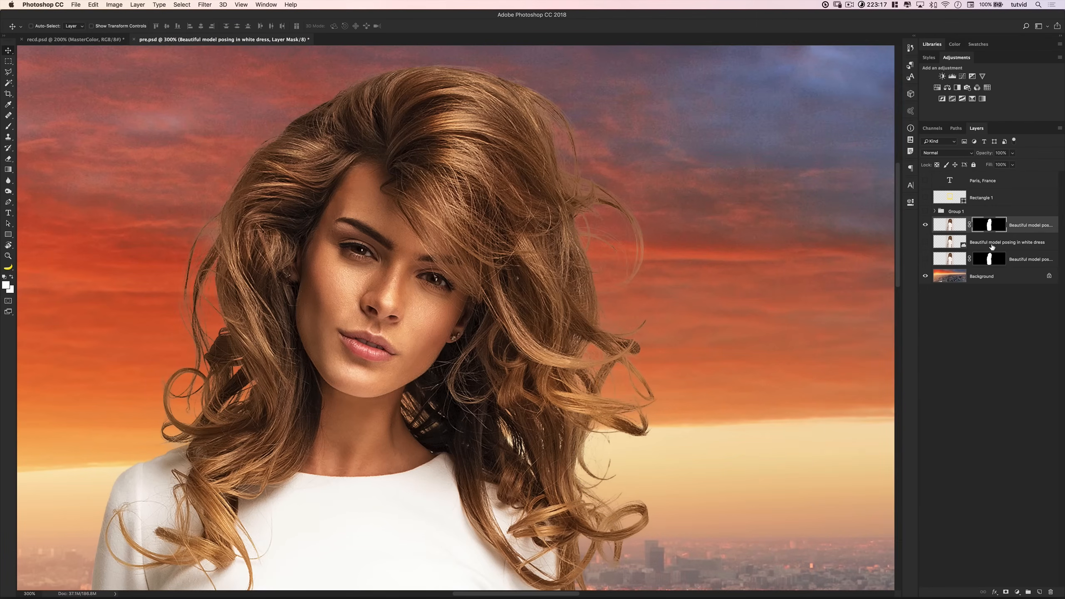
Step: Move the original model photo layer above the new masked copy, and show the earlier masked copy
click(990, 247)
drag(950, 245, 930, 228)
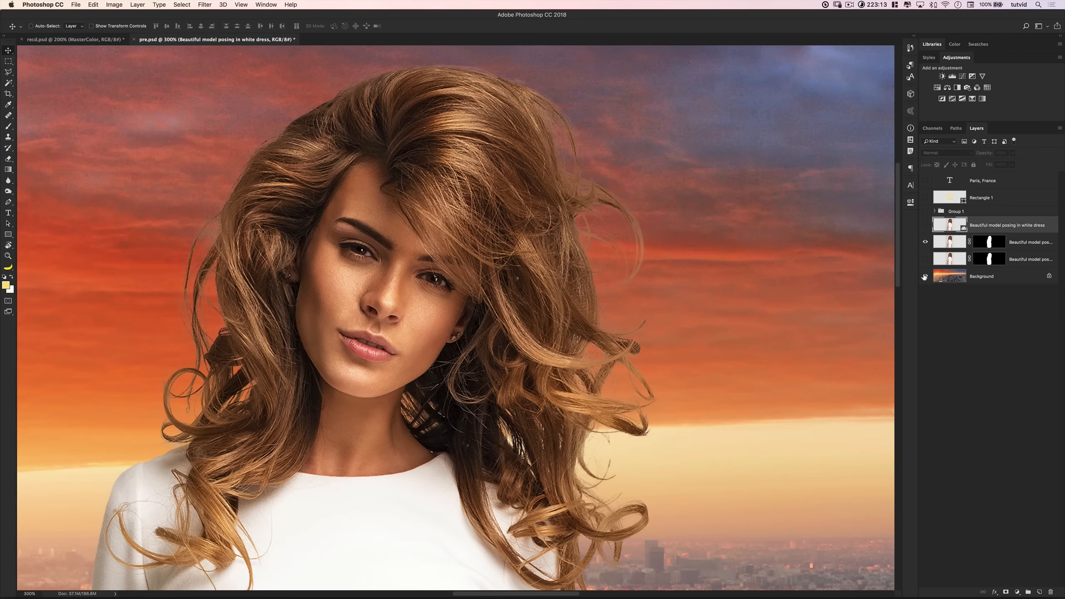
click(925, 259)
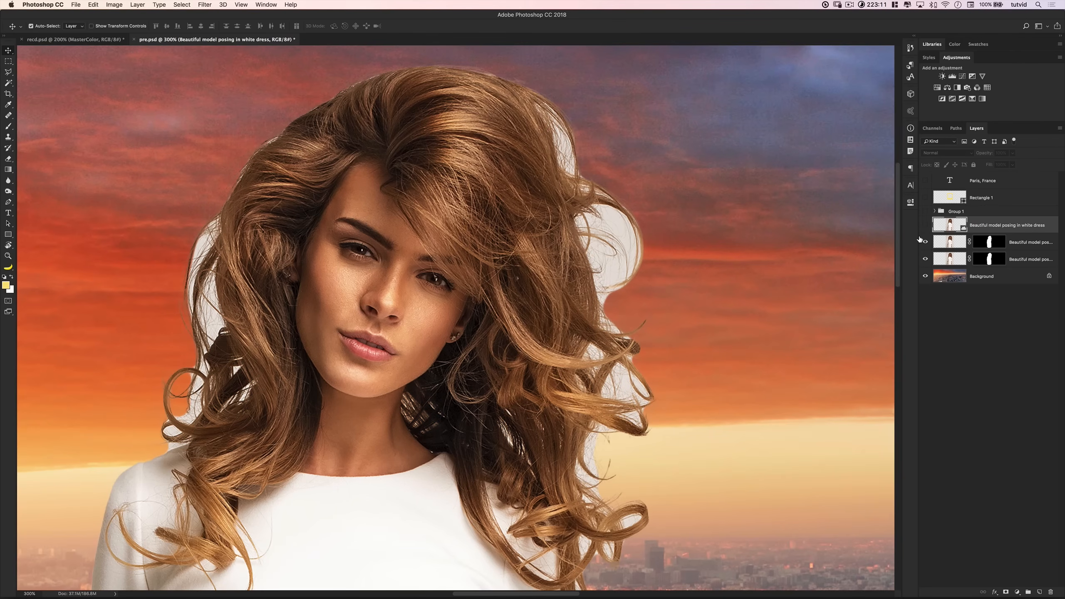
Step: Rename the lower masked model layer dress-selection and the upper one hair-selection
key(super+1)
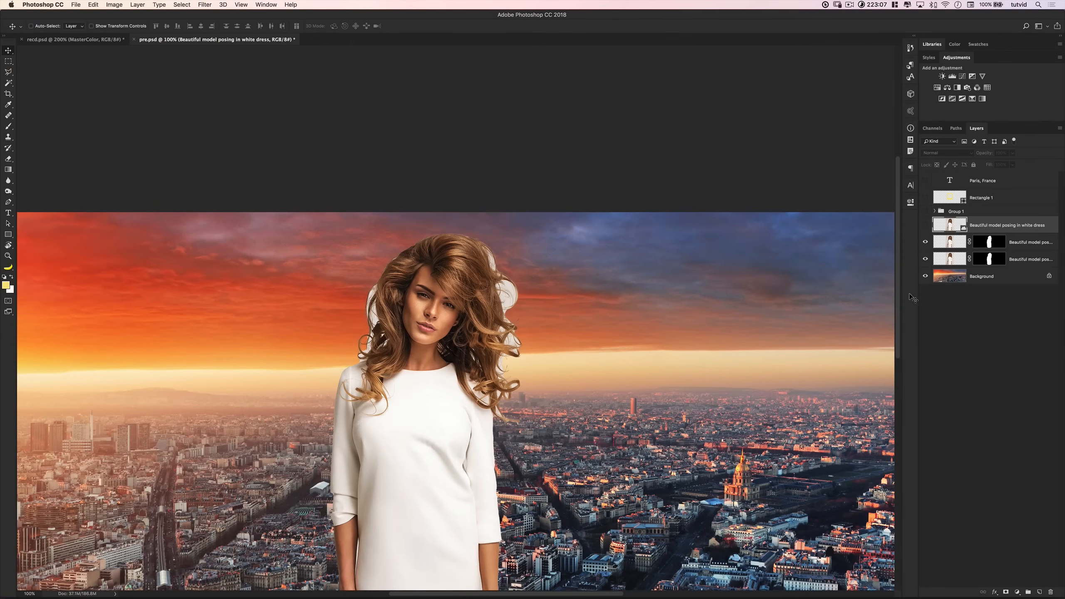
click(990, 259)
double_click(1019, 260)
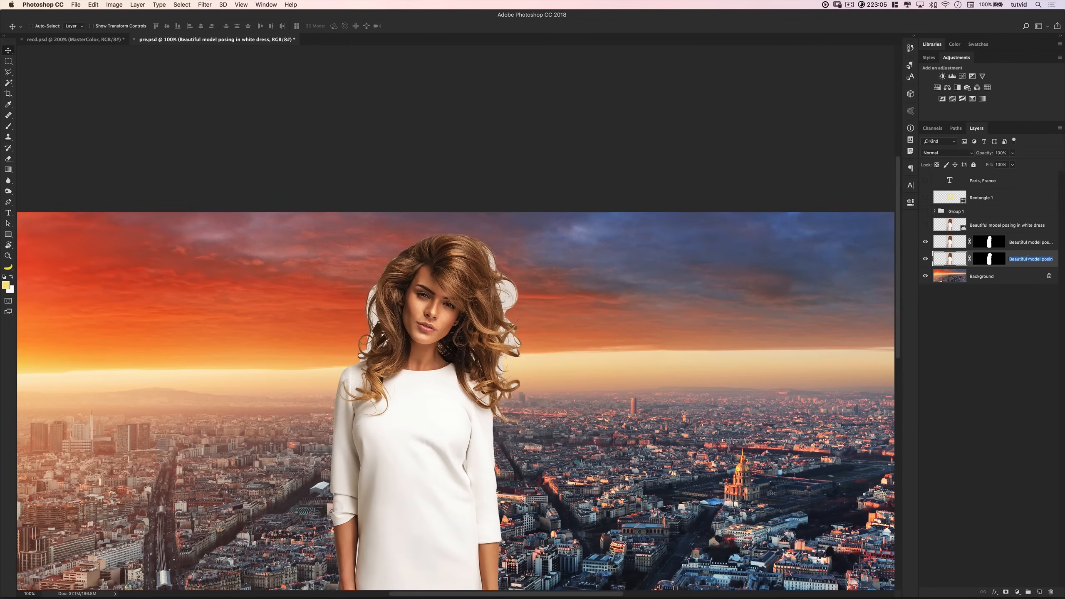
text(dress-selection)
key(Return)
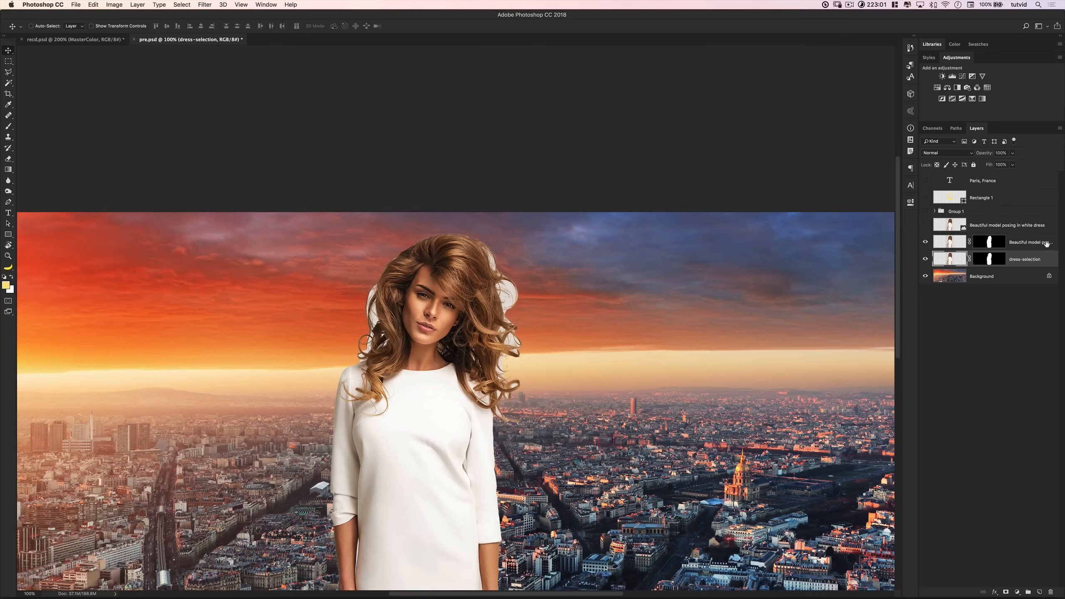
double_click(1029, 242)
text(hair-selection)
key(Return)
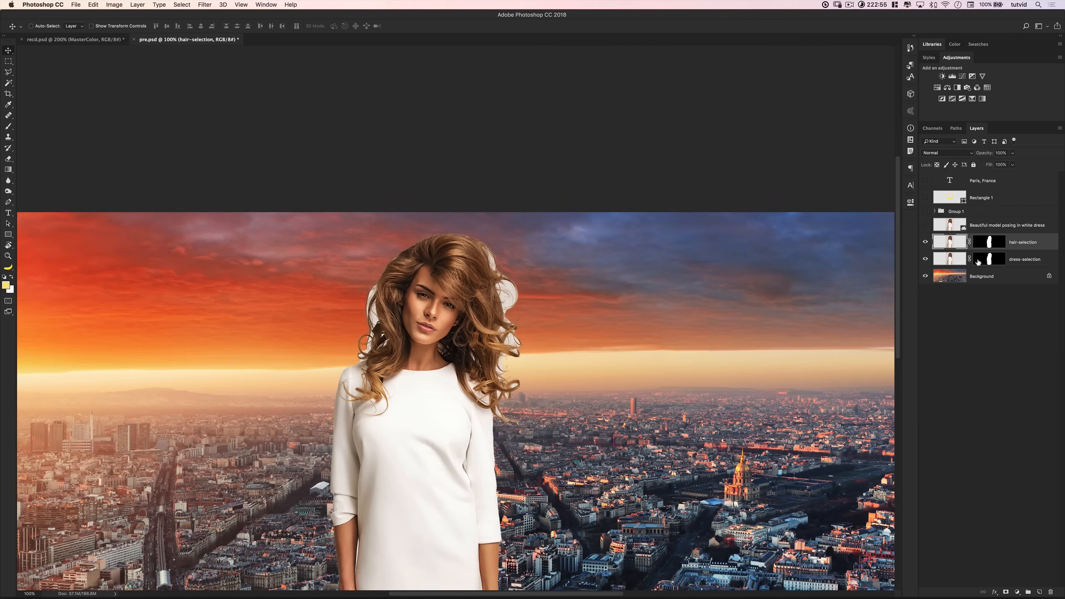
Step: Paint black on the dress-selection layer mask to hide the light fringe beside the hair on the image's left side
click(988, 258)
key(z)
click(415, 318)
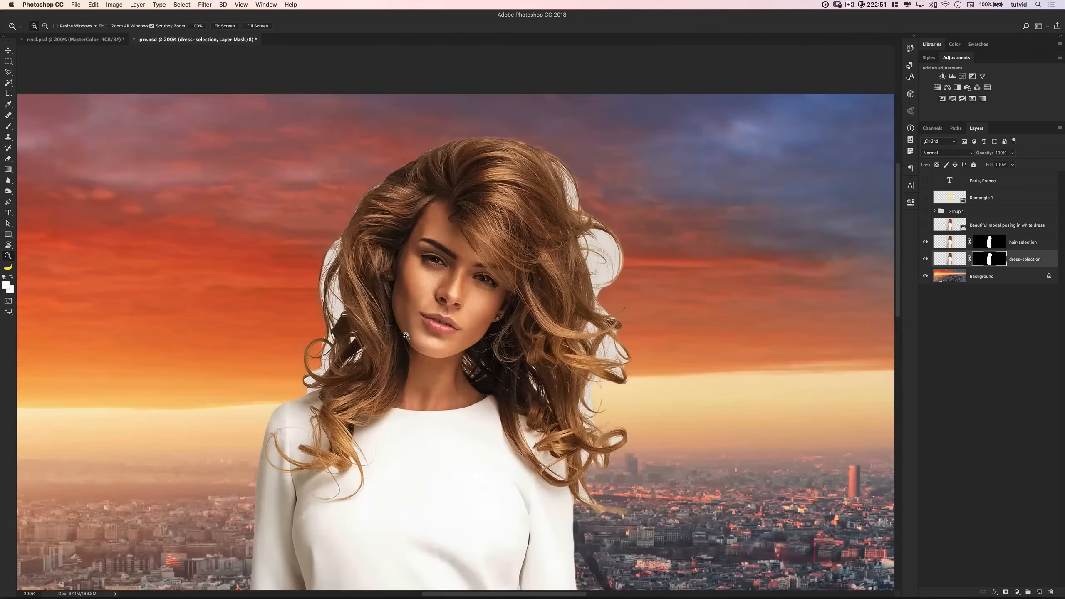
click(417, 311)
drag(417, 311, 425, 290)
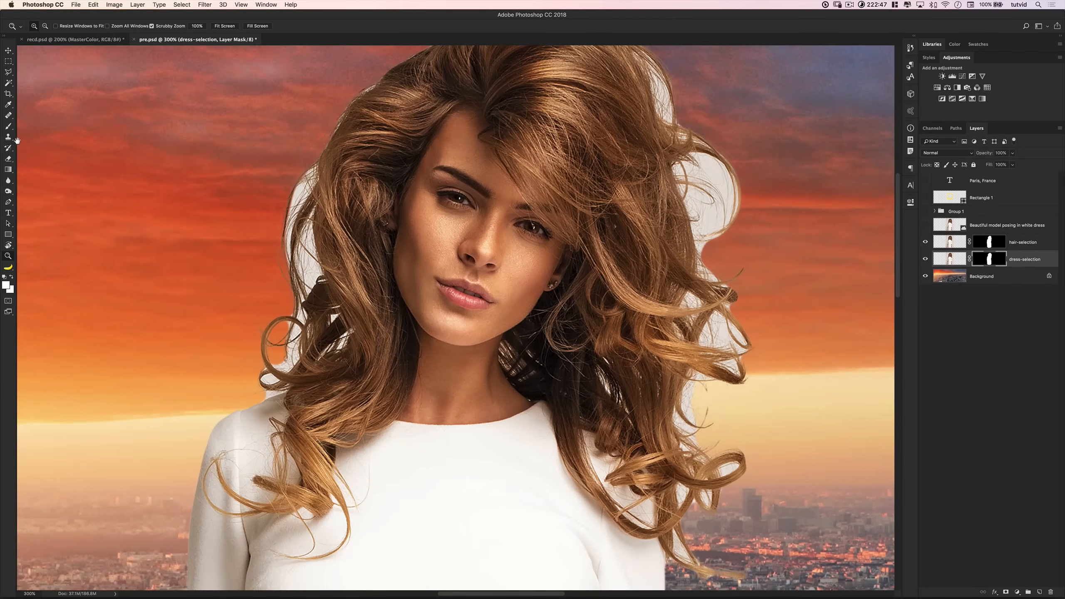
click(9, 126)
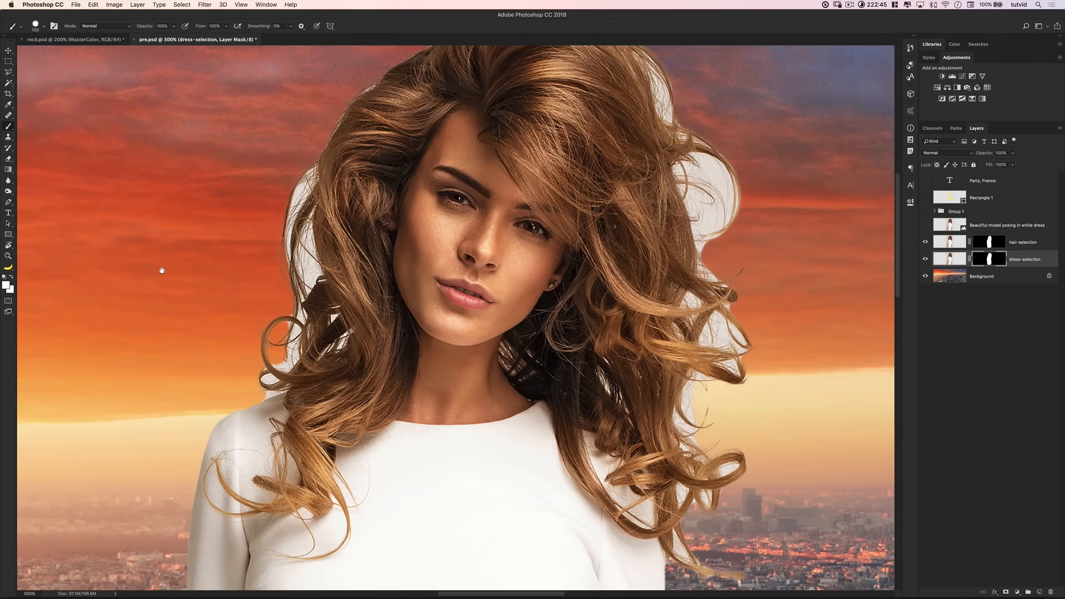
key(d)
key(x)
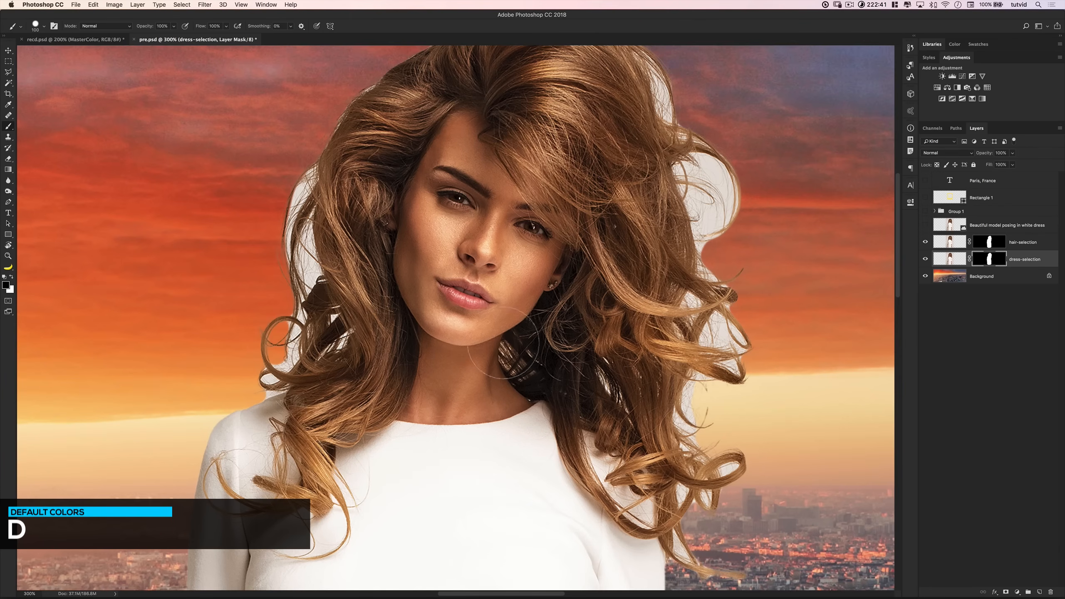
drag(302, 322, 304, 168)
Step: Reduce the brush to 50 px and paint black on the dress-selection mask to hide the light fringe beside the upper hair on the image's right
scroll(389, 356, up, 5)
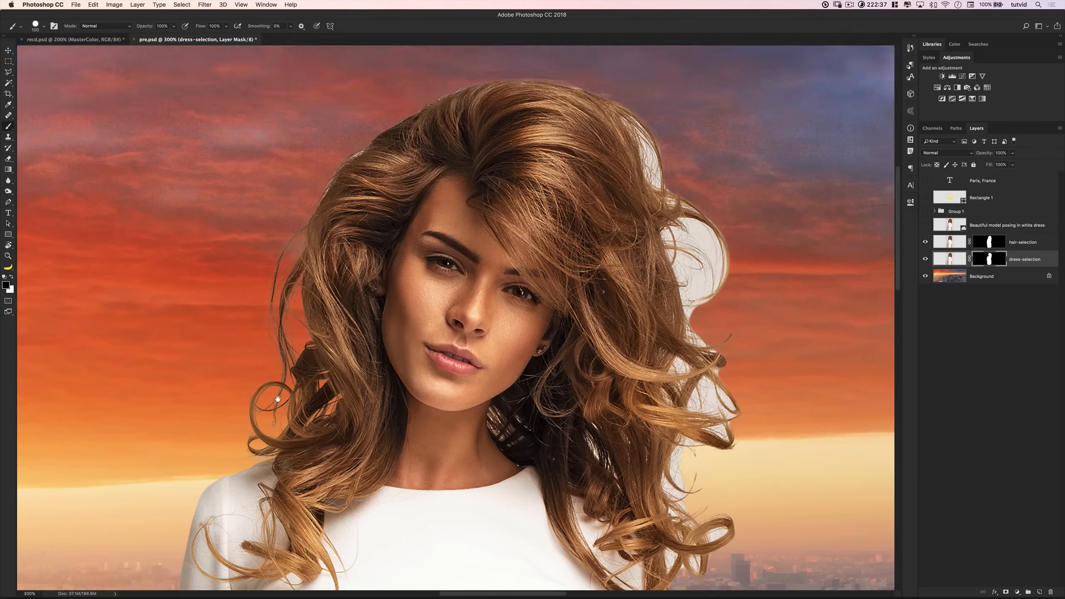
key(bracketleft)
key(bracketleft)
key(bracketleft)
key(bracketleft)
key(bracketleft)
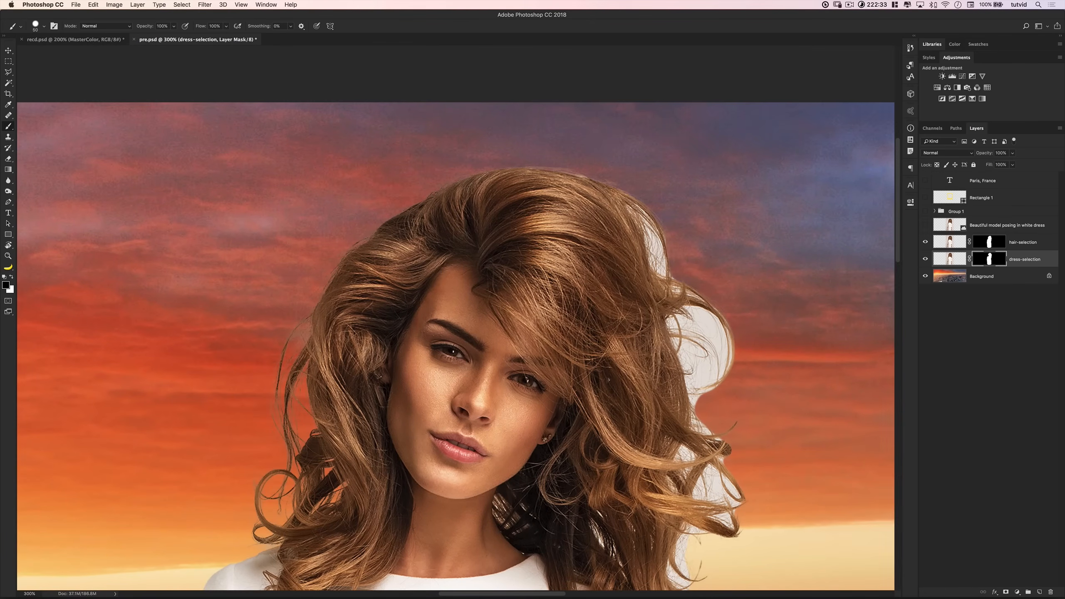
mouse_move(641, 199)
mouse_down()
mouse_move(698, 419)
mouse_move(717, 356)
mouse_move(696, 338)
mouse_up()
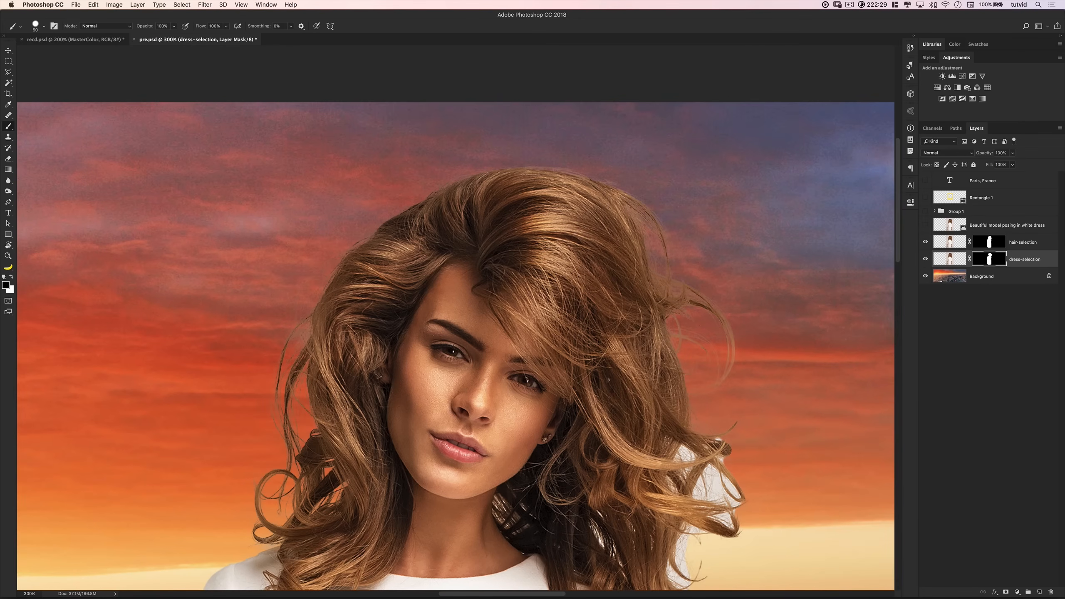
Step: Paint black on the dress-selection mask to hide the remaining light fringe around the lower curls on the image's right side
scroll(637, 238, down, 5)
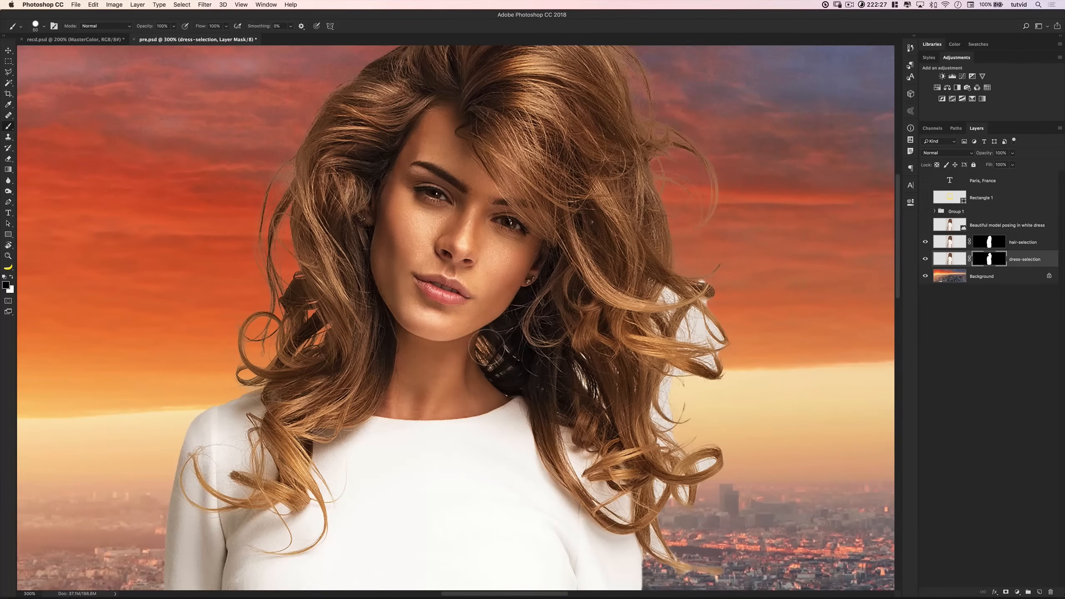
mouse_move(576, 391)
mouse_down()
mouse_move(599, 387)
mouse_move(616, 434)
mouse_up()
drag(641, 394, 657, 457)
mouse_move(684, 336)
mouse_down()
mouse_move(710, 343)
mouse_move(733, 321)
mouse_move(705, 291)
mouse_move(654, 289)
mouse_up()
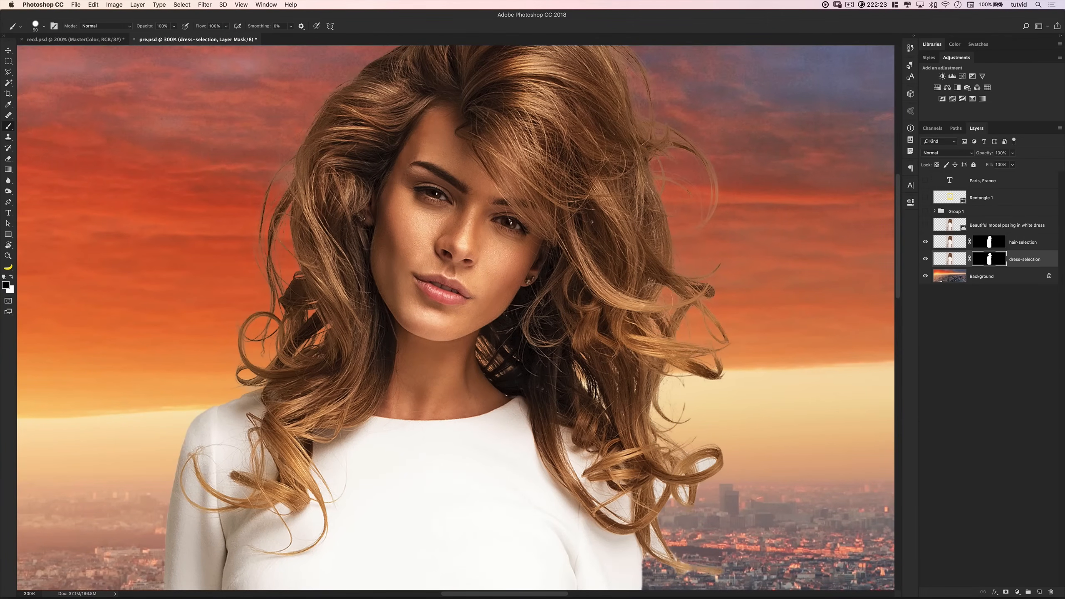
drag(708, 462, 654, 529)
drag(689, 450, 680, 370)
Step: Target the hair-selection layer mask and set the brush to Soft Light mode at 65% opacity
click(995, 241)
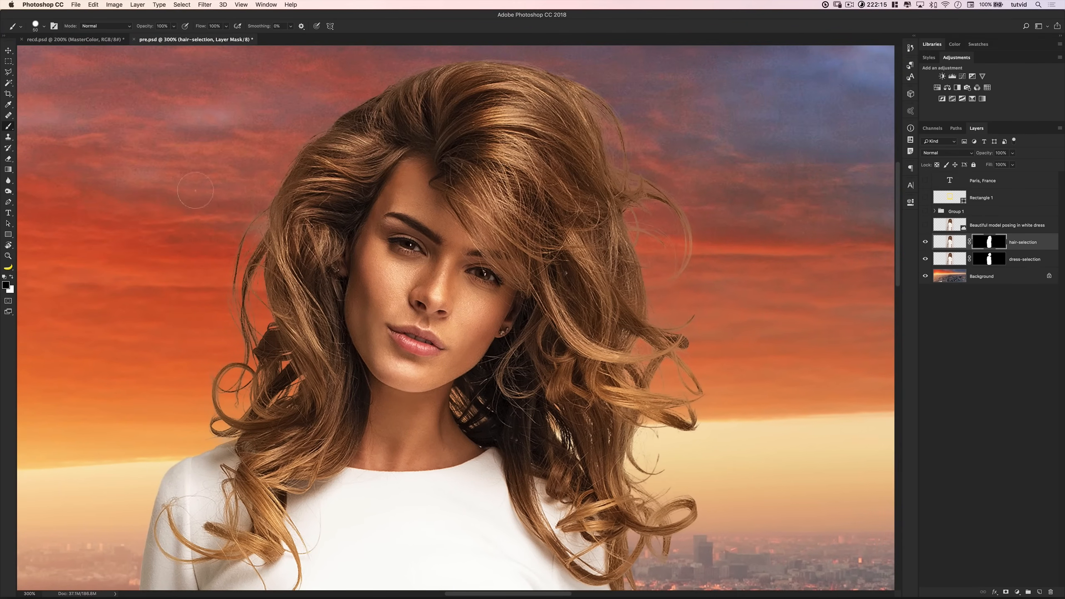
click(107, 26)
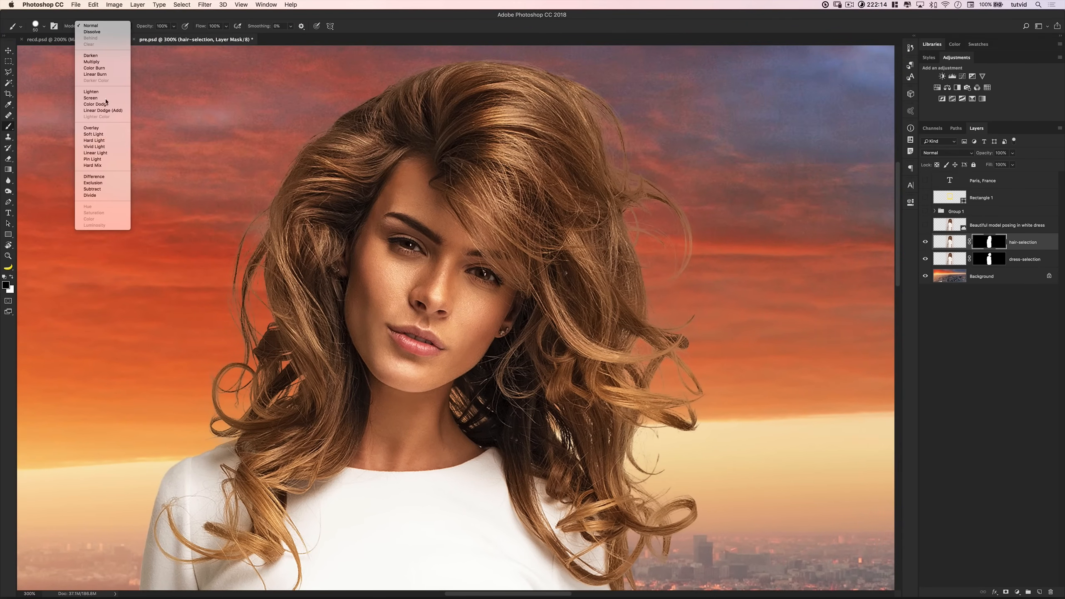
click(94, 134)
drag(149, 27, 135, 29)
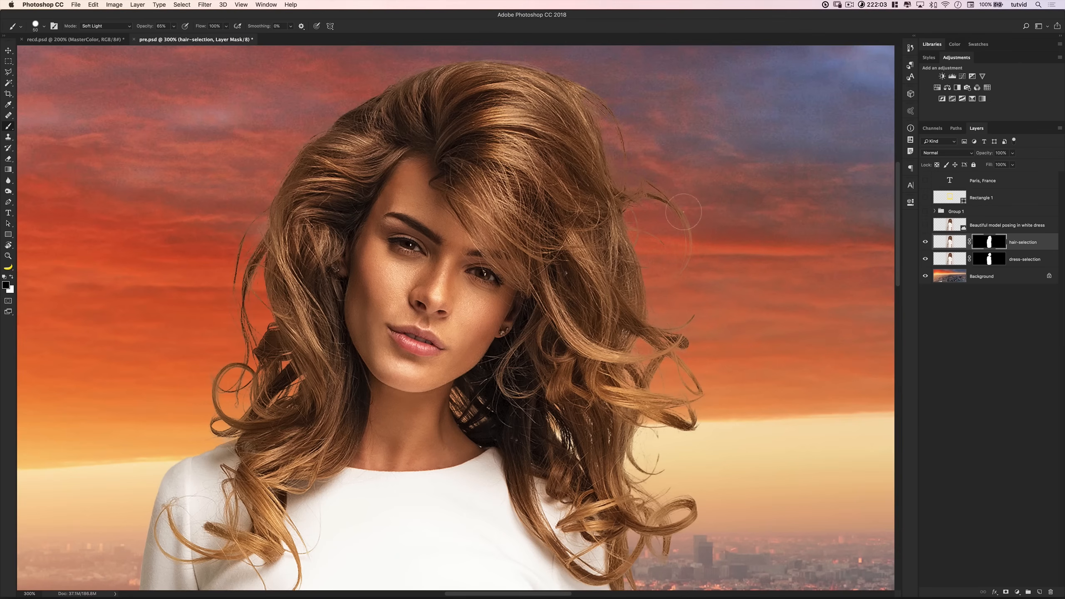
Step: Set the brush mode to Normal and paint out the stray strands beside the upper hair on the image's right in the hair-selection mask
click(101, 26)
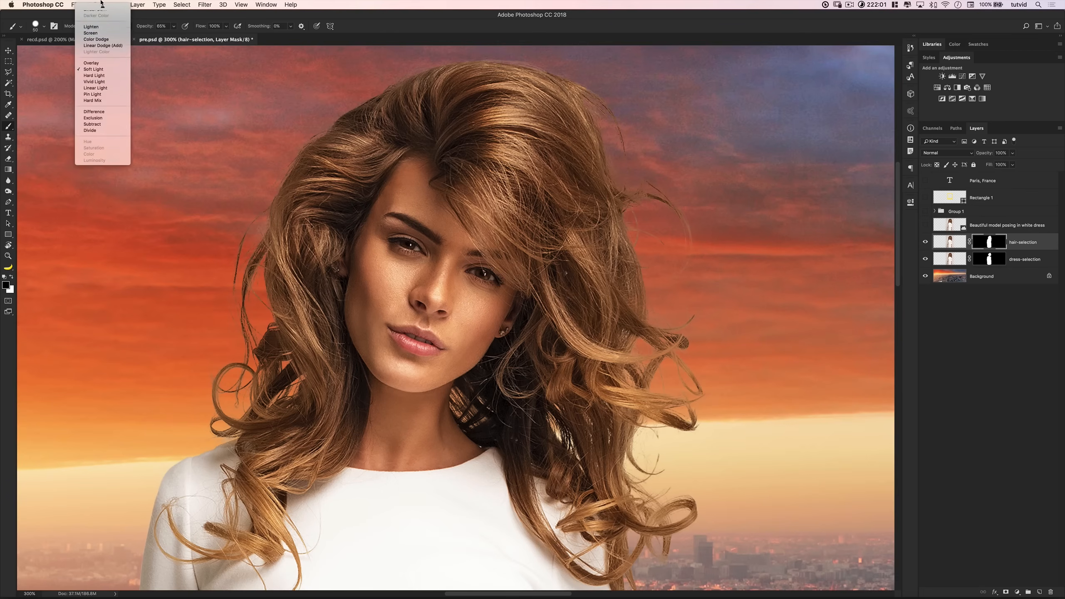
click(367, 65)
mouse_move(697, 199)
mouse_down()
mouse_move(662, 180)
mouse_move(679, 251)
mouse_move(700, 238)
mouse_move(655, 207)
mouse_move(671, 191)
mouse_move(654, 178)
mouse_move(646, 218)
mouse_move(633, 151)
mouse_move(597, 71)
mouse_move(591, 91)
mouse_move(610, 98)
mouse_up()
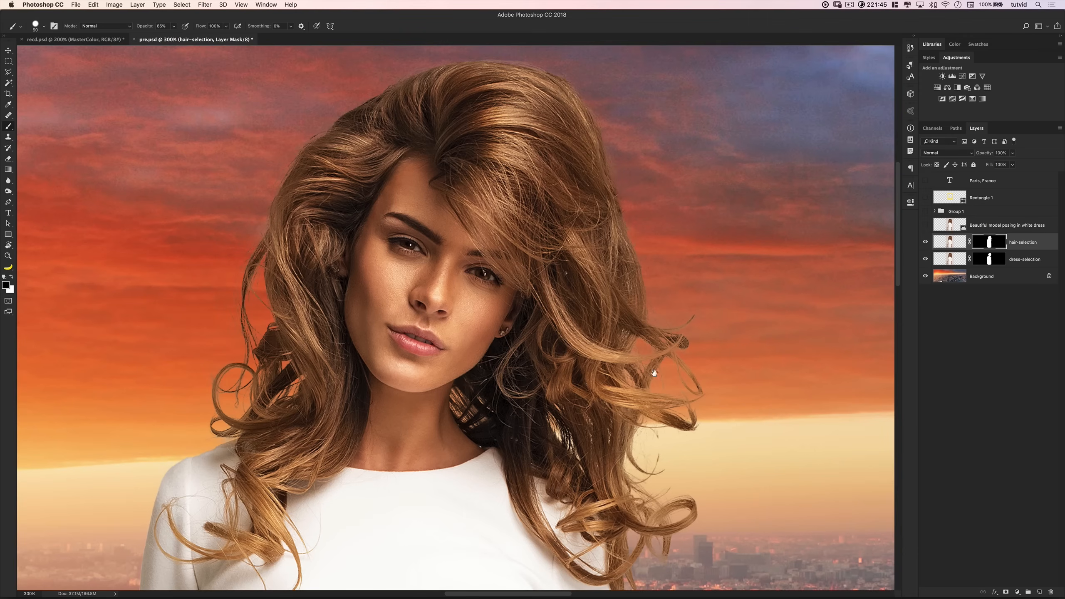
Step: Examine the cutout's hair and dress edges up close and against the whole city background
scroll(654, 373, down, 5)
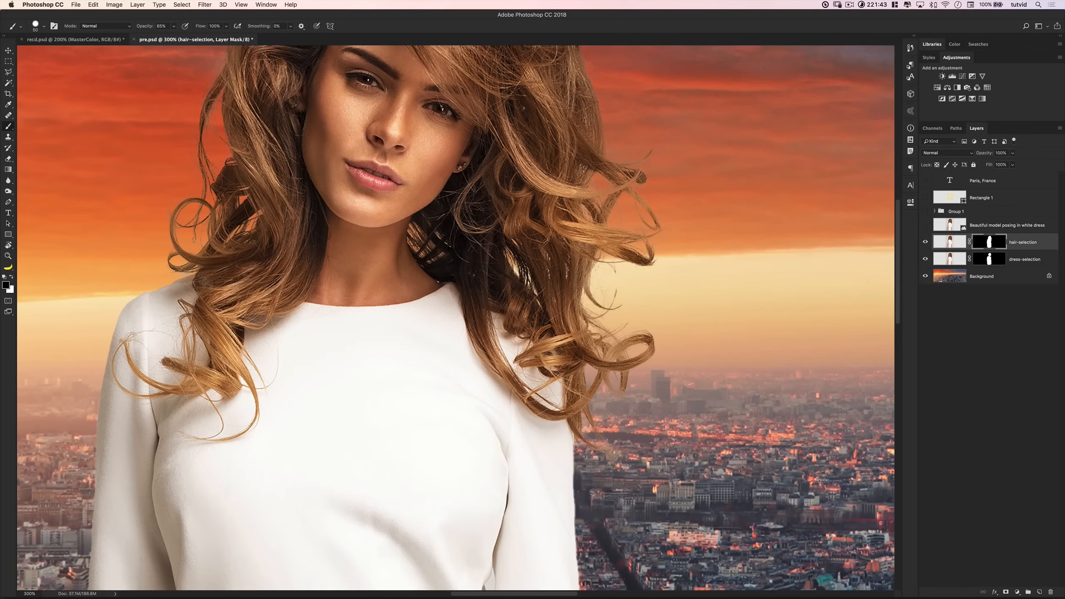
scroll(591, 367, down, 8)
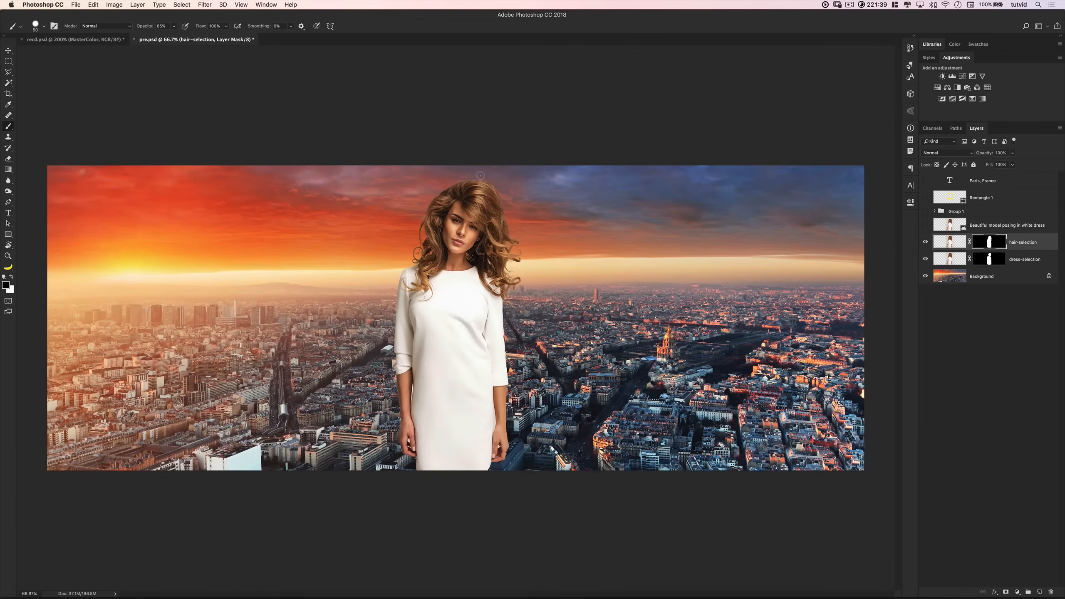
key(z)
click(458, 256)
click(459, 256)
drag(475, 247, 469, 271)
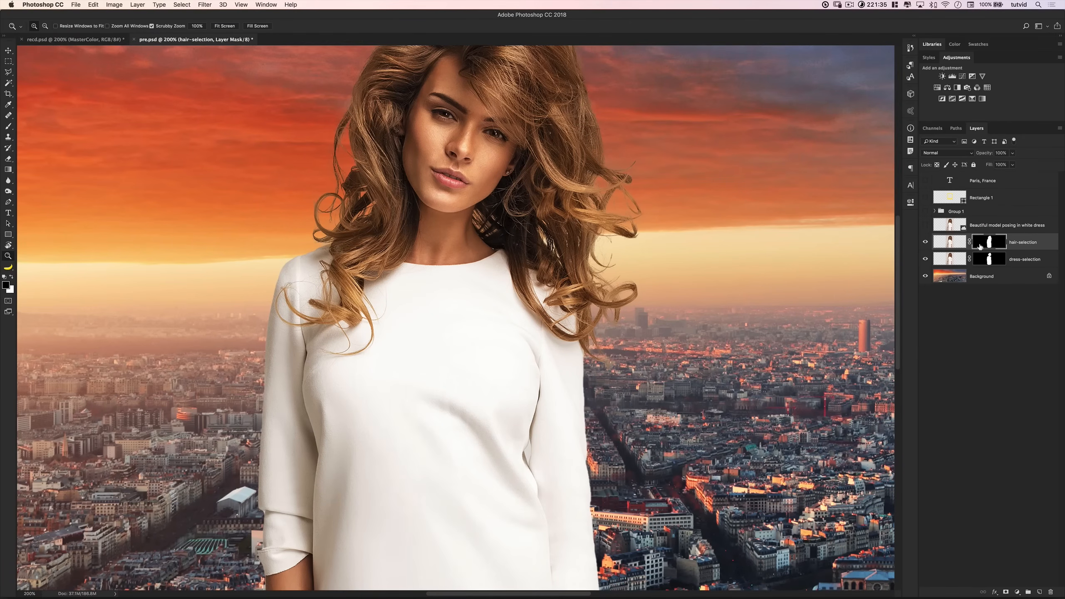
key(super+minus)
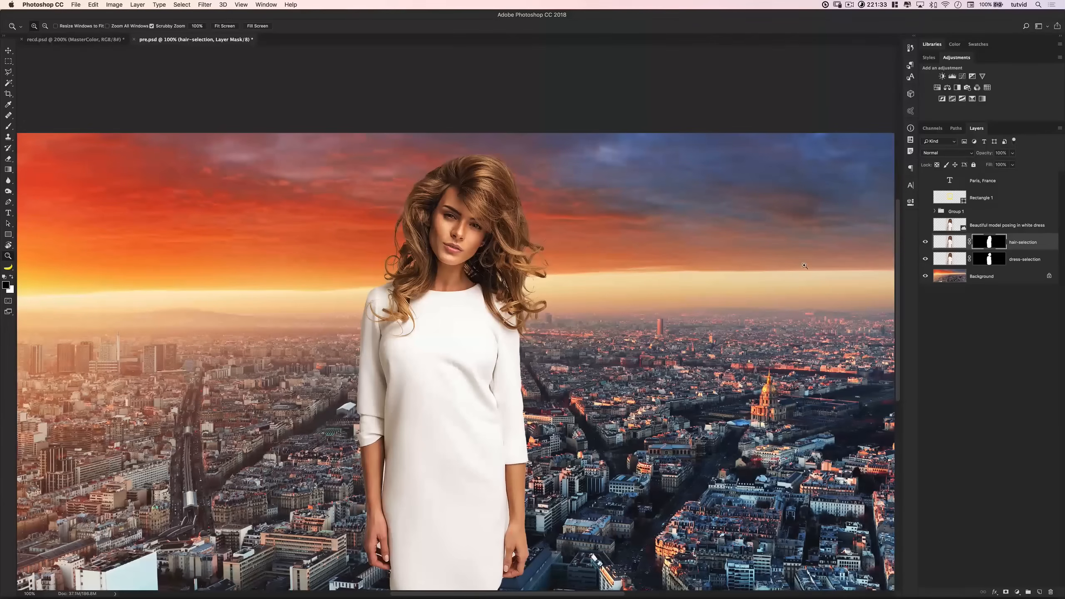
scroll(476, 493, down, 1)
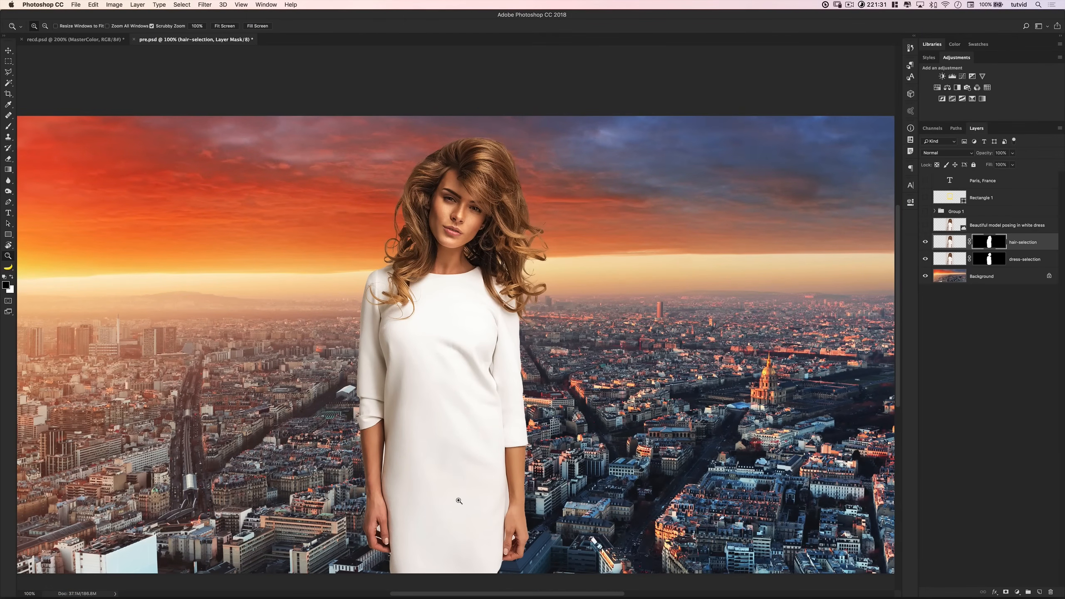
Step: Set the brush to 100% opacity and 300 px, and paint black over the dress and arms on the hair-selection layer mask
key(b)
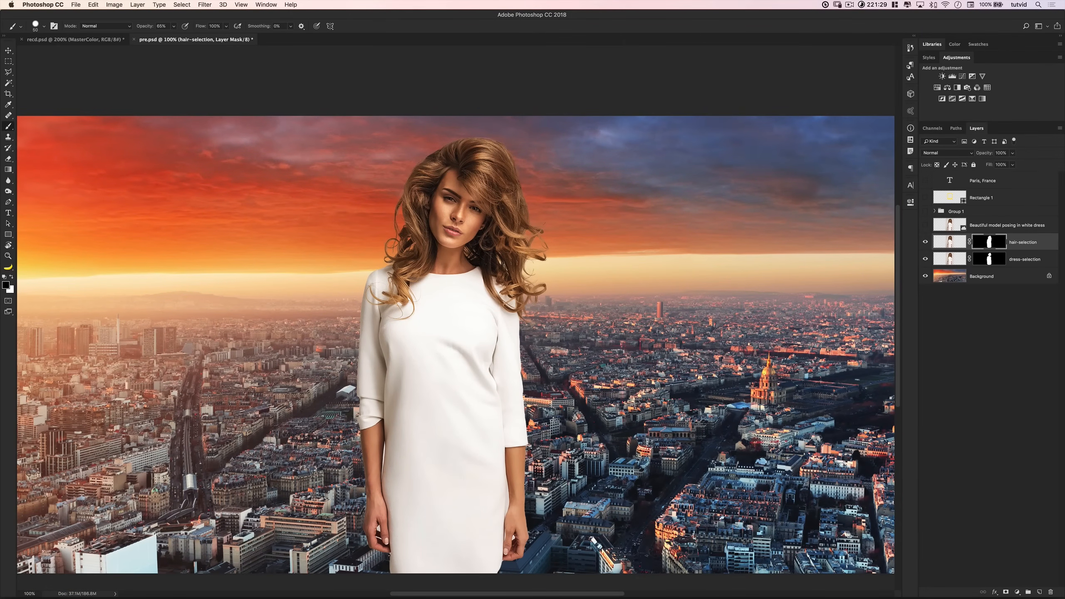
click(173, 27)
drag(191, 37, 282, 86)
key(Return)
key(bracketright)
key(bracketright)
key(bracketright)
key(bracketright)
key(bracketright)
key(bracketright)
key(bracketright)
key(bracketright)
key(bracketright)
key(bracketright)
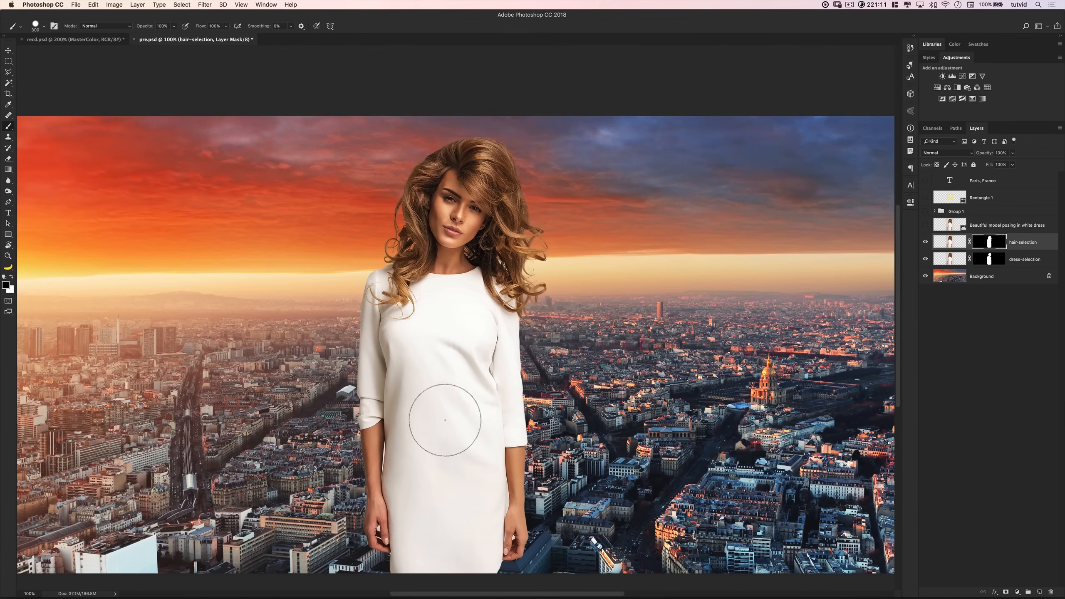
drag(470, 368, 545, 361)
Step: Target the dress-selection layer mask for work around the hand on the image's left, and set the brush mode to Soft Light
key(z)
click(378, 458)
click(378, 458)
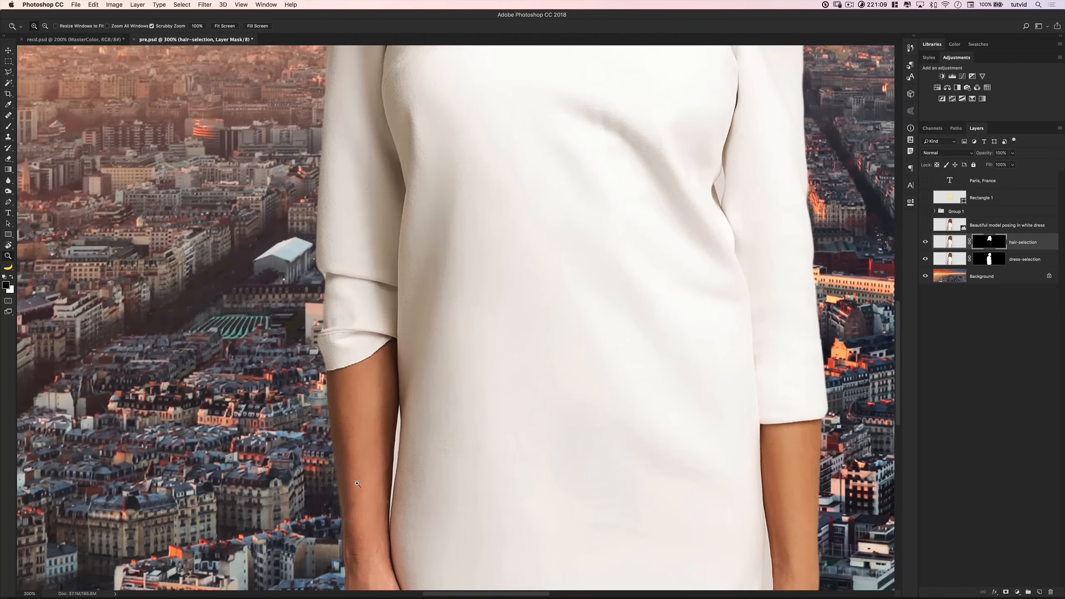
drag(369, 521, 418, 270)
drag(393, 385, 373, 334)
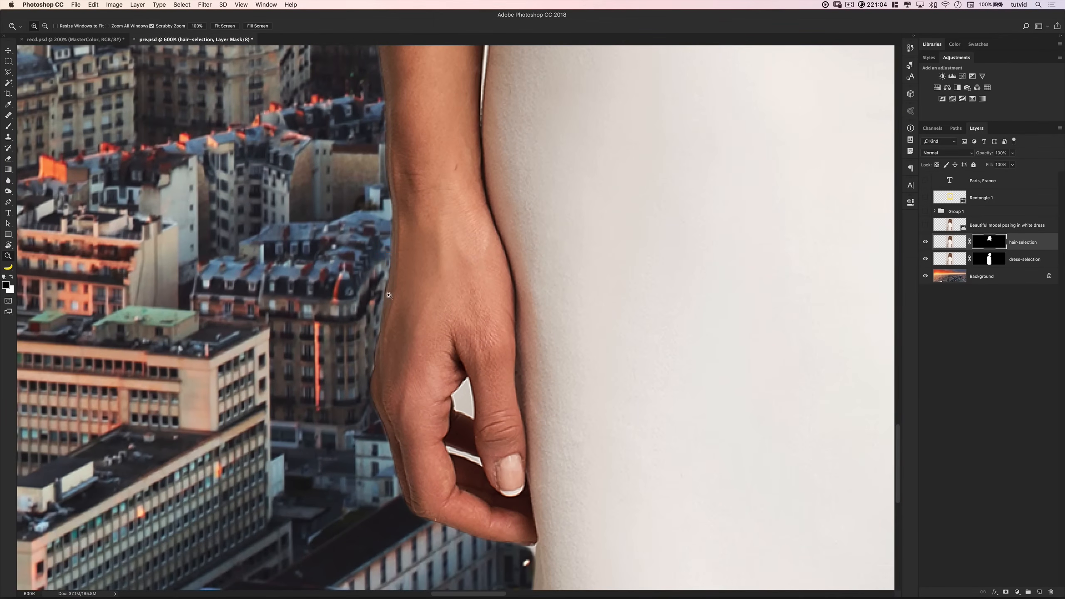
click(989, 259)
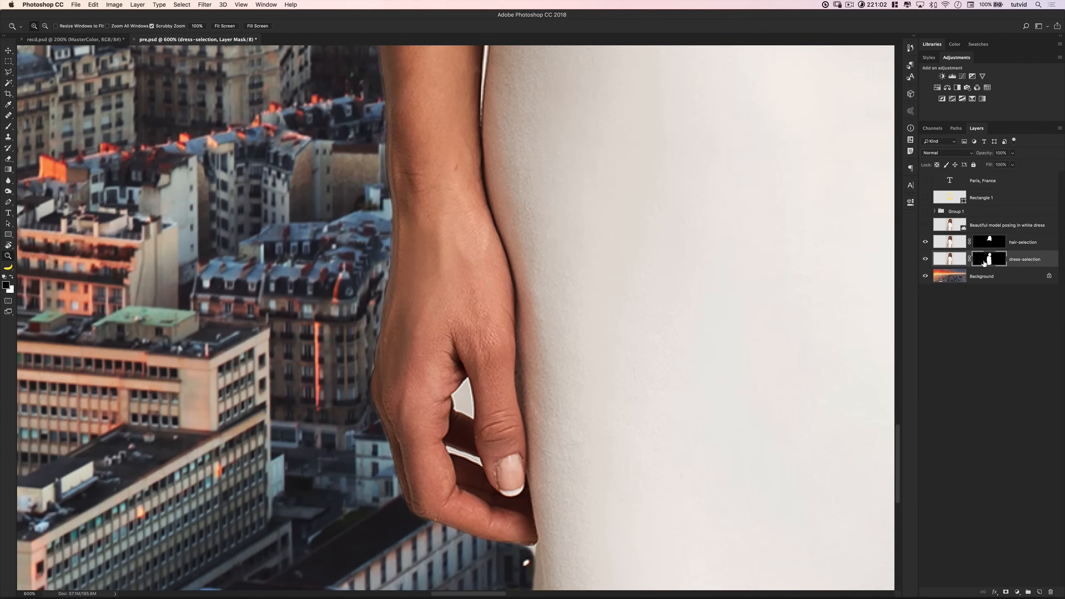
key(b)
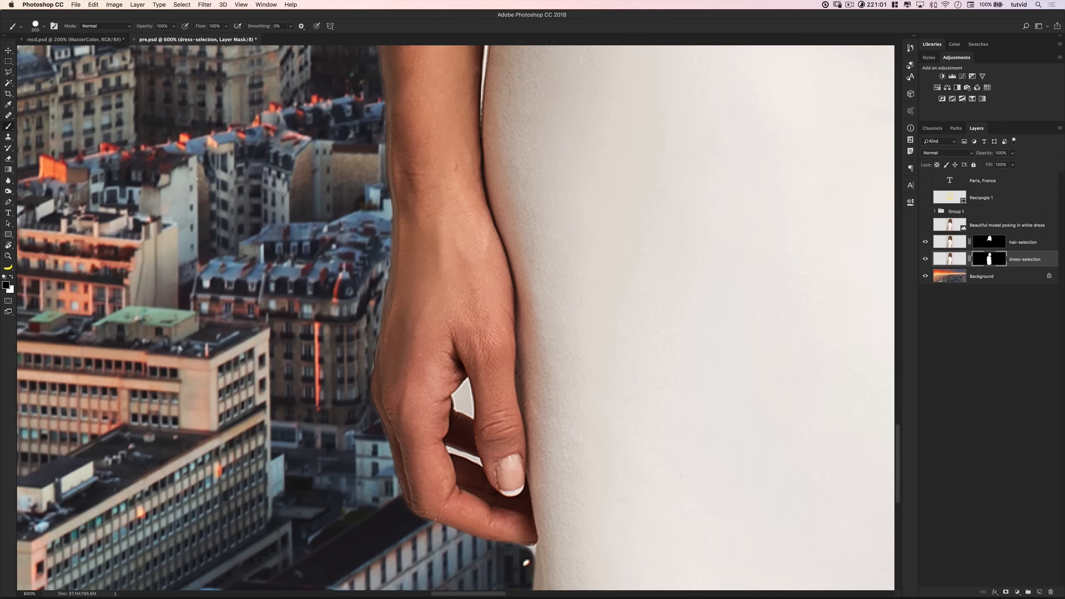
click(116, 26)
click(100, 135)
Step: Reduce the brush to 125 px and paint black on the dress-selection mask along the outer edge of the wrist and hand
key(bracketleft)
key(bracketleft)
key(bracketleft)
key(bracketleft)
key(bracketleft)
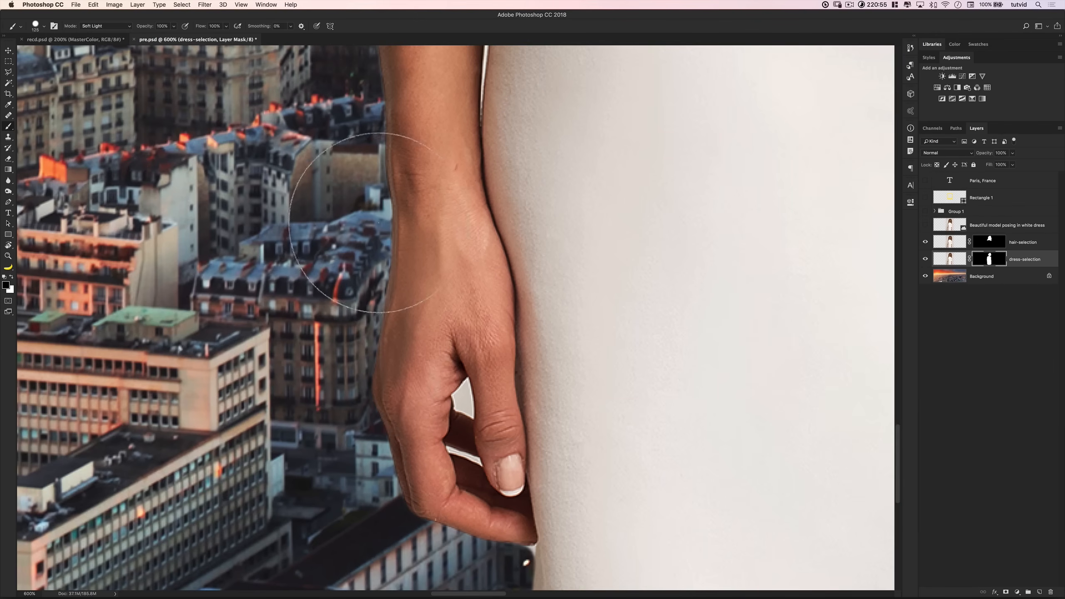
drag(442, 373, 425, 225)
Step: Shrink the brush to a few pixels and clean up the mask fringe where the fingertips meet the dress
key(bracketleft)
key(bracketleft)
key(bracketleft)
key(bracketleft)
key(bracketleft)
key(bracketleft)
key(bracketleft)
key(bracketleft)
key(bracketleft)
key(bracketleft)
key(bracketleft)
key(bracketleft)
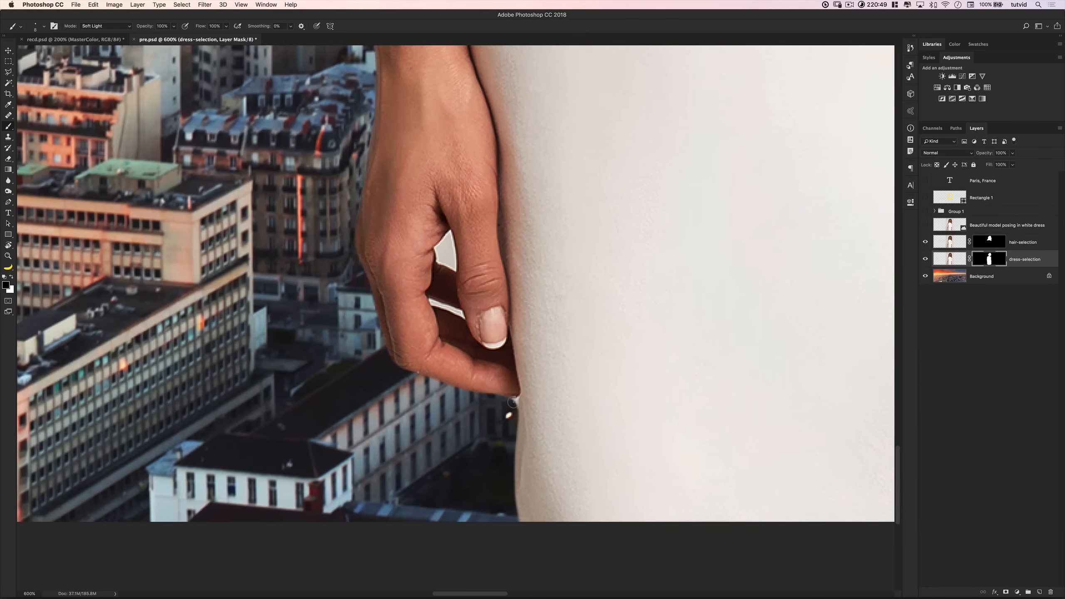
drag(413, 126, 392, 545)
mouse_move(396, 148)
mouse_down()
mouse_move(409, 396)
mouse_move(467, 171)
mouse_up()
Step: Enlarge the brush to 80 px and refine the dress-selection mask along the forearm and sleeve edge on the image's left
key(bracketright)
key(bracketright)
key(bracketright)
key(bracketright)
key(bracketright)
key(bracketright)
key(bracketright)
key(bracketright)
key(bracketright)
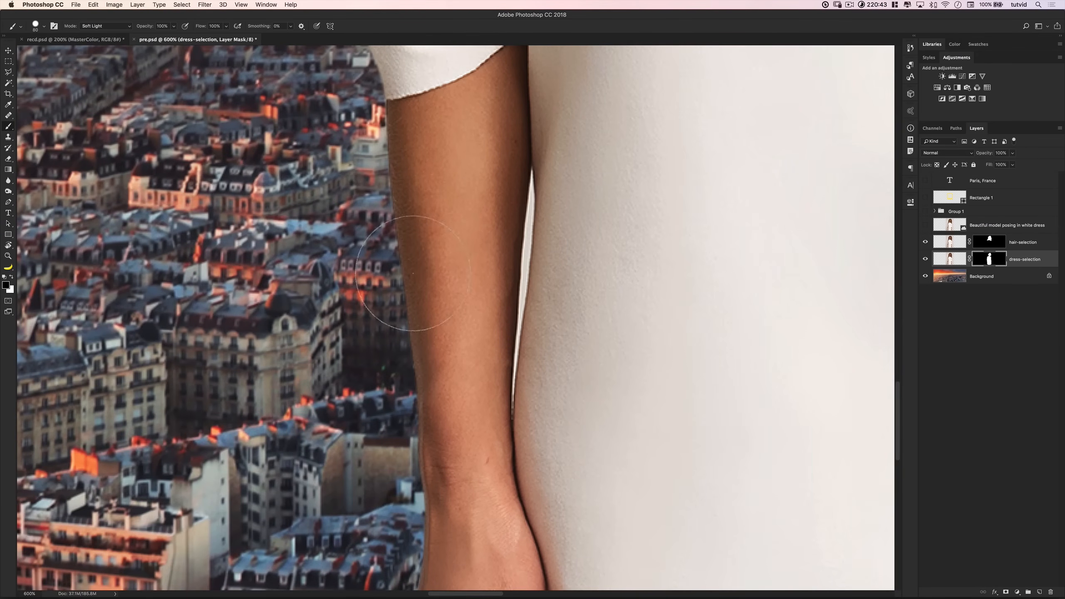
drag(363, 206, 393, 526)
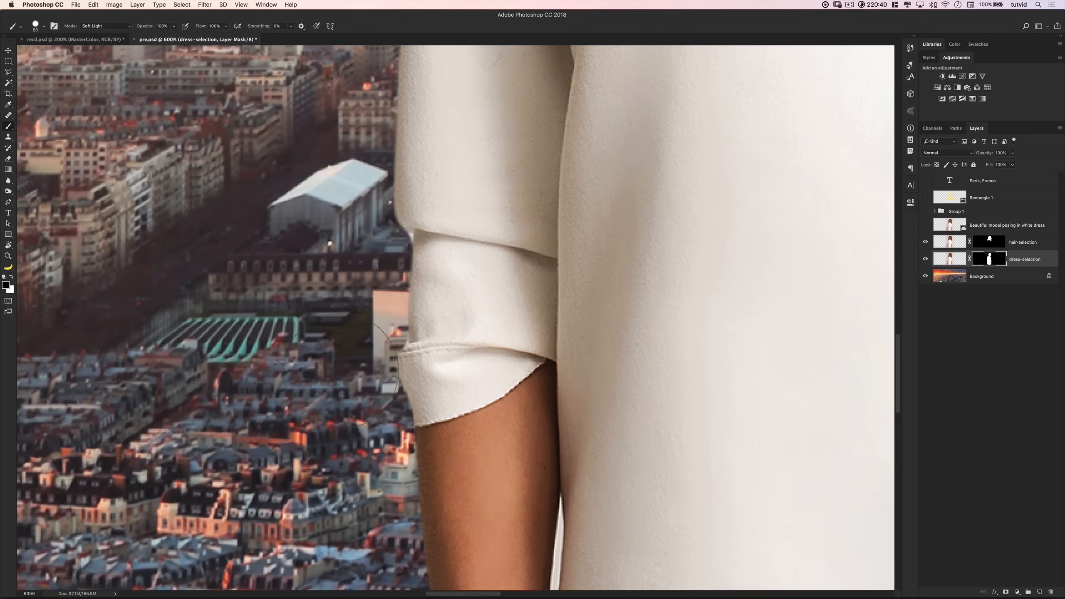
drag(404, 210, 402, 453)
drag(421, 201, 417, 452)
drag(393, 209, 395, 433)
Step: Refine the dress-selection mask along the sleeve, forearm and hand edge on the image's right side
drag(551, 215, 283, 140)
drag(530, 371, 316, 324)
drag(848, 111, 473, 81)
drag(482, 503, 492, 121)
drag(499, 558, 532, 126)
mouse_move(507, 469)
mouse_down()
mouse_move(542, 340)
mouse_move(410, 116)
mouse_move(427, 96)
mouse_up()
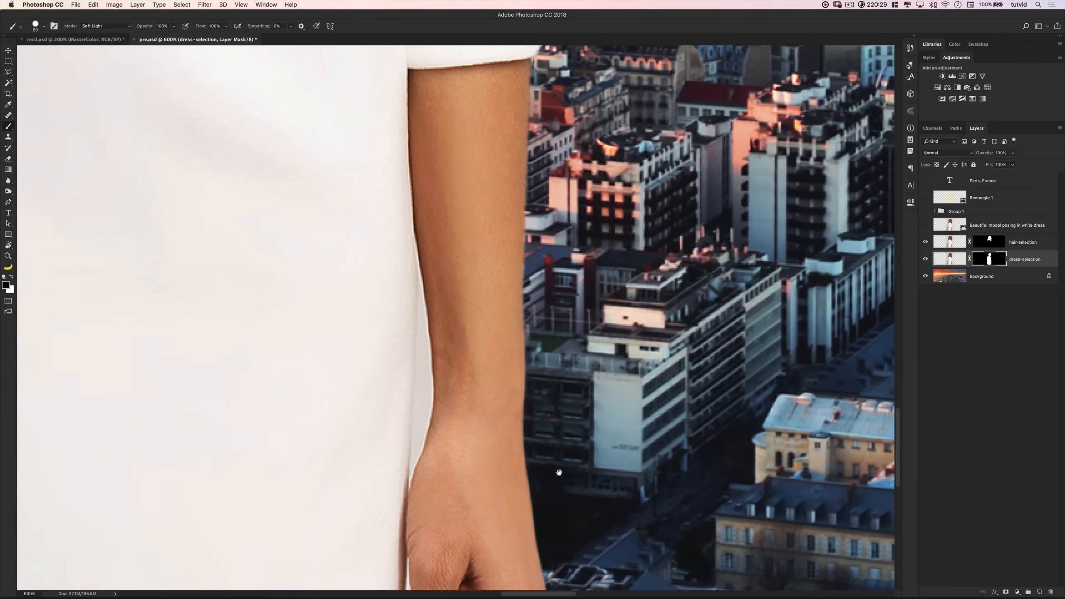
key(super+minus)
key(super+minus)
key(super+minus)
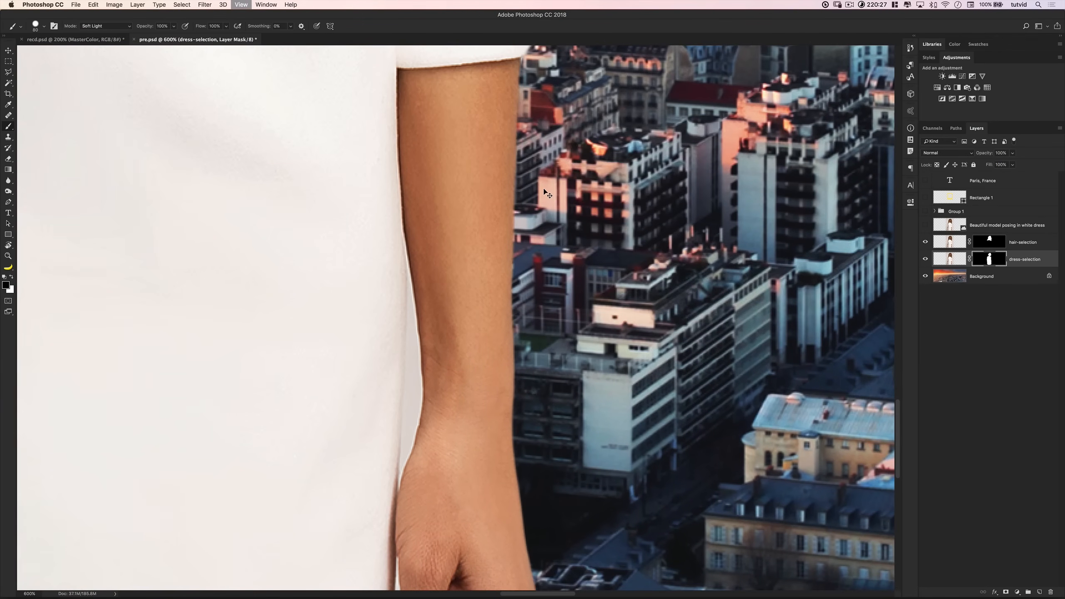
key(super+minus)
key(super+minus)
key(super+minus)
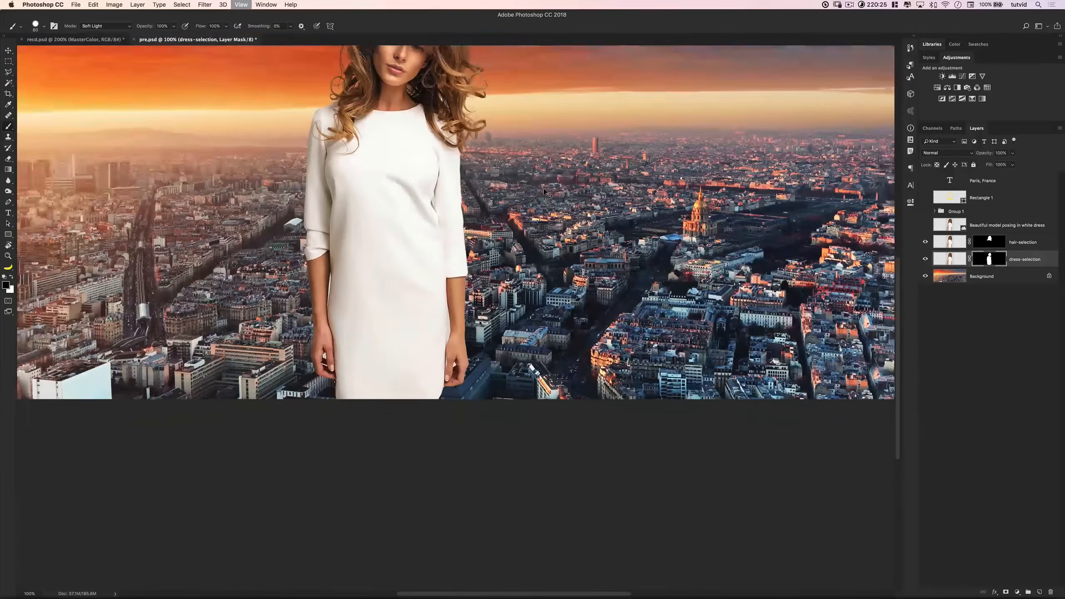
Step: Show and select the original model photo layer above the two masked copies
click(973, 247)
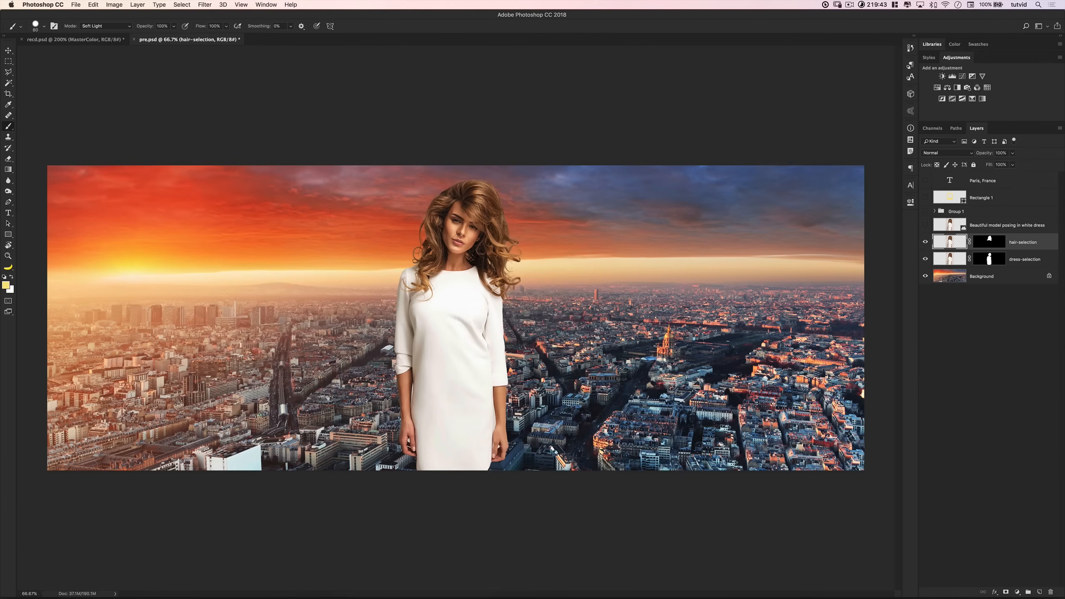
click(925, 225)
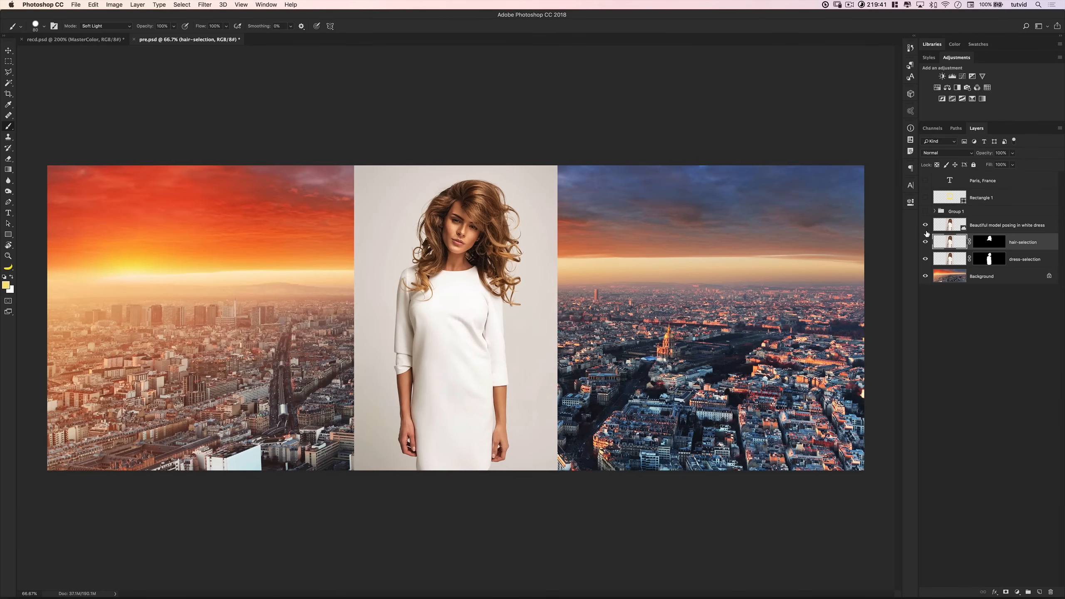
click(944, 231)
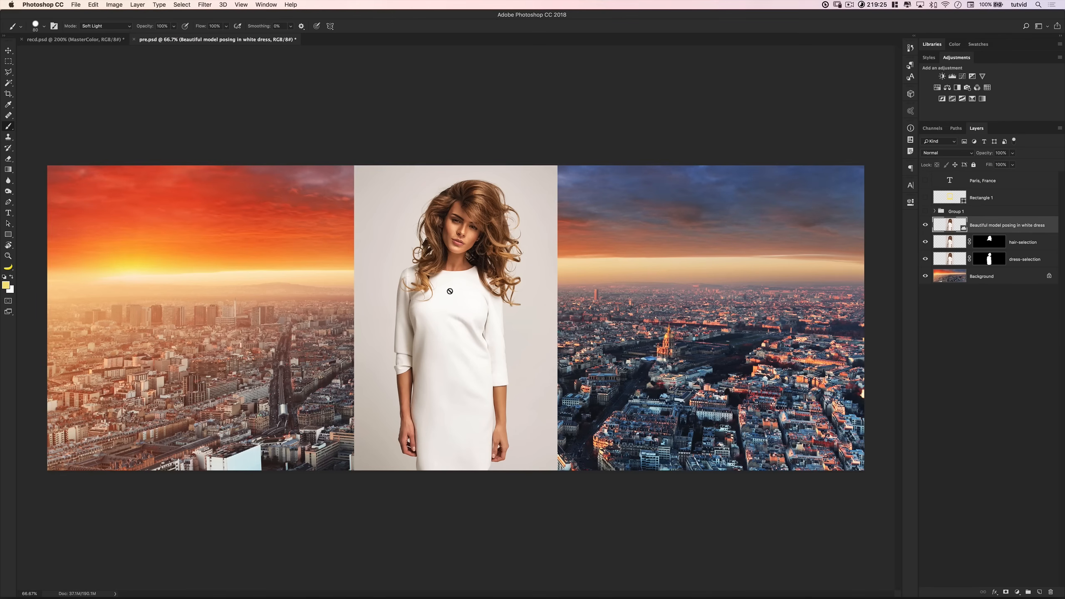
Step: Preview the Alpha 1 channel alone and over the RGB image, and load it as a selection with its overlay hidden
click(940, 129)
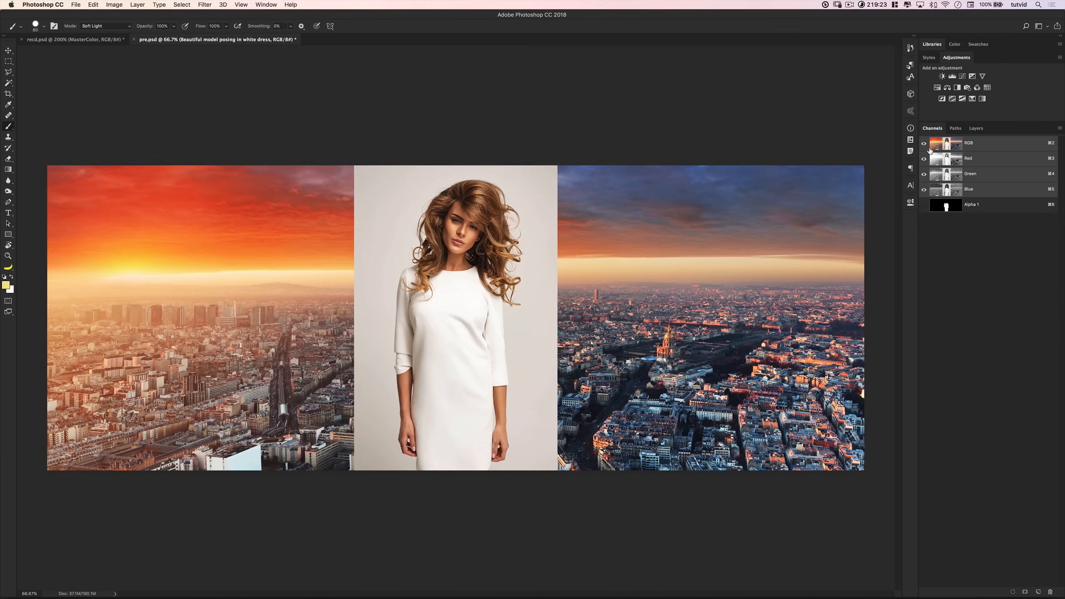
click(953, 209)
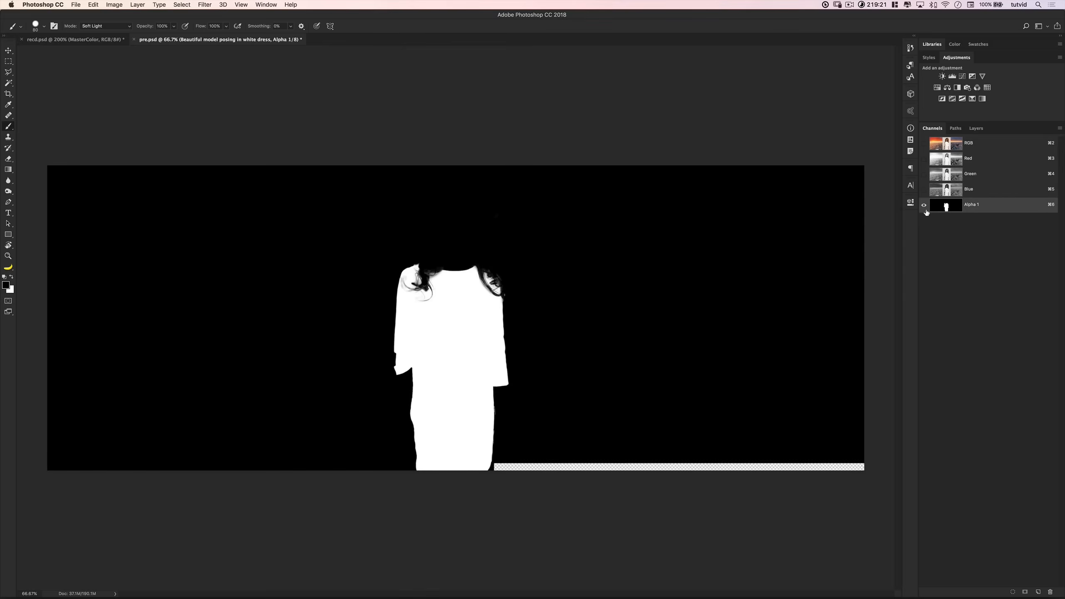
click(924, 143)
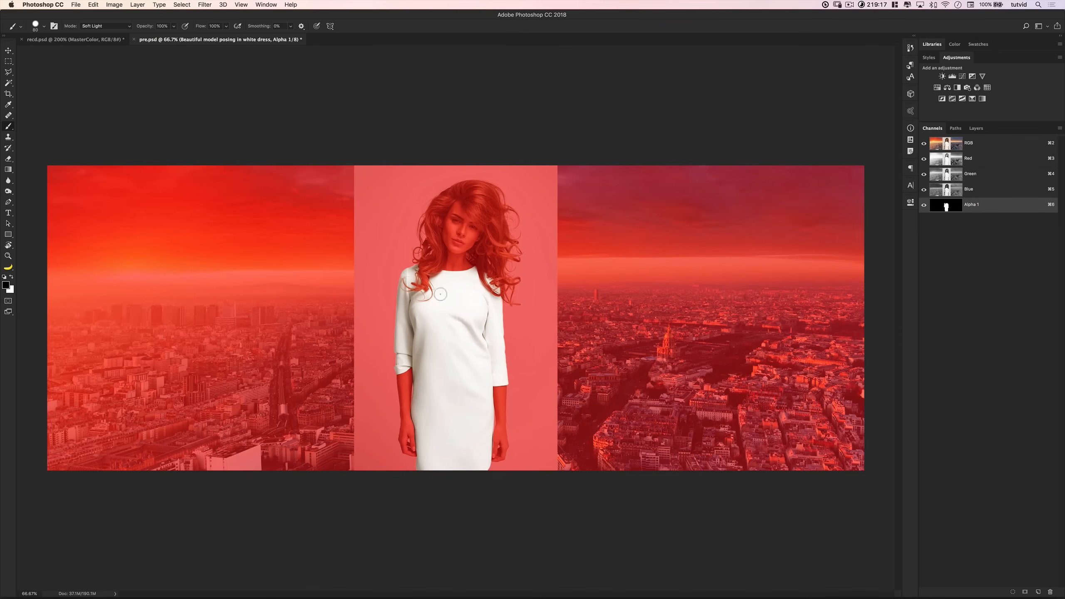
super+click(947, 206)
click(924, 205)
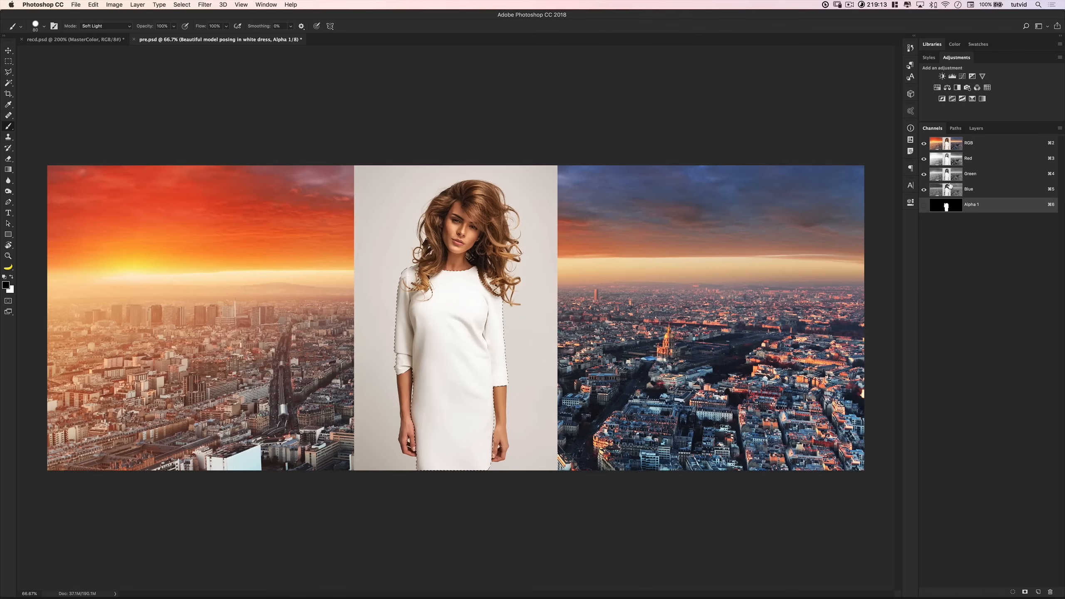
Step: Return to the RGB composite, hide the original model photo layer and make the hair-selection layer active
click(994, 145)
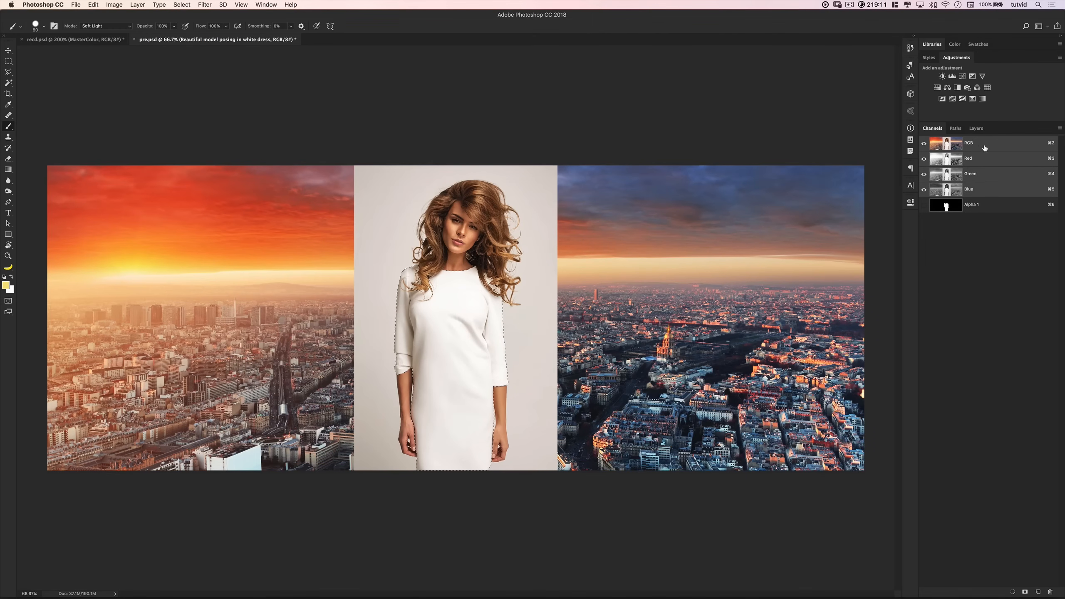
click(975, 129)
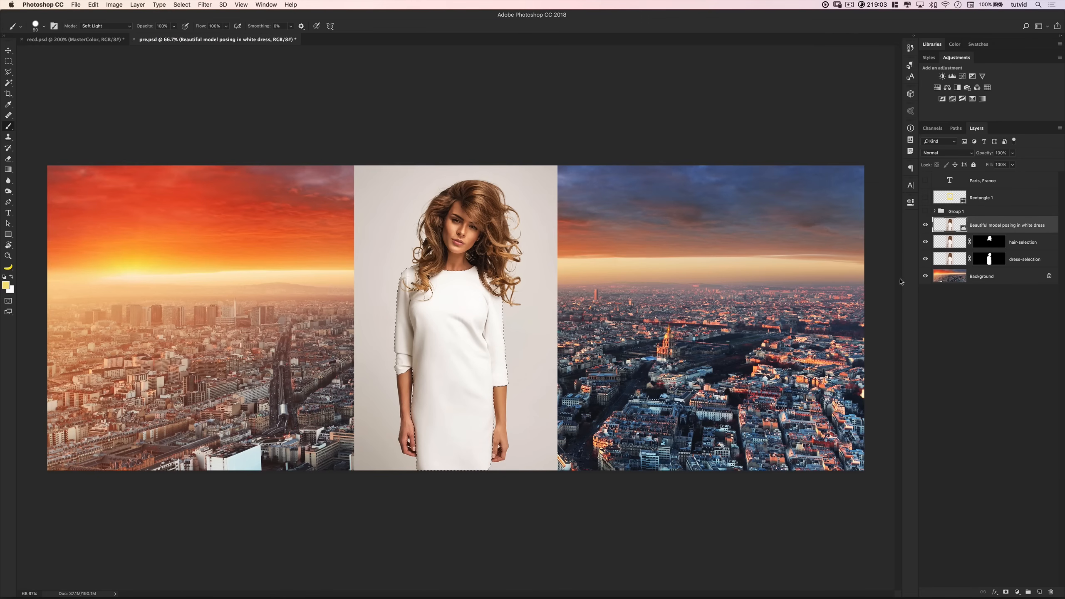
click(925, 225)
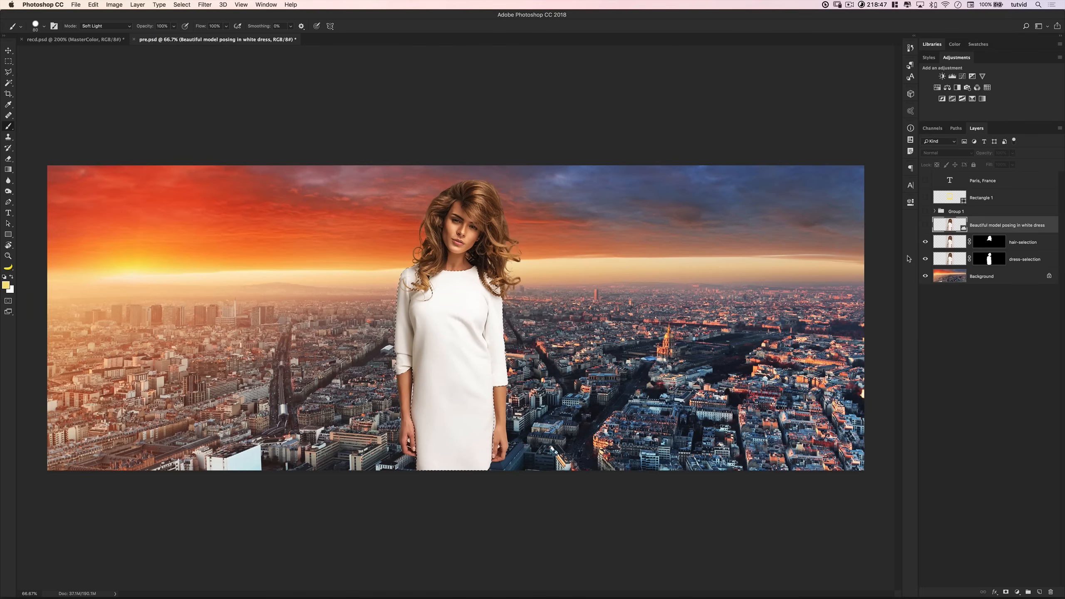
click(944, 240)
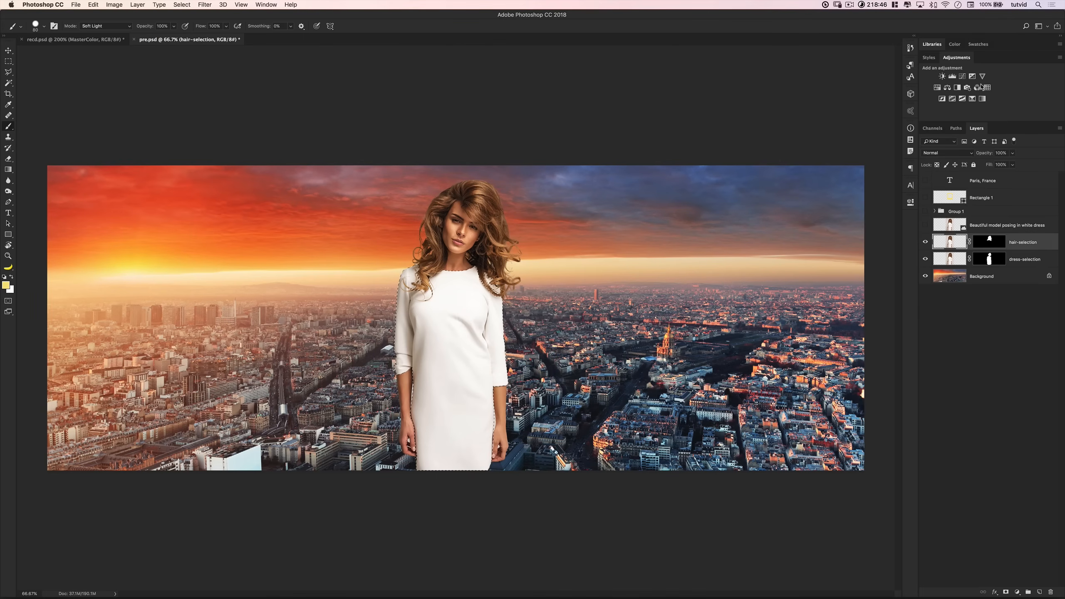
Step: Colorize the selected dress with a Hue/Saturation adjustment at hue 235, saturation 75 and lightness -40, and compare before and after
click(937, 88)
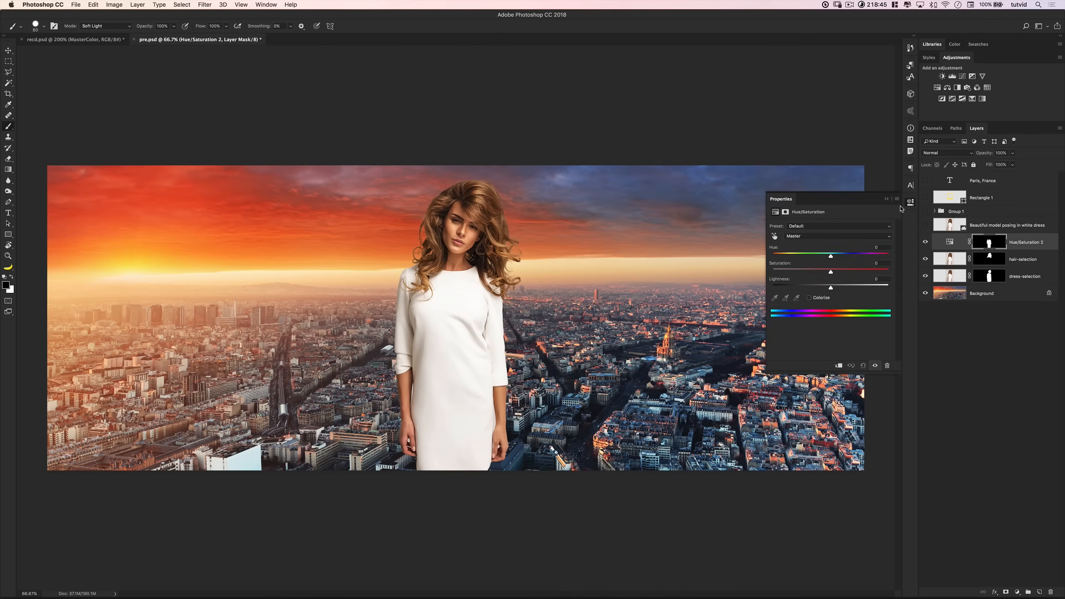
click(808, 298)
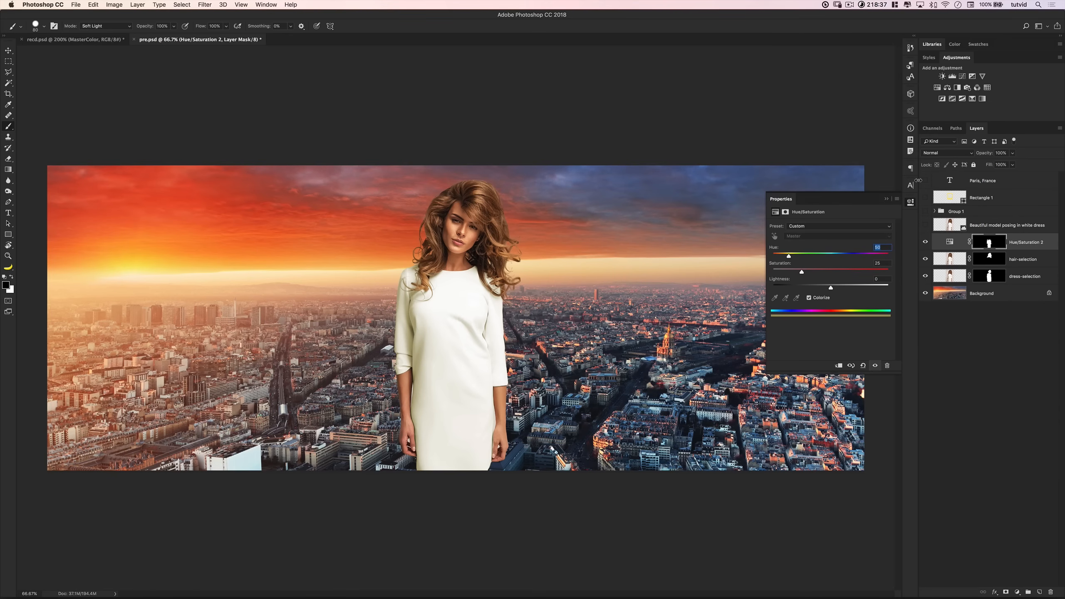
text(235)
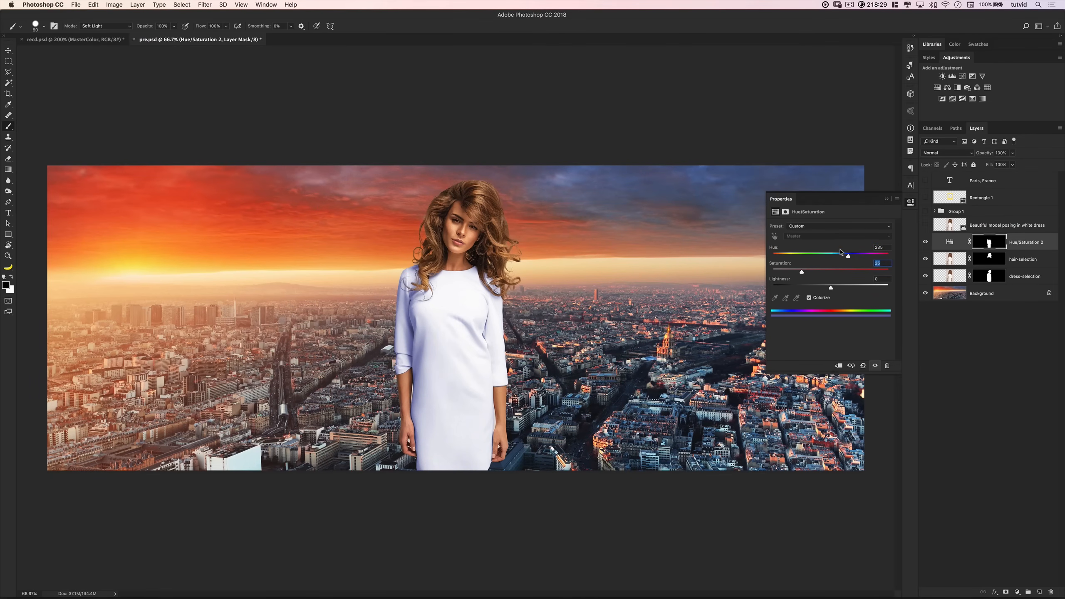
text(75)
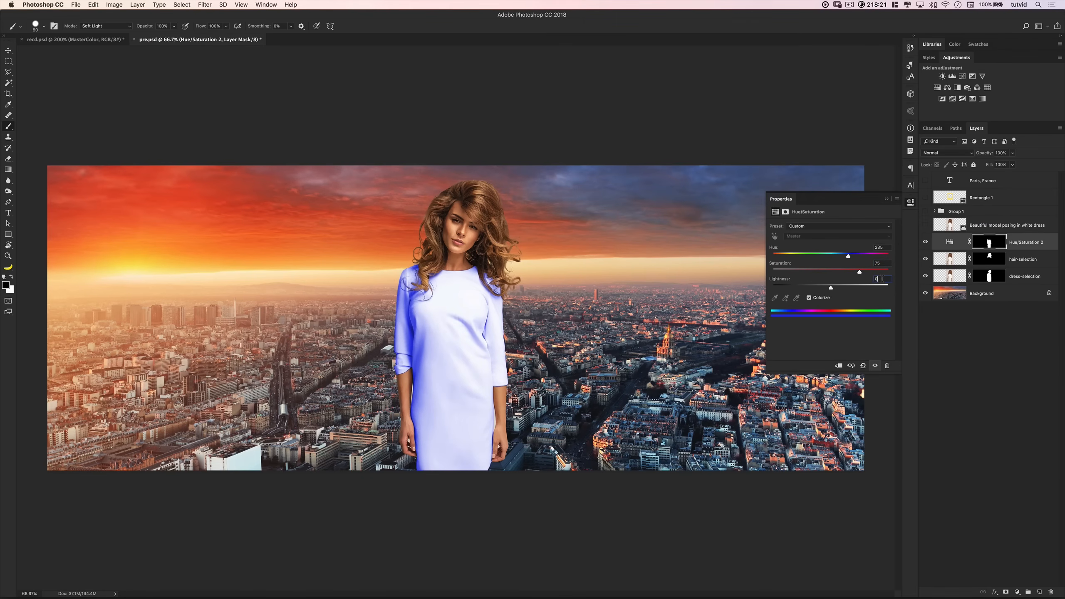
text(-40)
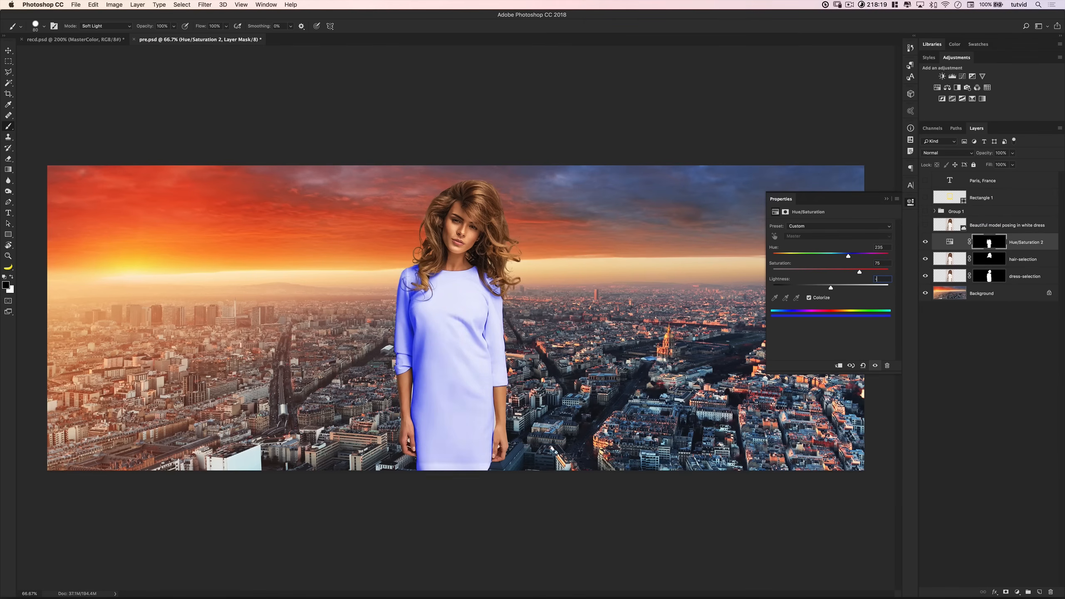
key(Tab)
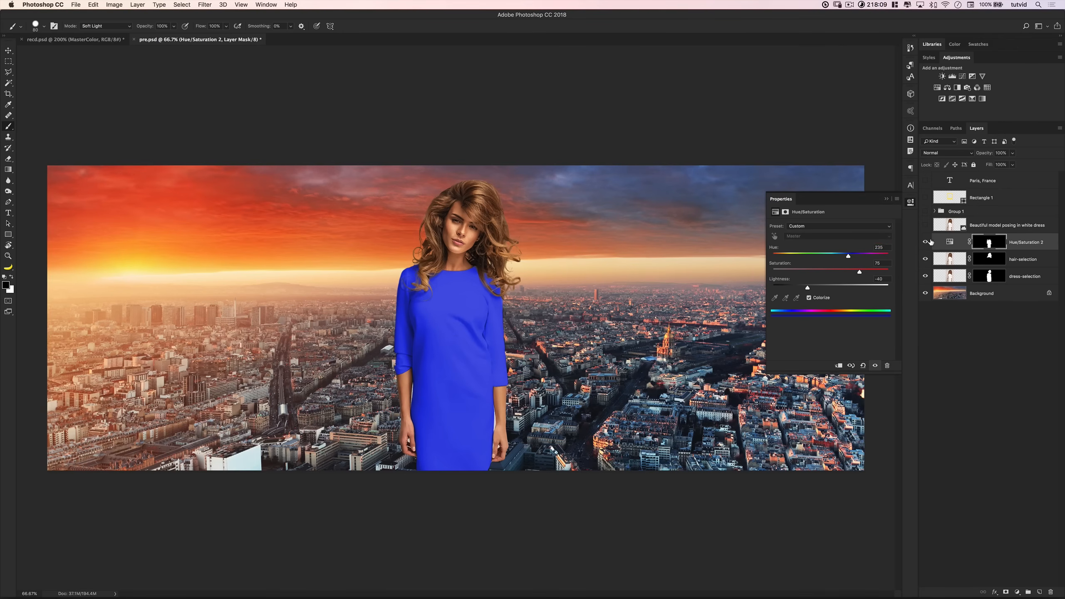
click(925, 242)
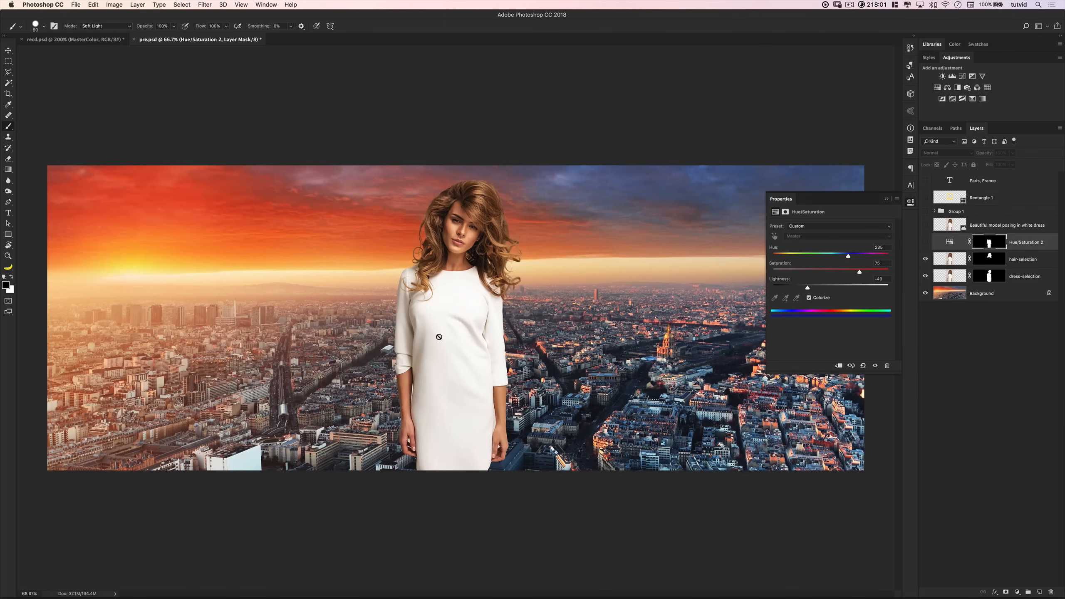
click(925, 242)
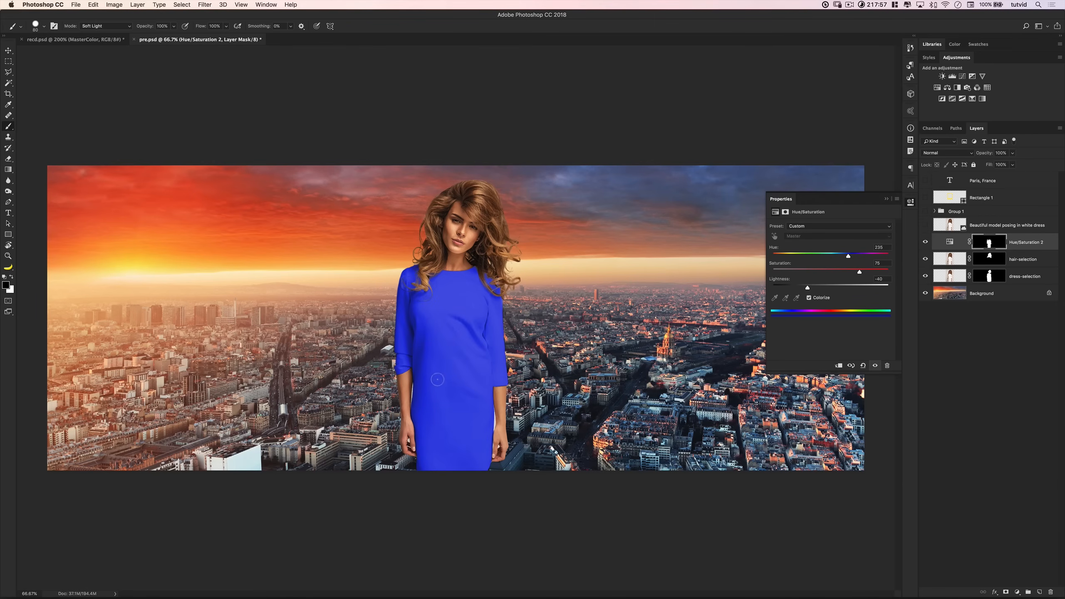
Step: Load the Hue/Saturation mask as a selection and darken the dress with a Levels adjustment, RGB shadow input about 21 and darker midtones
super+click(984, 247)
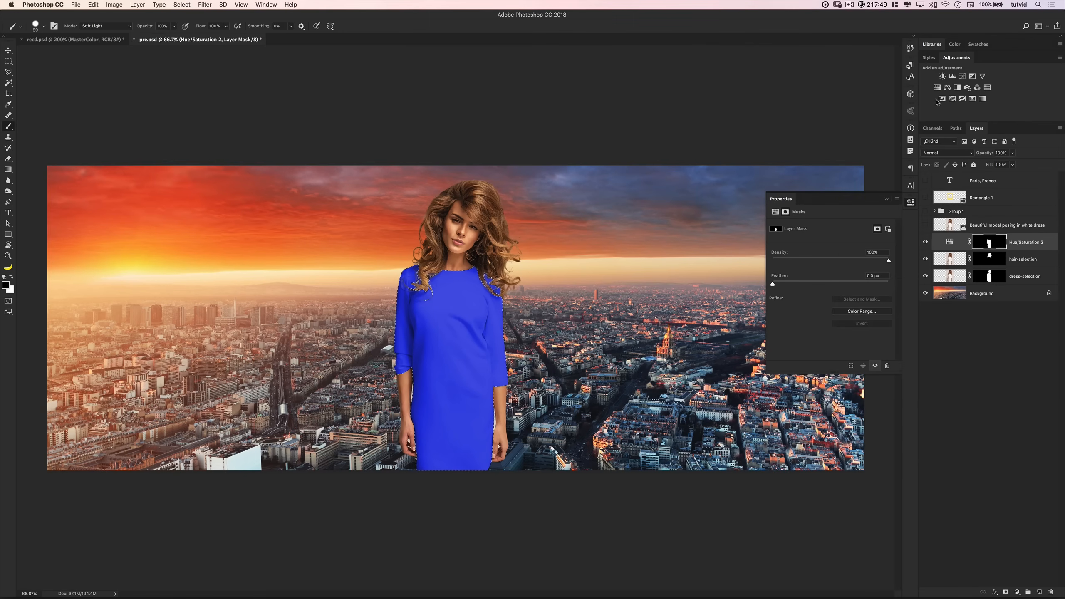
click(952, 76)
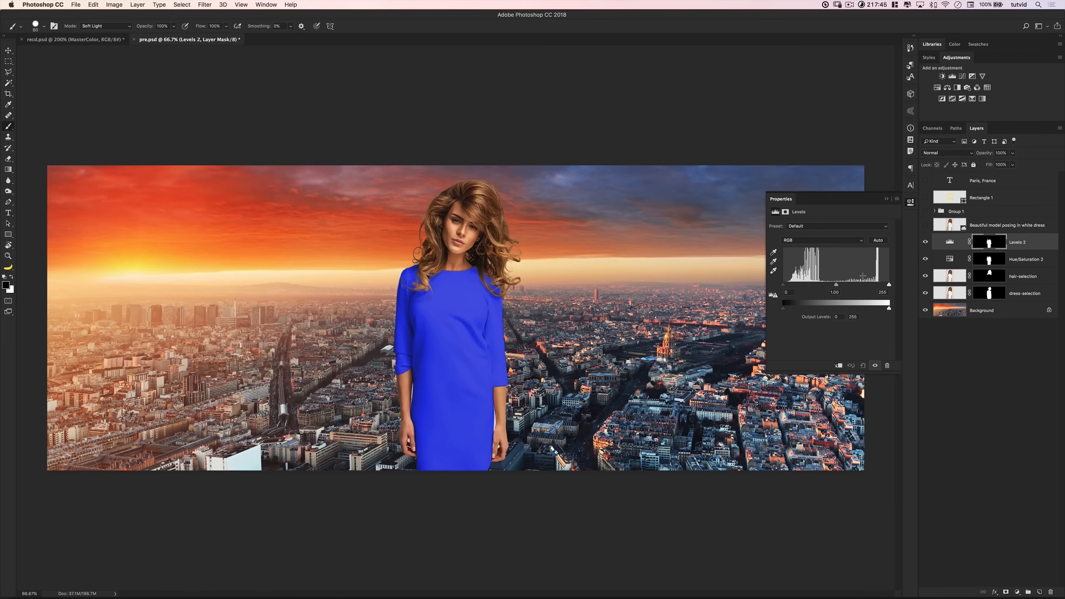
drag(788, 288, 791, 286)
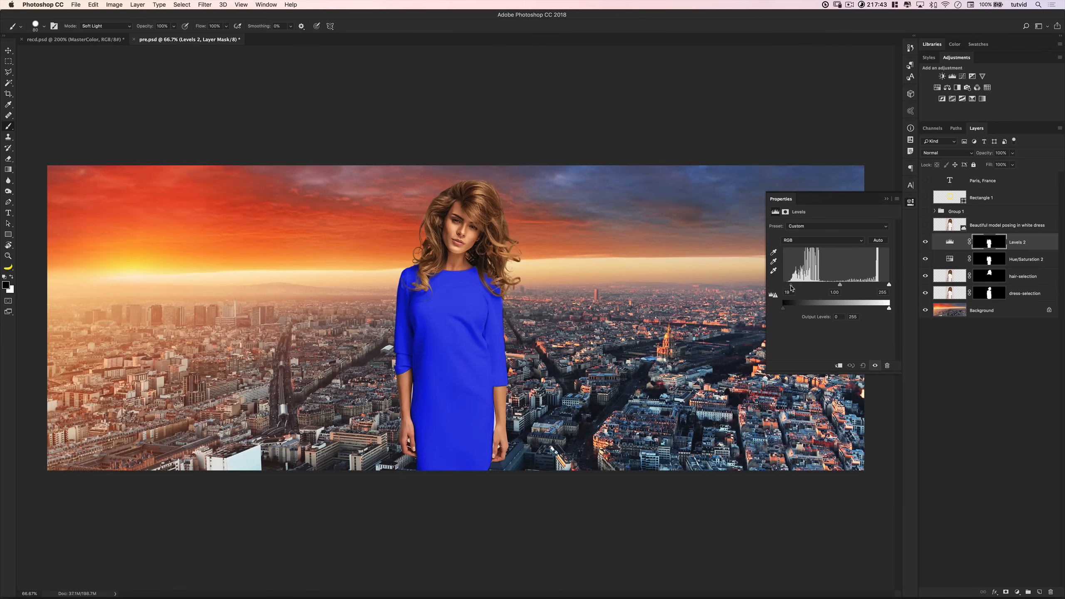
drag(841, 288, 846, 288)
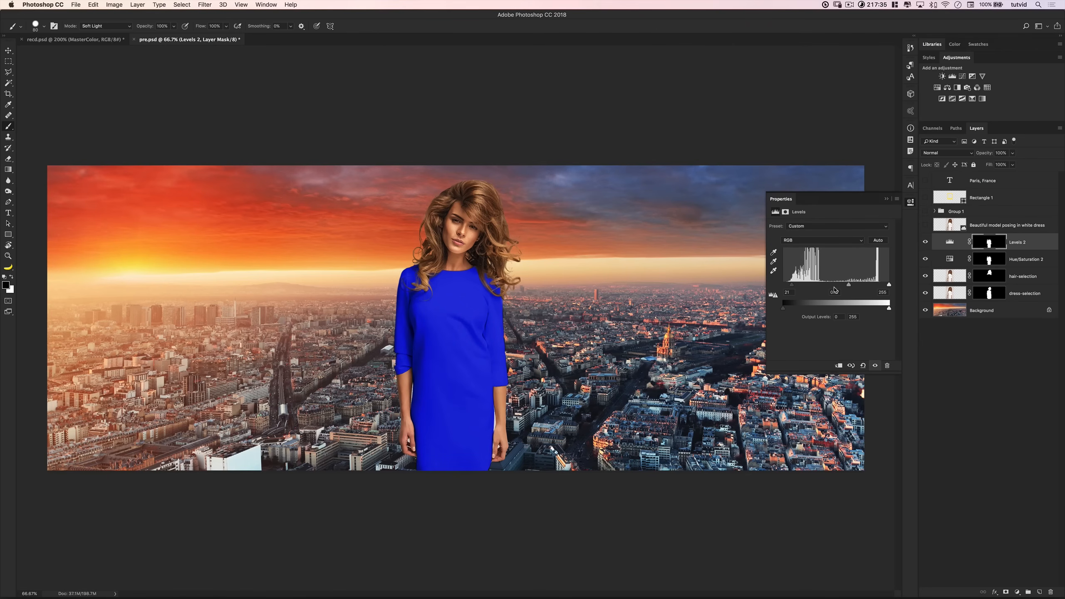
drag(888, 286, 885, 287)
Step: Set the dress Levels adjustment's midtones per channel to 0.61 for Red, 0.81 for Green and 0.63 for Blue
click(823, 241)
click(822, 248)
drag(840, 289, 848, 289)
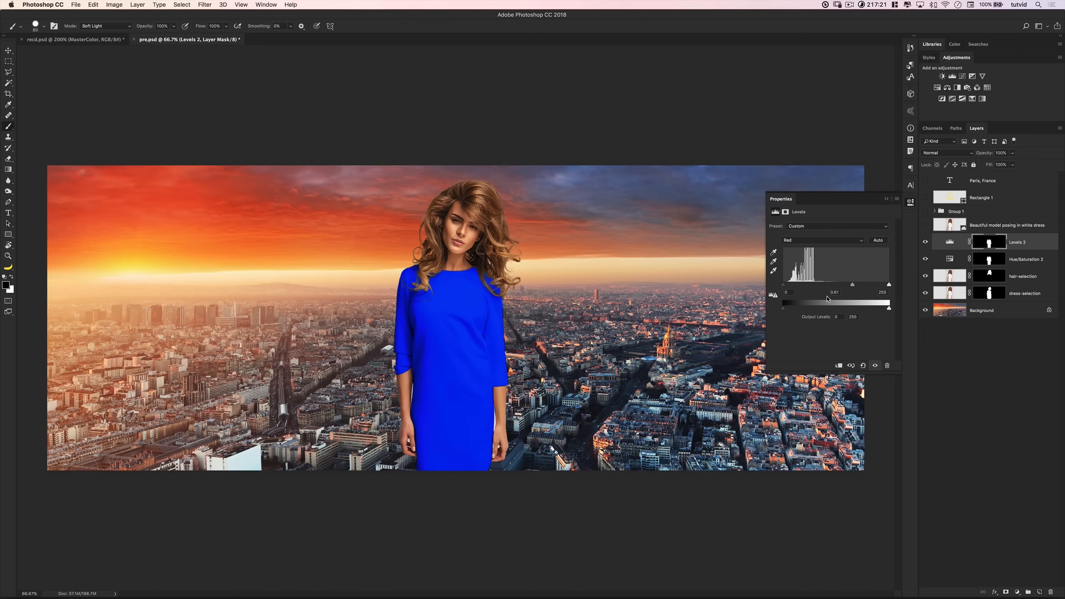
click(831, 227)
click(805, 242)
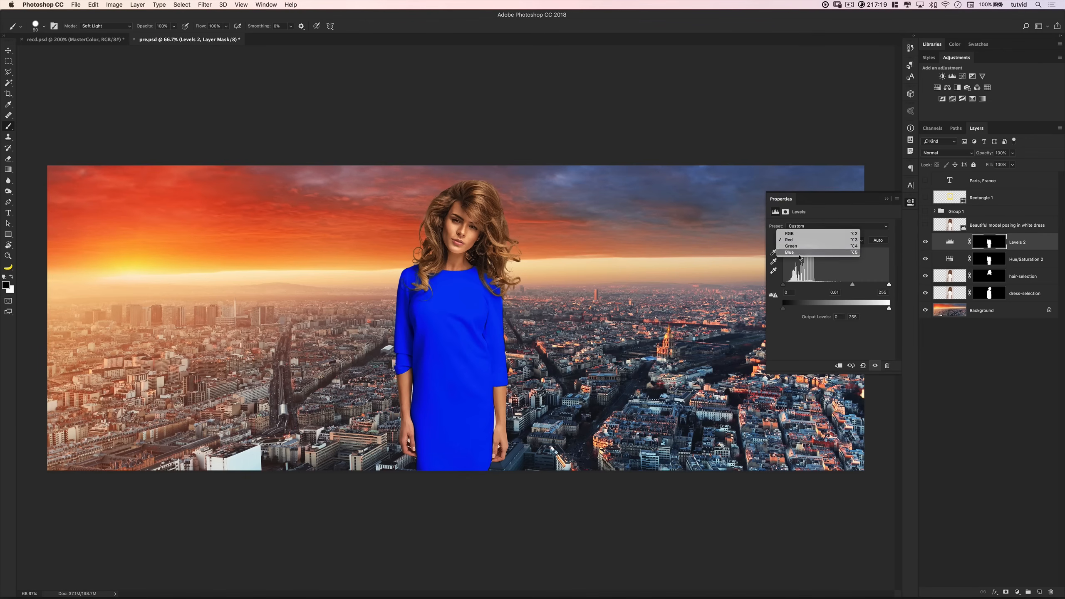
click(800, 247)
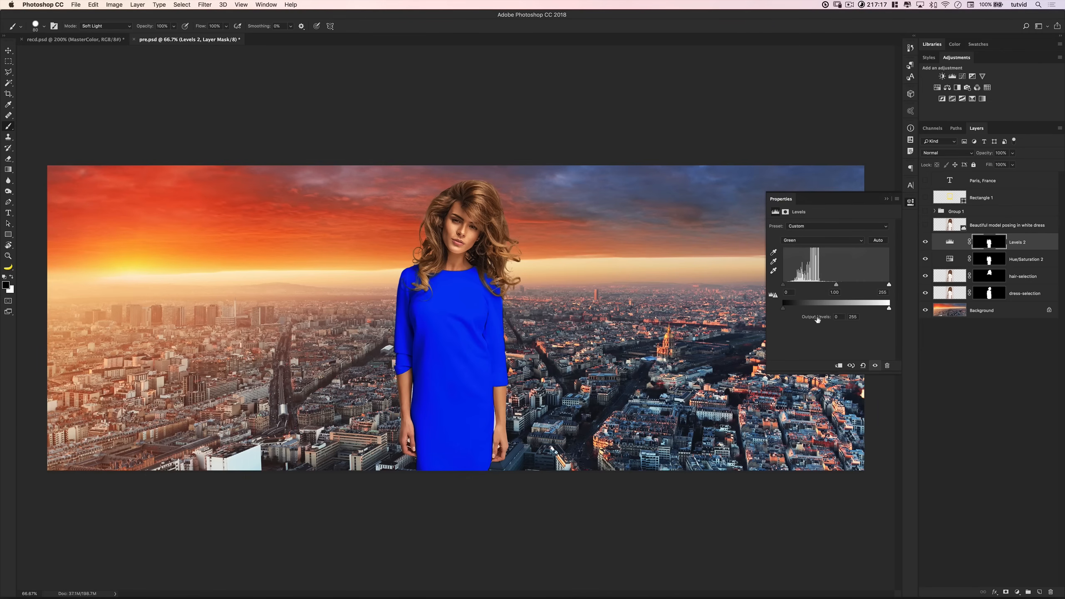
drag(837, 287, 842, 286)
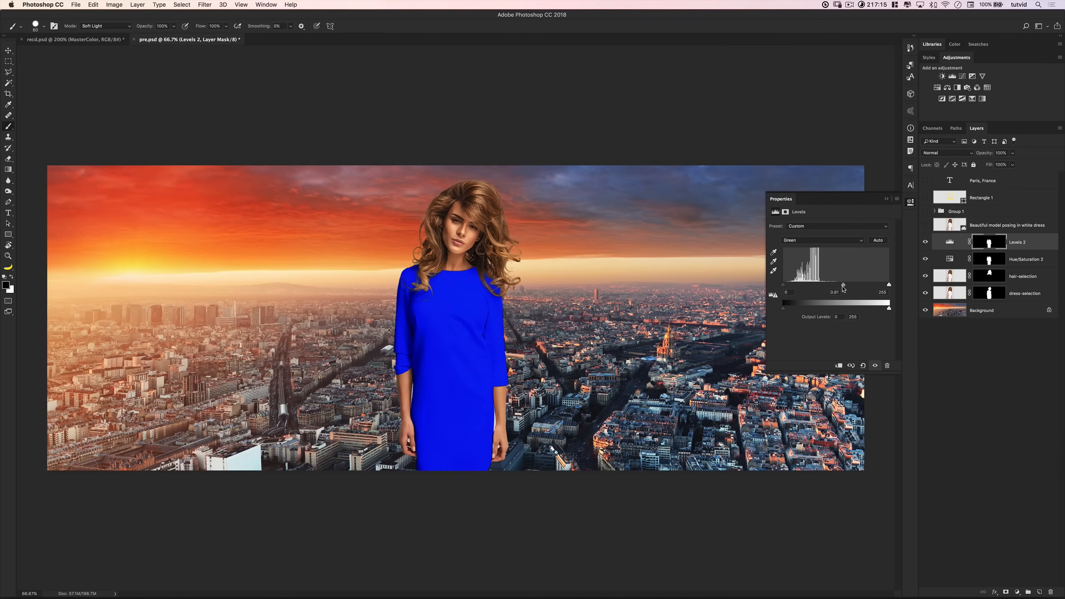
click(833, 241)
click(824, 247)
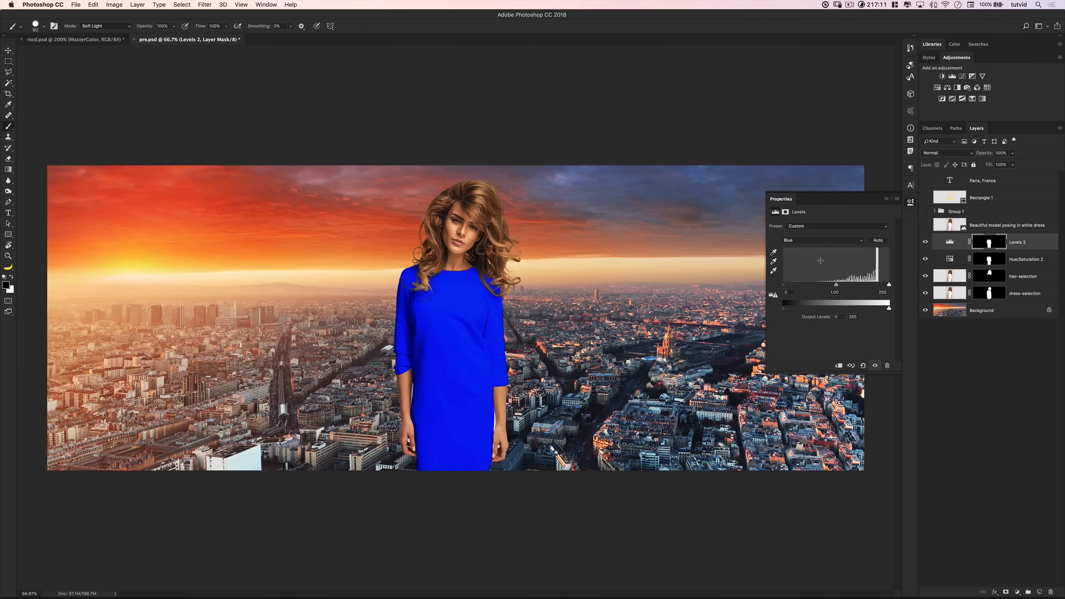
drag(838, 288, 847, 286)
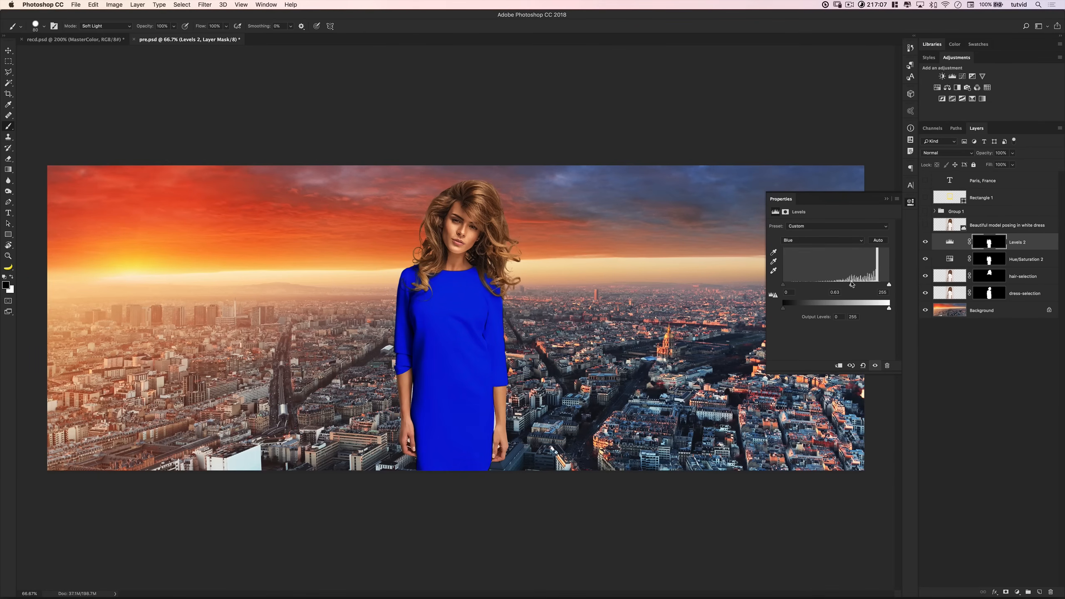
Step: Compare the dress with and without the Levels adjustment, and collapse the adjustment settings
click(925, 242)
click(926, 243)
click(925, 244)
click(926, 243)
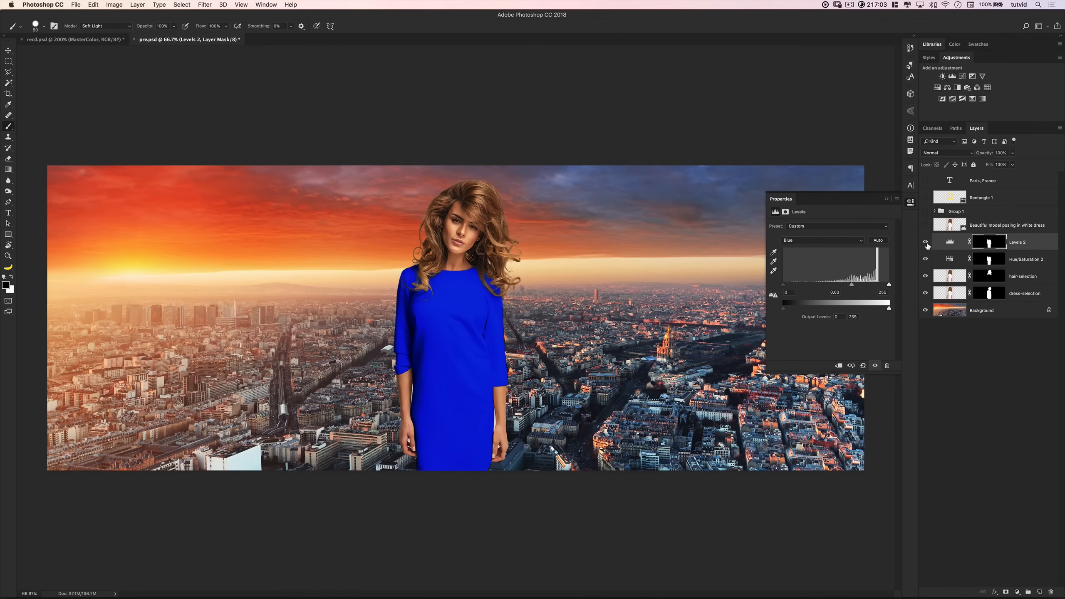
click(911, 203)
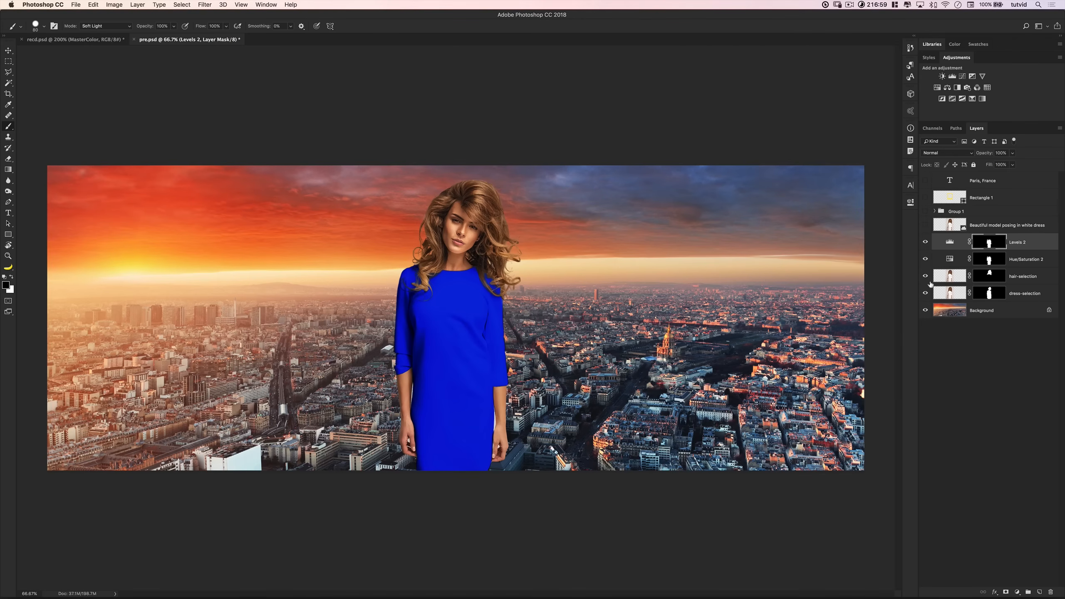
Step: Load the Levels mask as a selection, copy the dress from the original model photo to a new layer, and hide the original
super+click(988, 246)
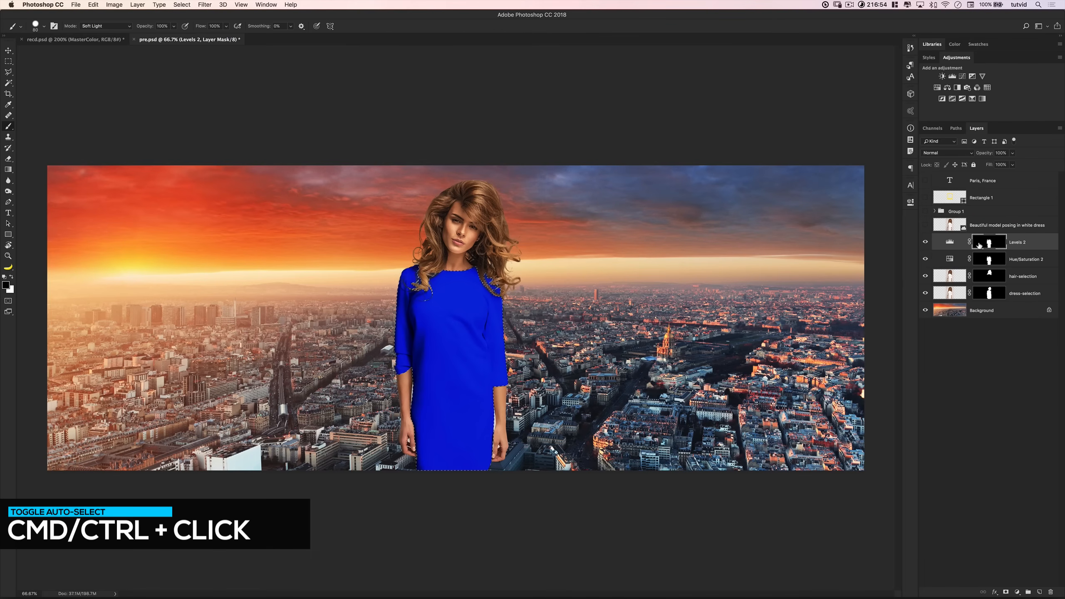
click(925, 226)
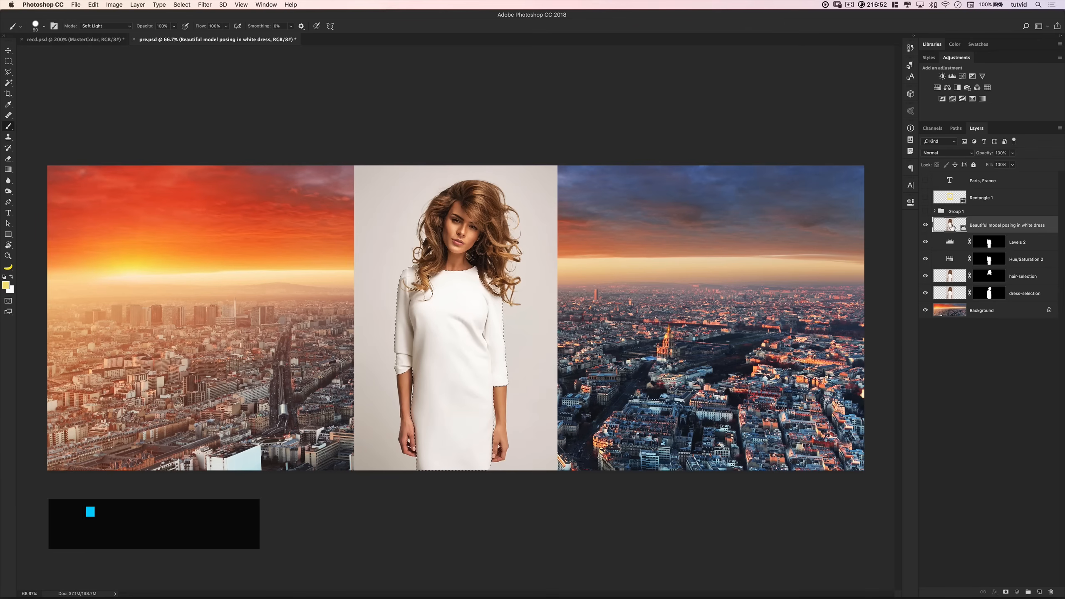
key(super+j)
click(925, 243)
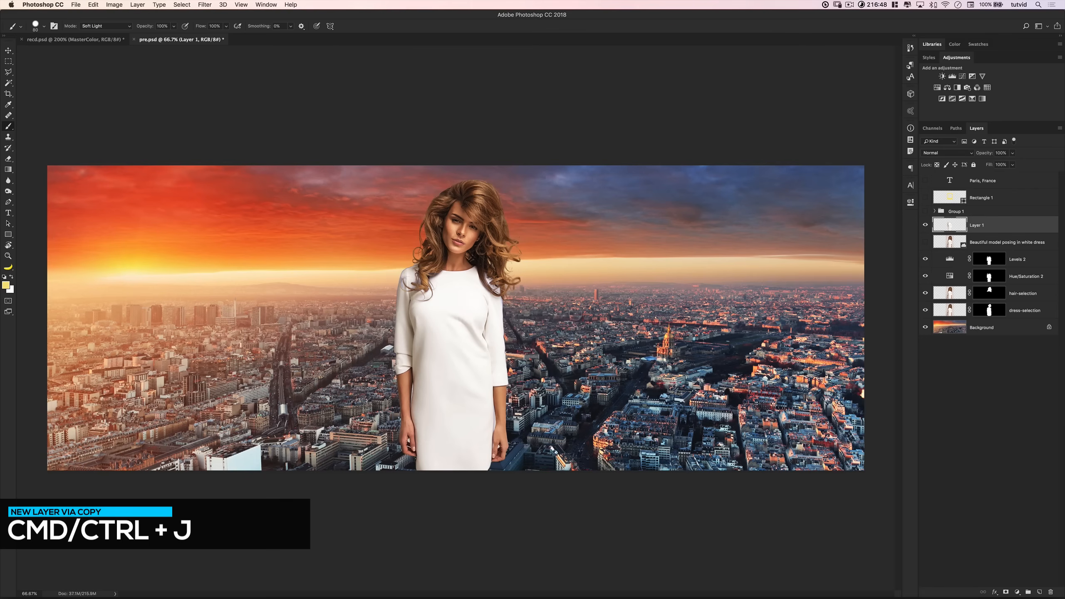
Step: Place the copied dress layer directly below the original model photo layer and rename it "contrast-Pump"
drag(977, 226, 978, 247)
double_click(978, 245)
text(contrast-P)
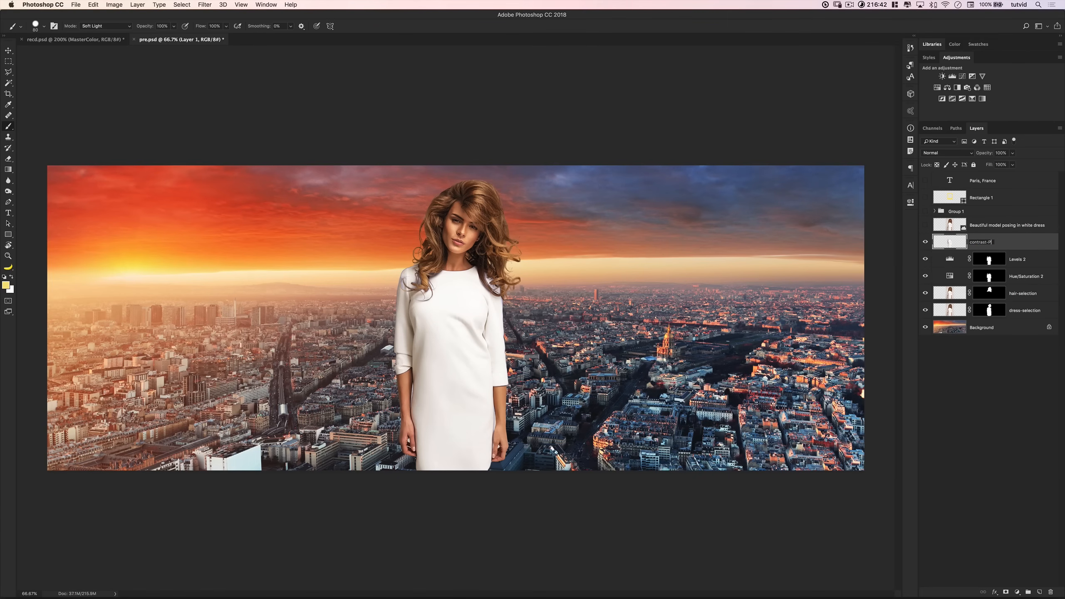
key(Return)
Step: Desaturate the contrast-Pump layer
click(112, 6)
mouse_move(138, 27)
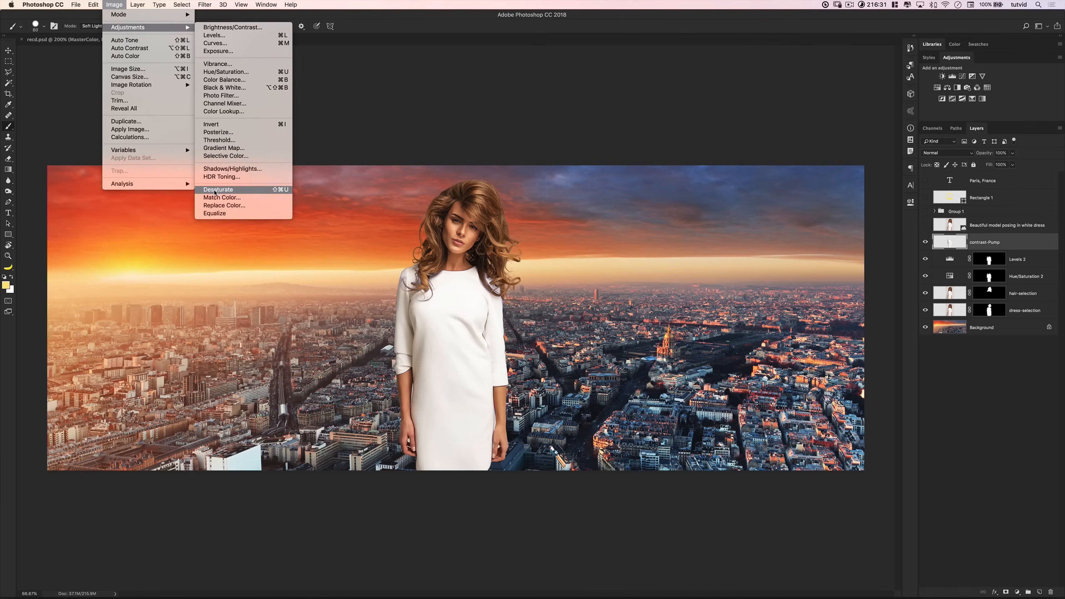
click(218, 190)
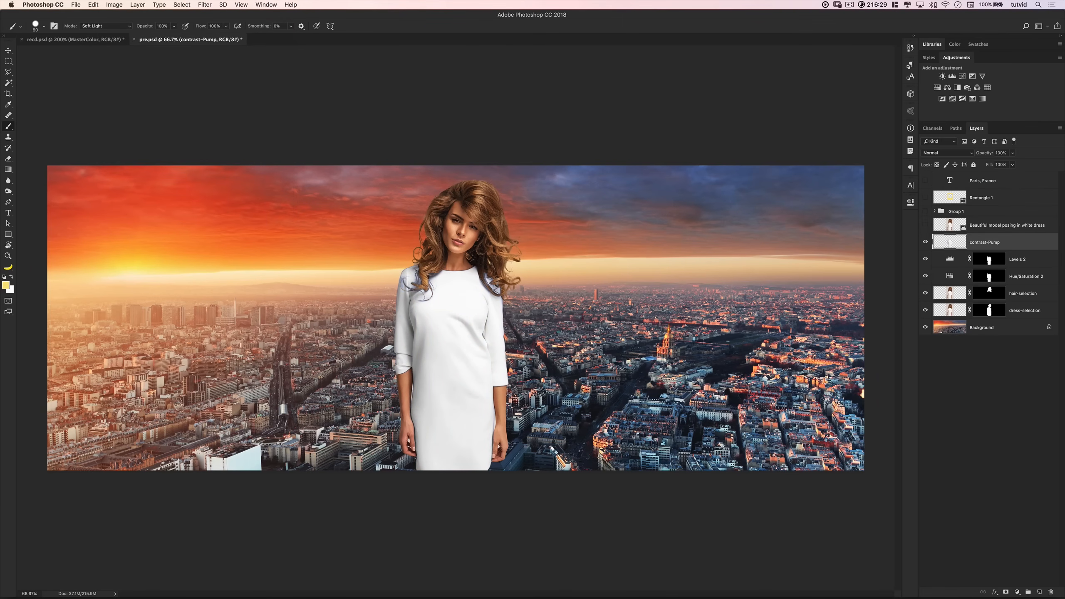
Step: Blend the contrast-Pump layer in Soft Light mode, compare the dress with and without it, and adjust its opacity
click(948, 153)
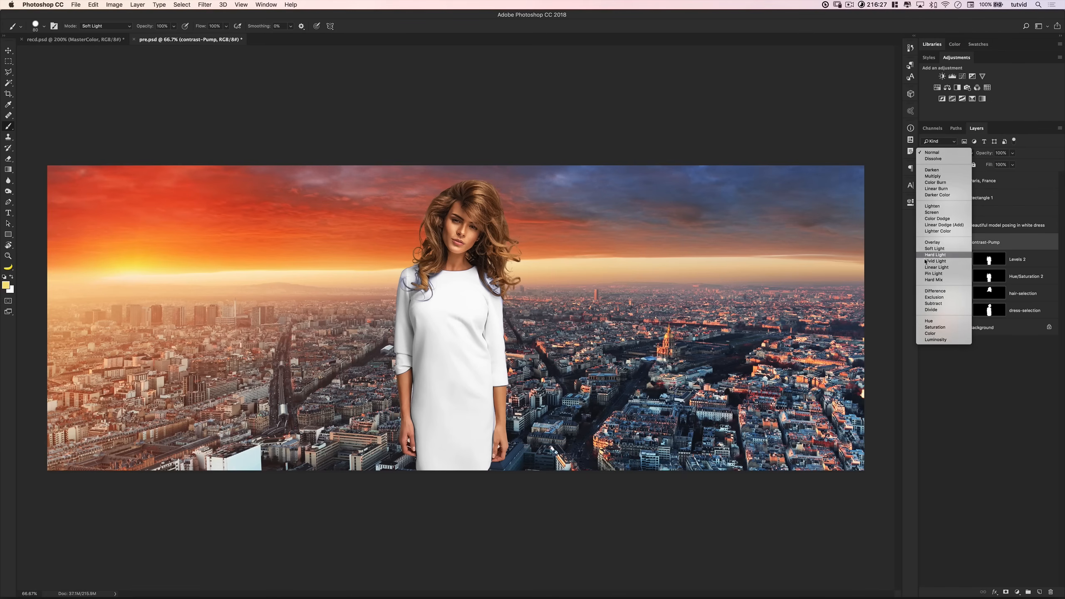
click(938, 251)
click(925, 242)
click(926, 242)
click(925, 242)
click(925, 243)
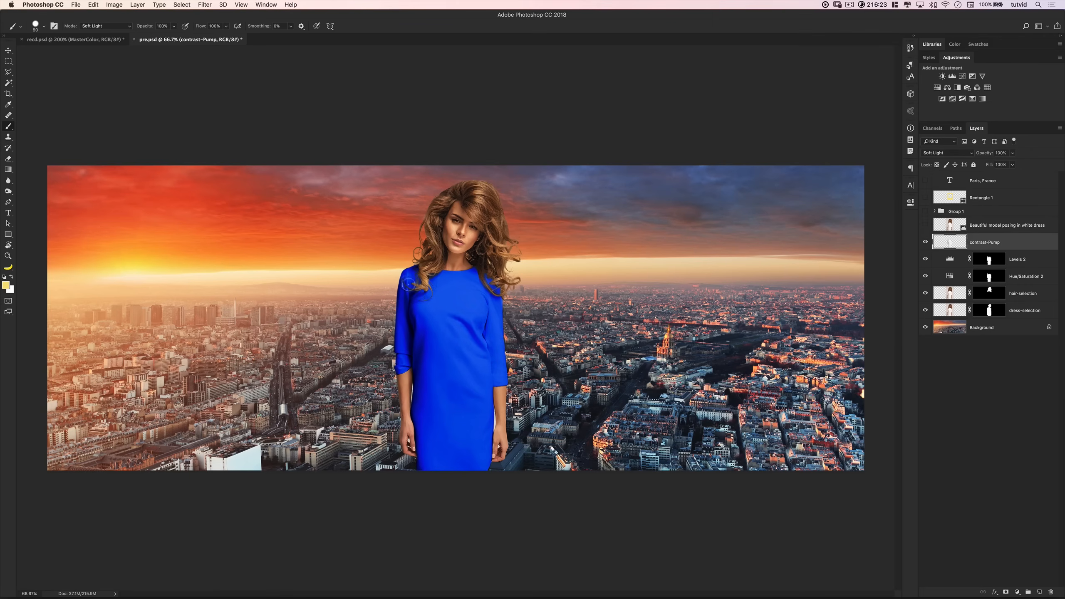
mouse_move(986, 154)
mouse_down()
mouse_move(971, 155)
mouse_move(981, 163)
mouse_move(991, 153)
mouse_up()
Step: Add a Color Lookup adjustment above contrast-Pump using the filmstock_50.3dl 3D LUT
click(988, 87)
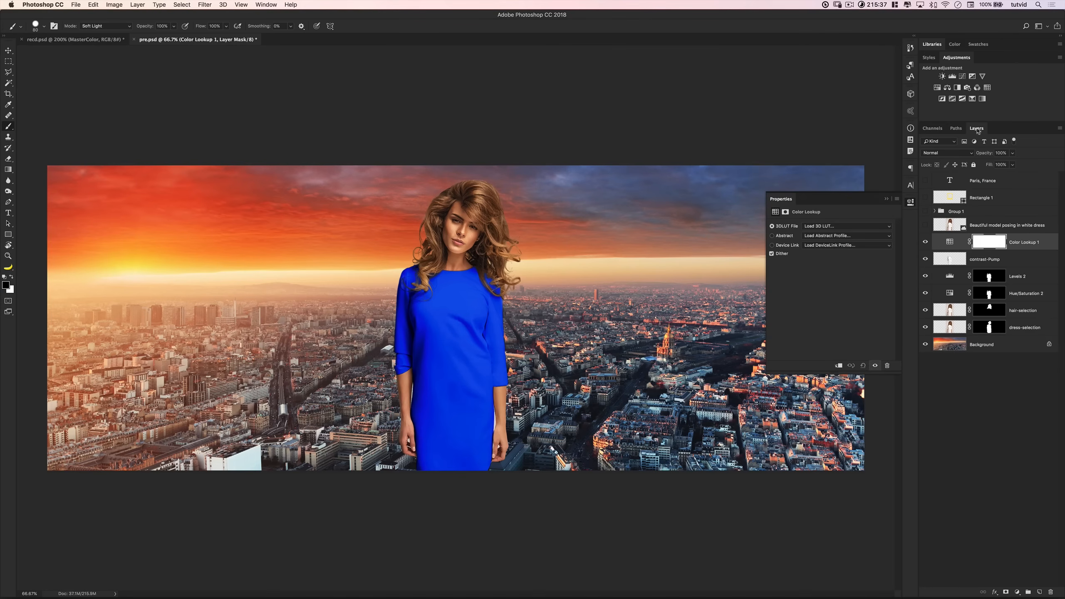
click(843, 227)
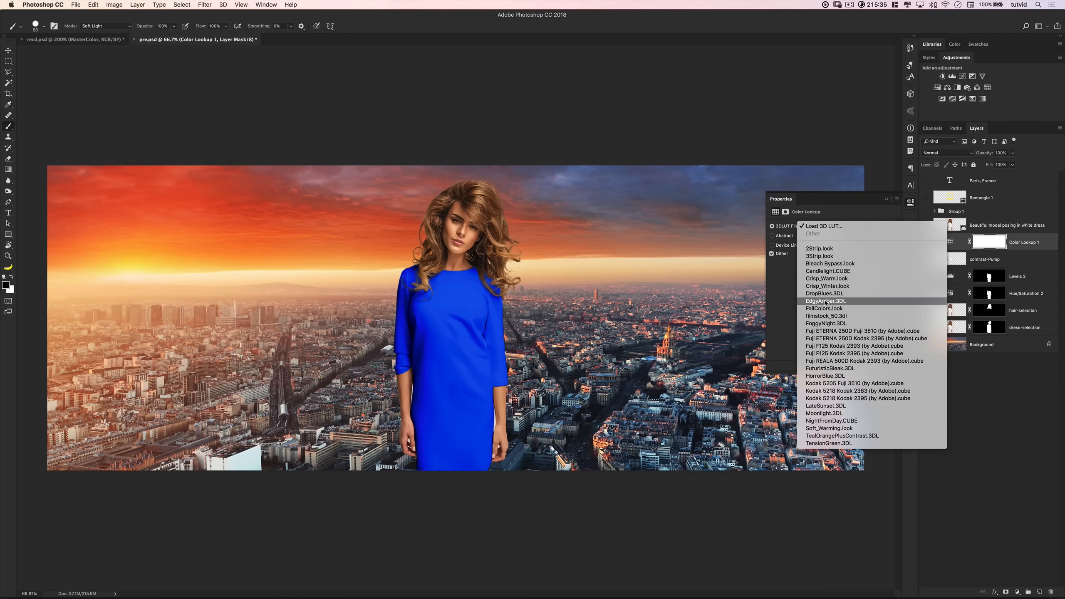
click(833, 321)
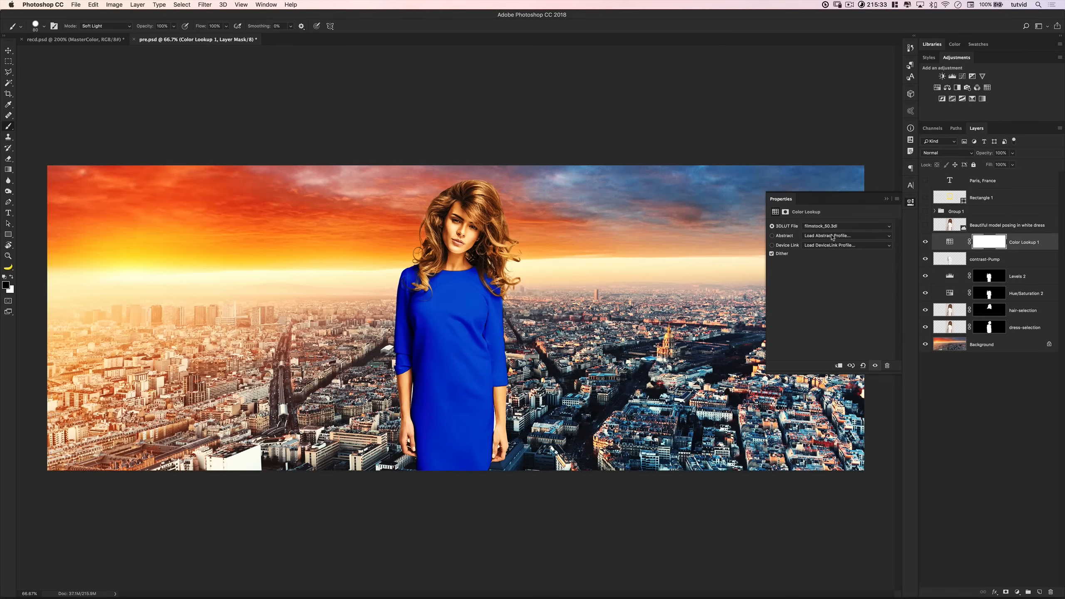
Step: Reduce the opacity of the Color Lookup 1 adjustment layer to 76%
click(910, 202)
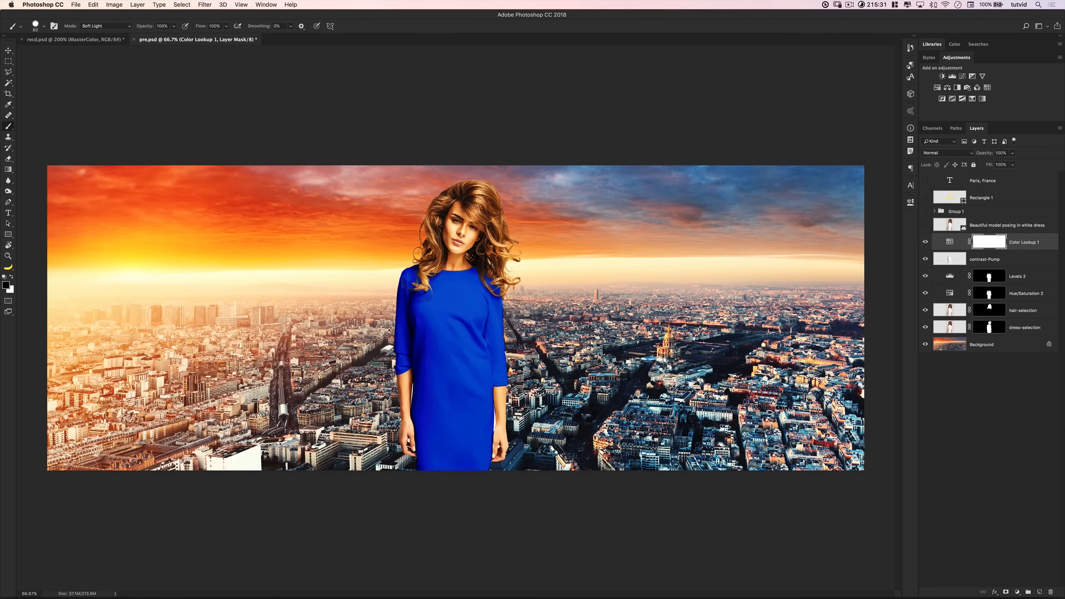
drag(984, 154, 915, 186)
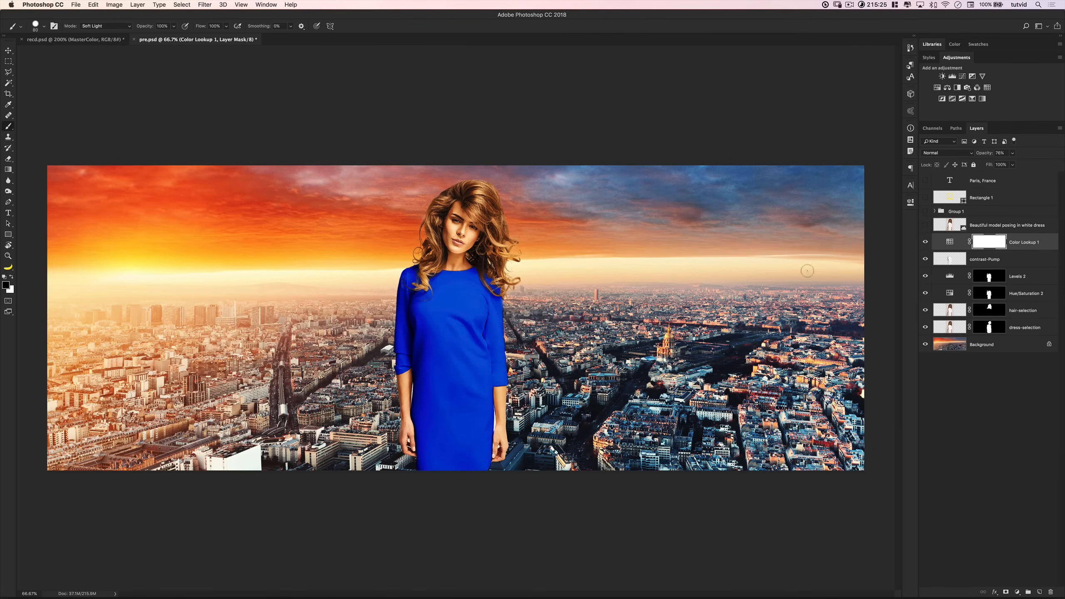
Step: Start a Field Blur on the Background layer with 15 px pins at the horizon's left, centre and right, and turn off the preview
click(955, 351)
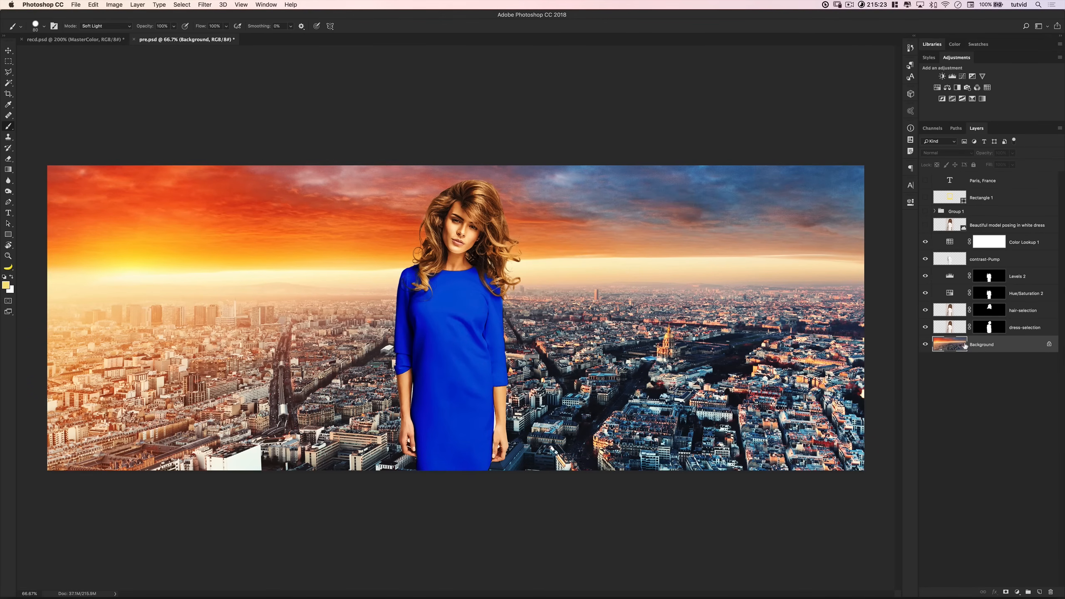
click(205, 4)
mouse_move(237, 107)
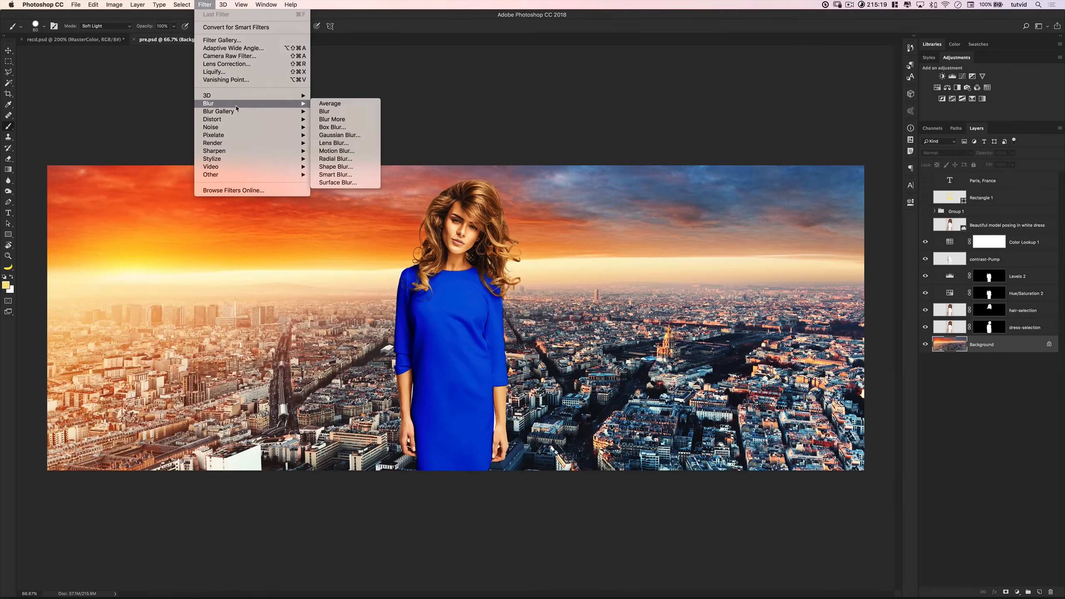
click(329, 112)
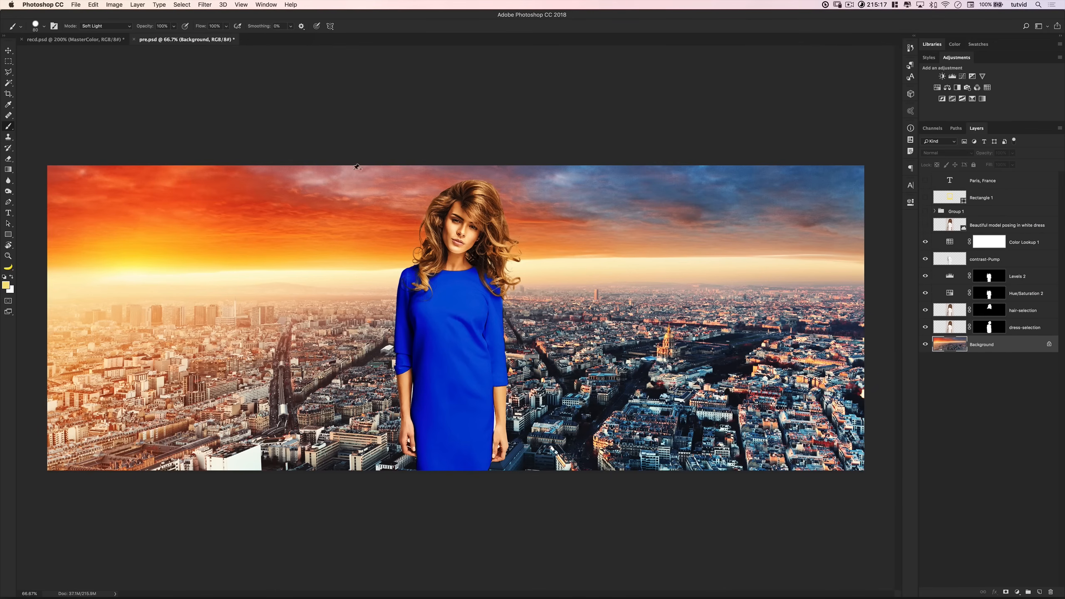
drag(486, 318, 753, 280)
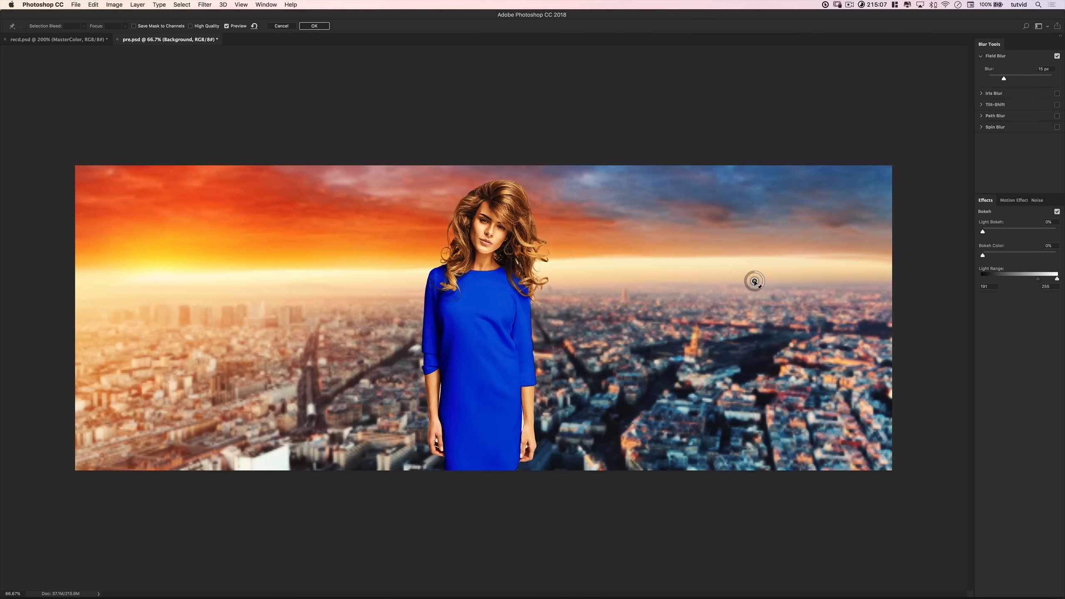
click(193, 286)
click(226, 26)
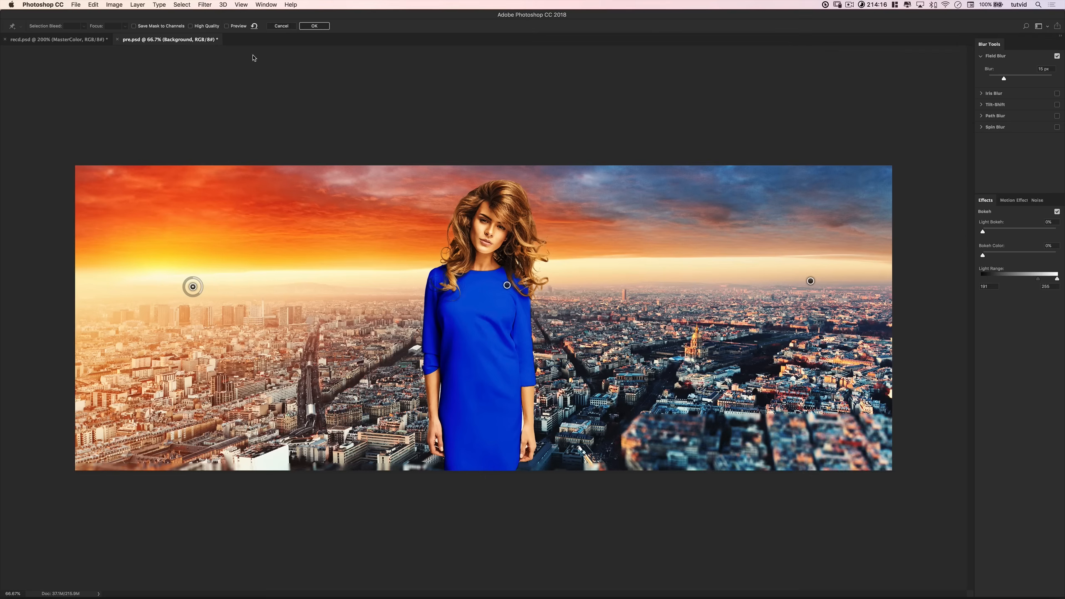
Step: Add Field Blur pins across the upper sky at left, centre and right with a blur of 6 px
click(160, 176)
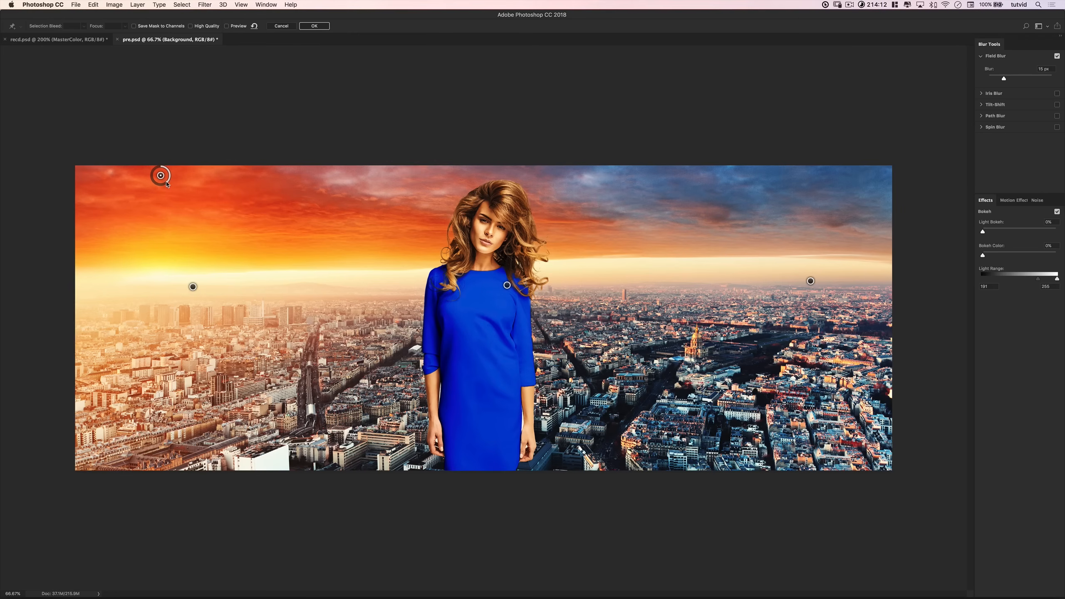
drag(169, 176, 177, 186)
drag(1004, 79, 1003, 80)
click(492, 174)
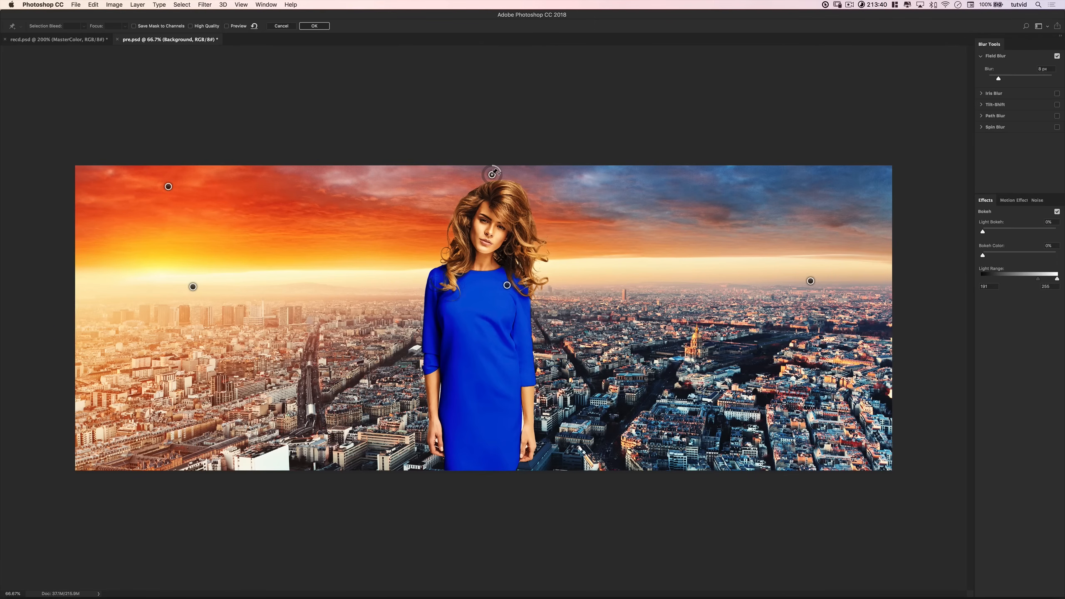
click(810, 173)
Step: Add Field Blur pins across the lower city at right, centre and left, and apply the blur
click(795, 417)
click(493, 400)
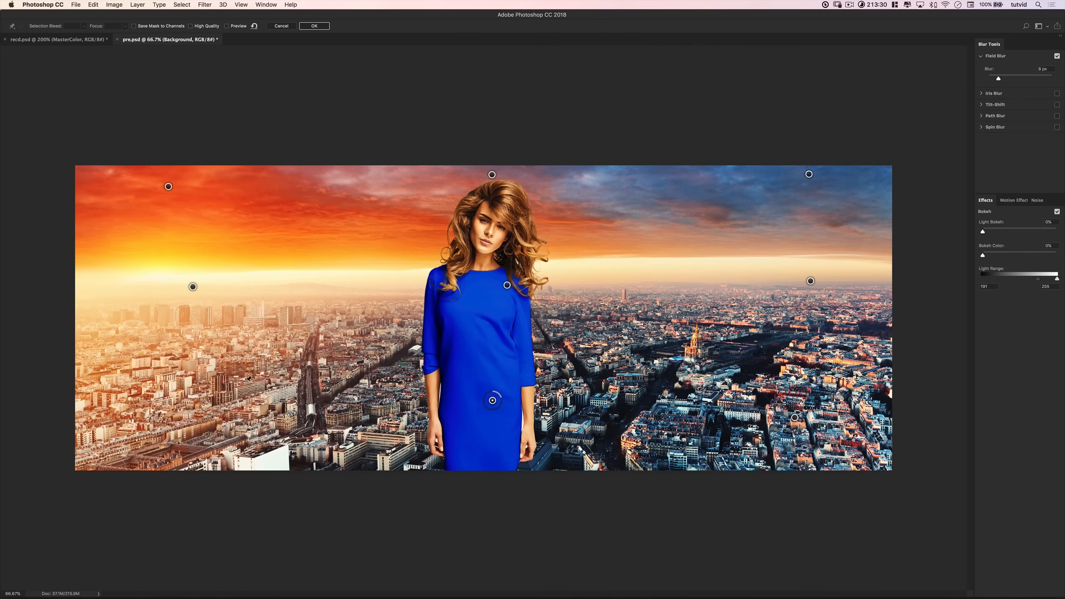
click(191, 413)
click(315, 26)
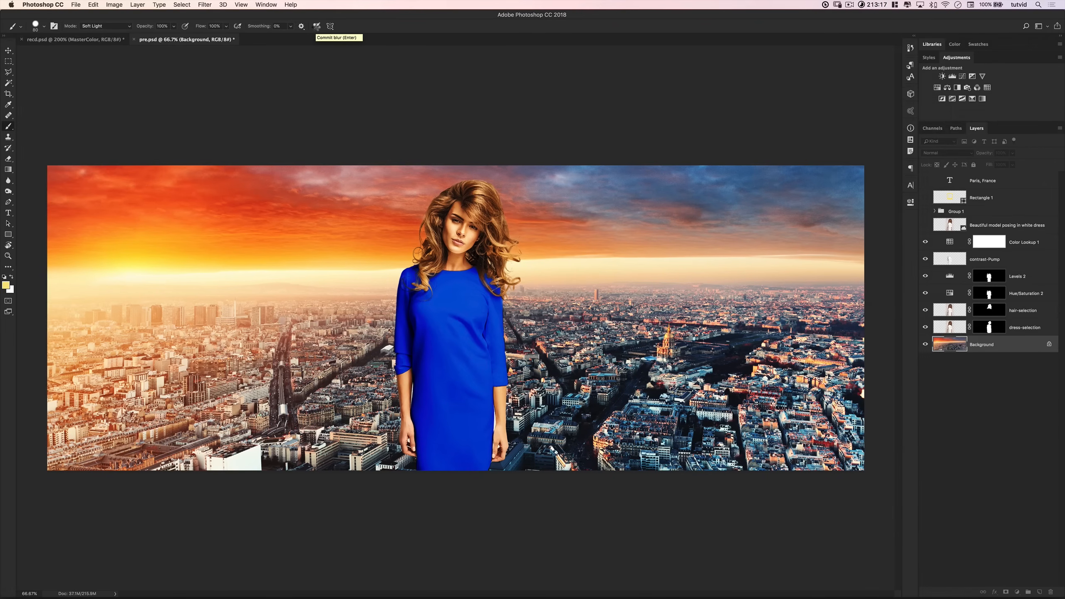